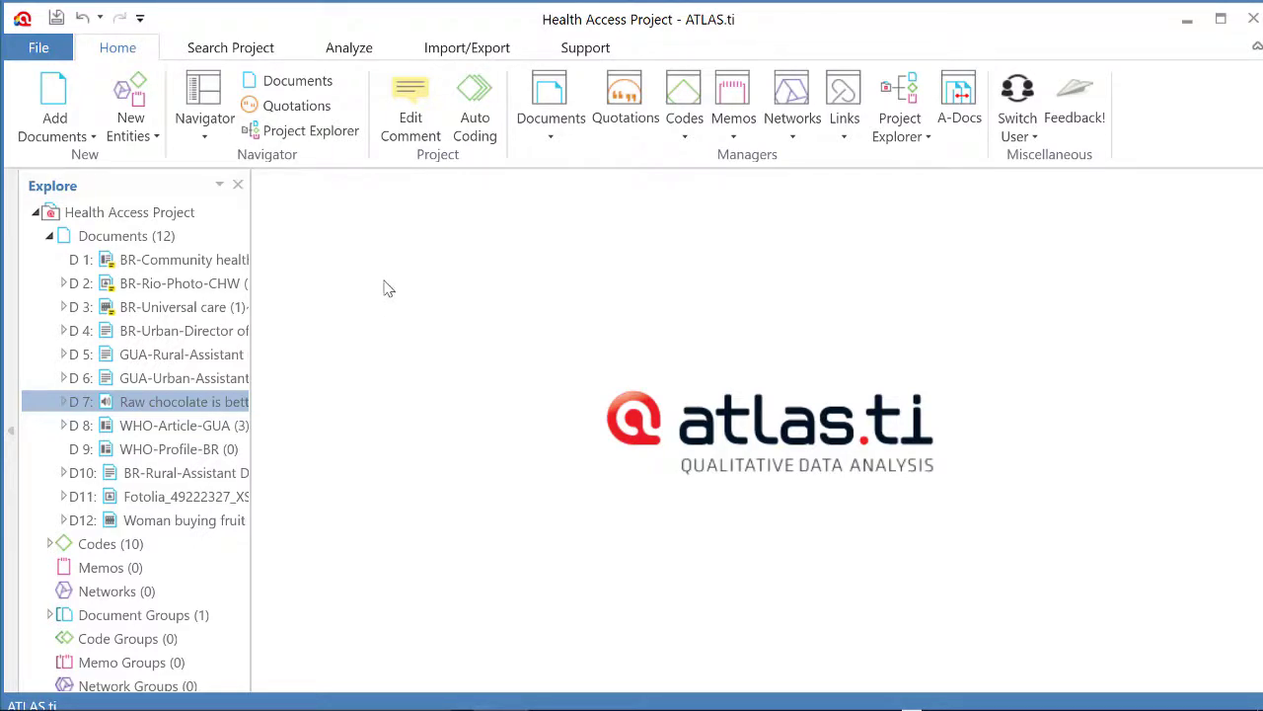
- Open the D7 chocolate audio document, play its first few seconds, then pause
double_click(123, 408)
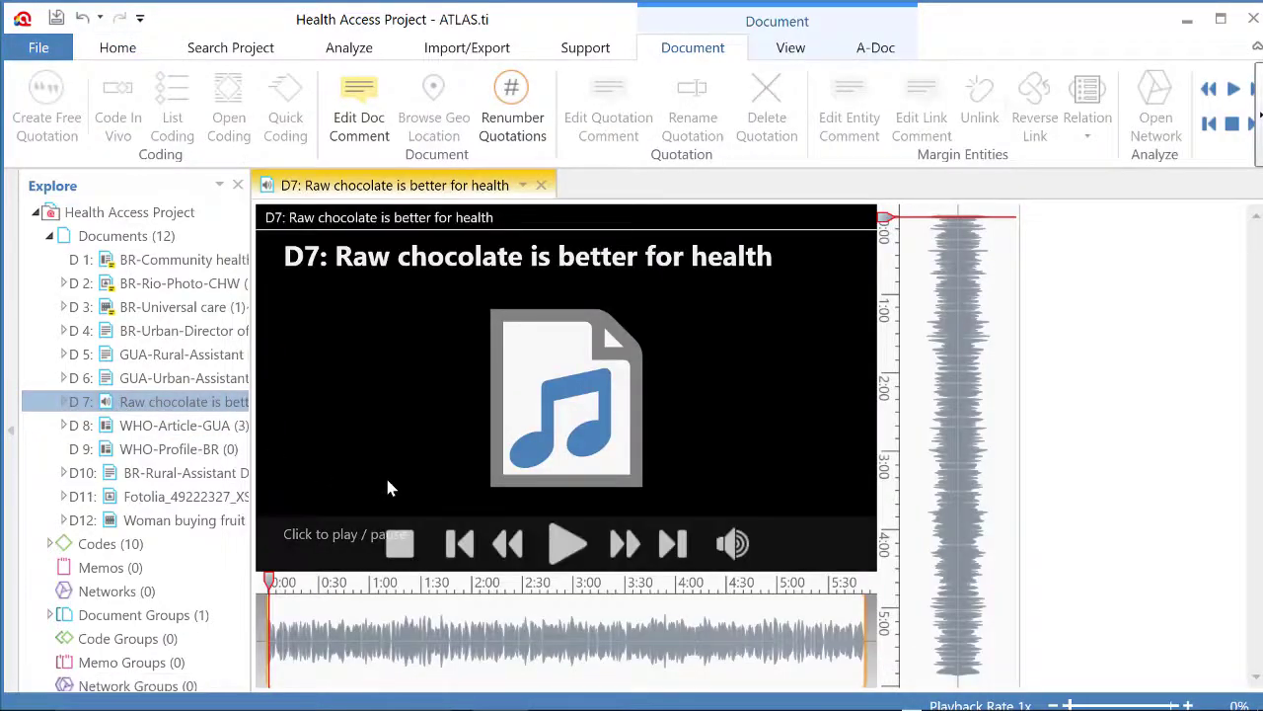
click(561, 547)
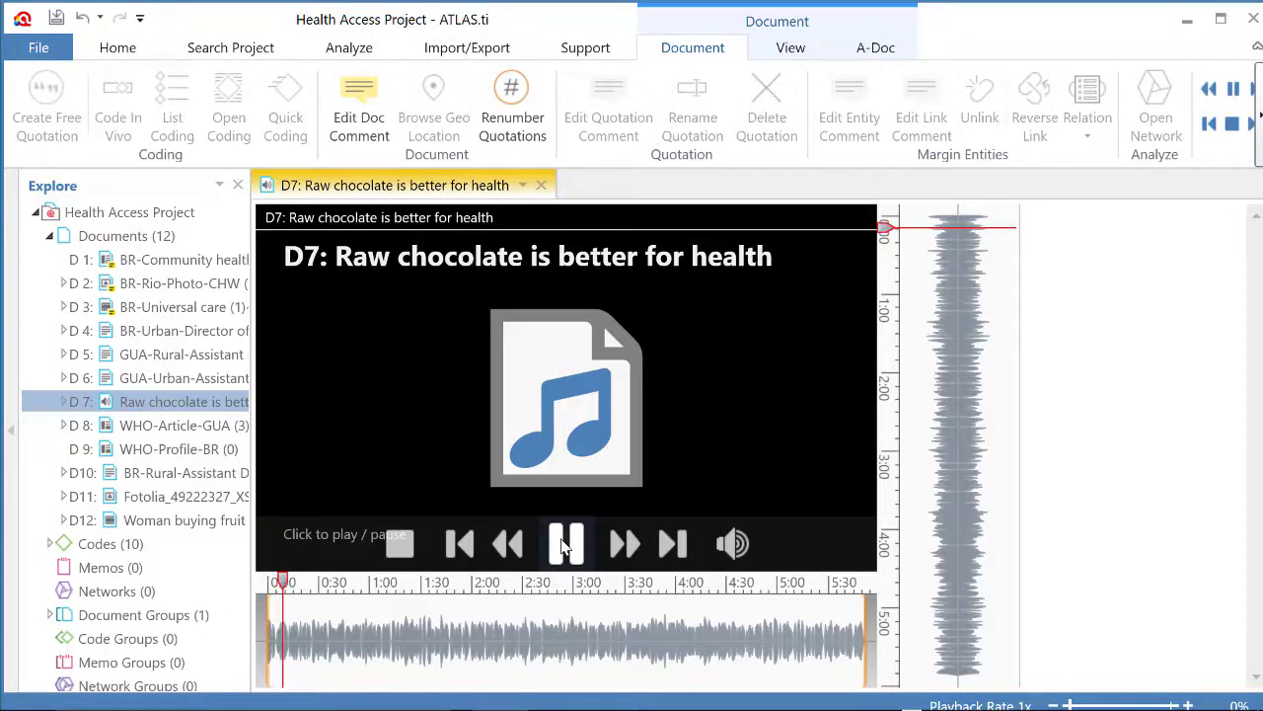
click(563, 546)
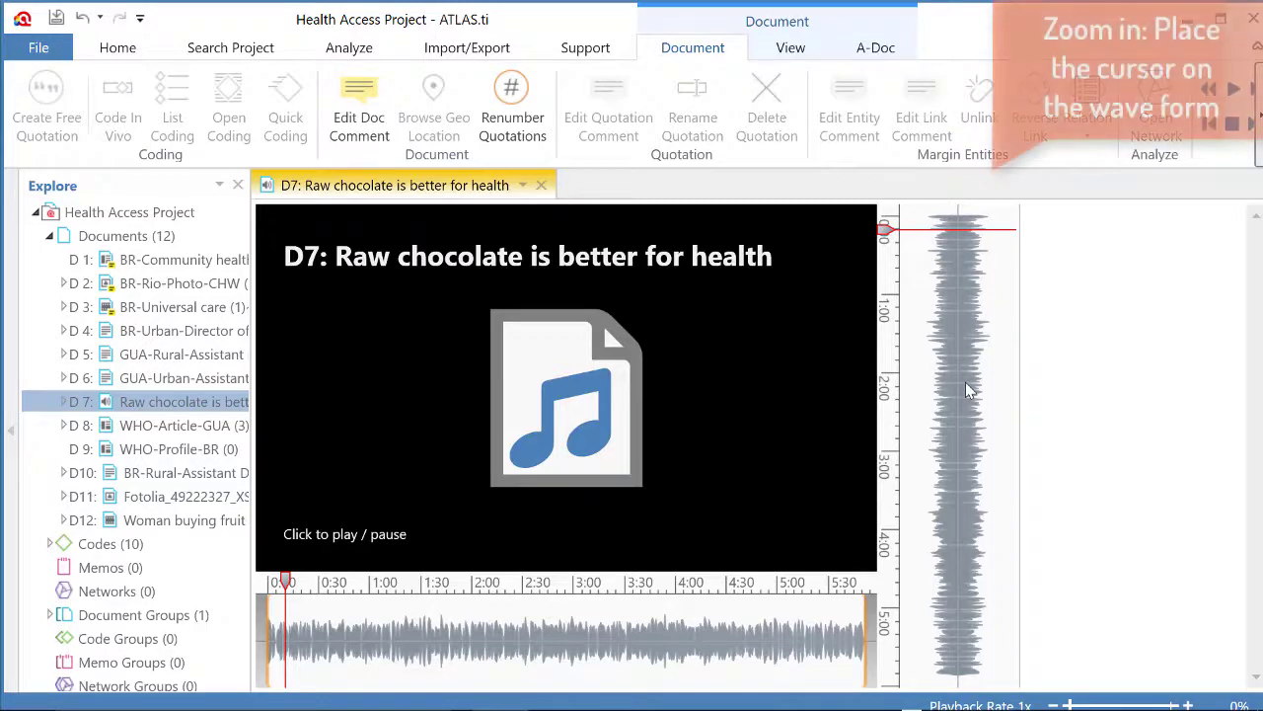
- Zoom the D7 waveform in until only its first forty seconds show
scroll(967, 390, up, 2)
scroll(968, 390, up, 1)
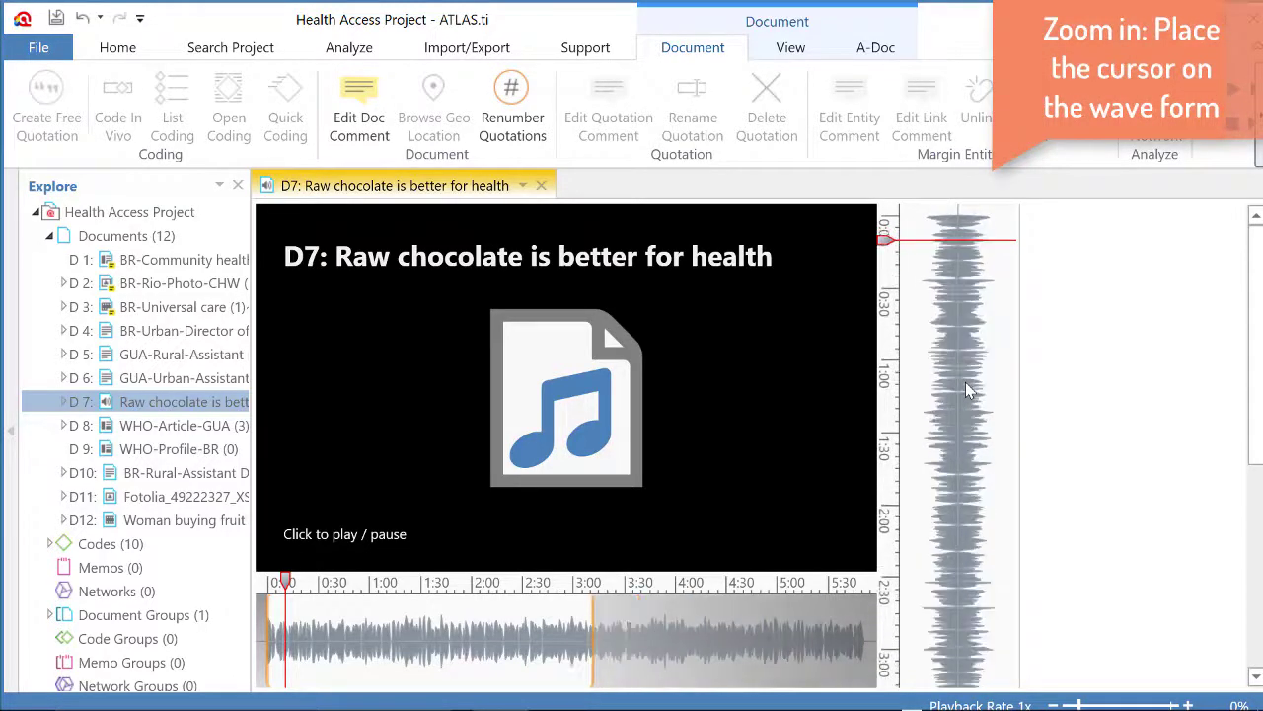
scroll(968, 390, up, 1)
scroll(967, 389, up, 1)
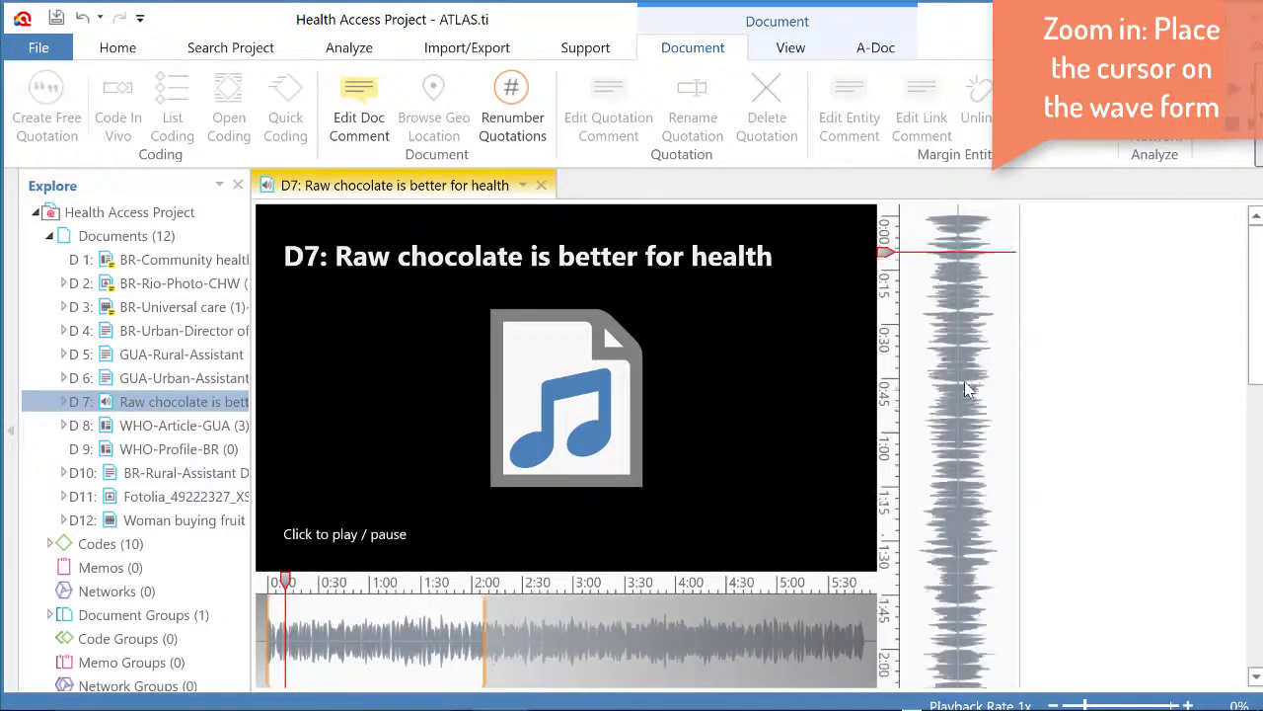
scroll(967, 390, up, 1)
scroll(967, 390, up, 1)
scroll(967, 390, up, 1)
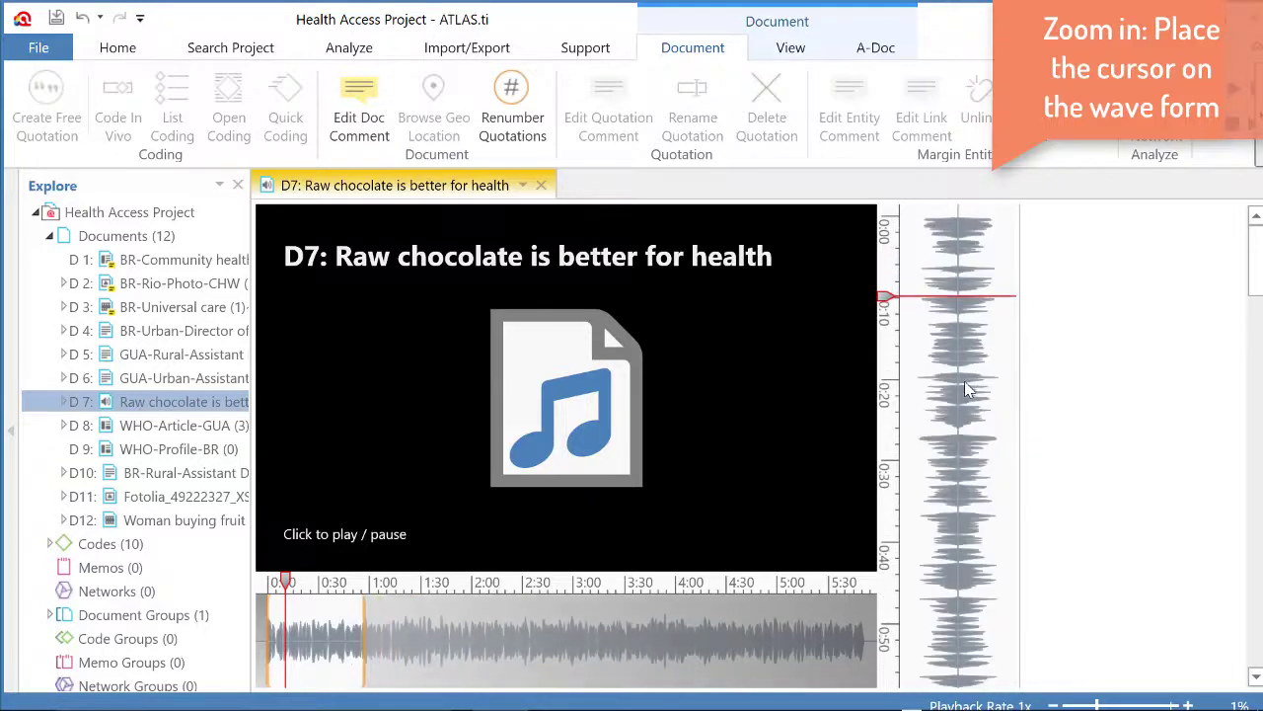
scroll(967, 390, up, 1)
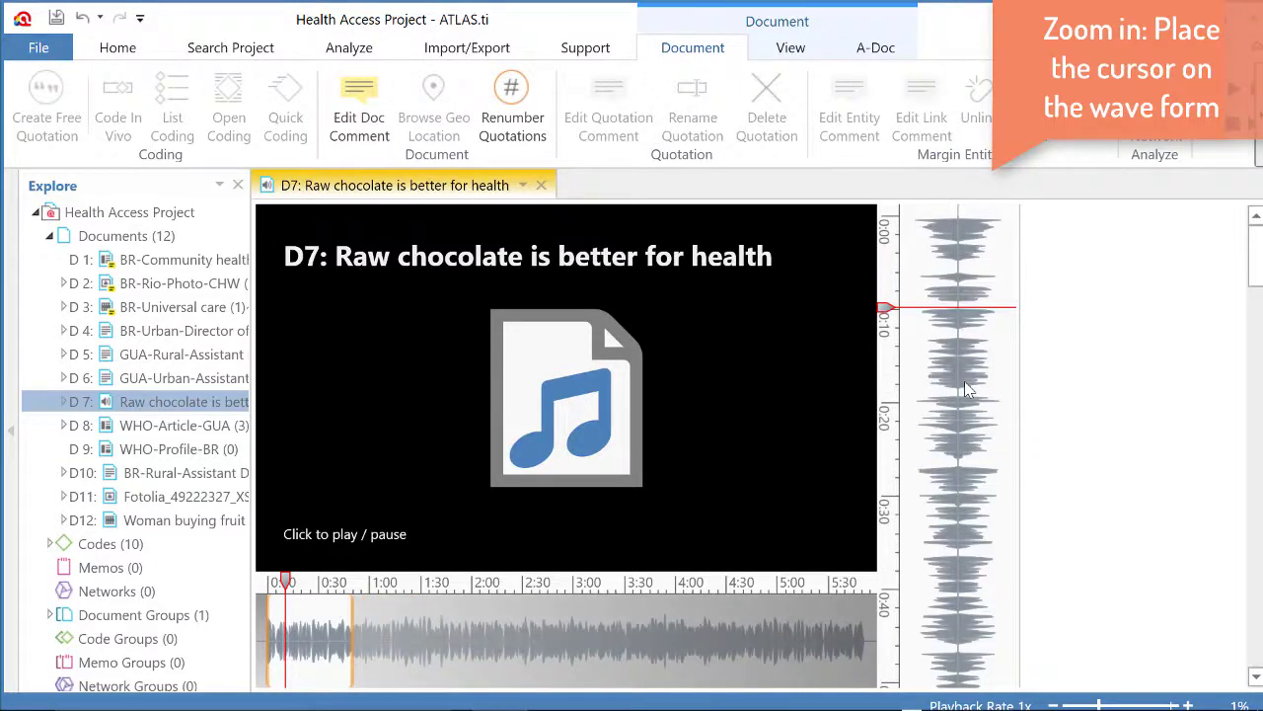
scroll(967, 390, up, 1)
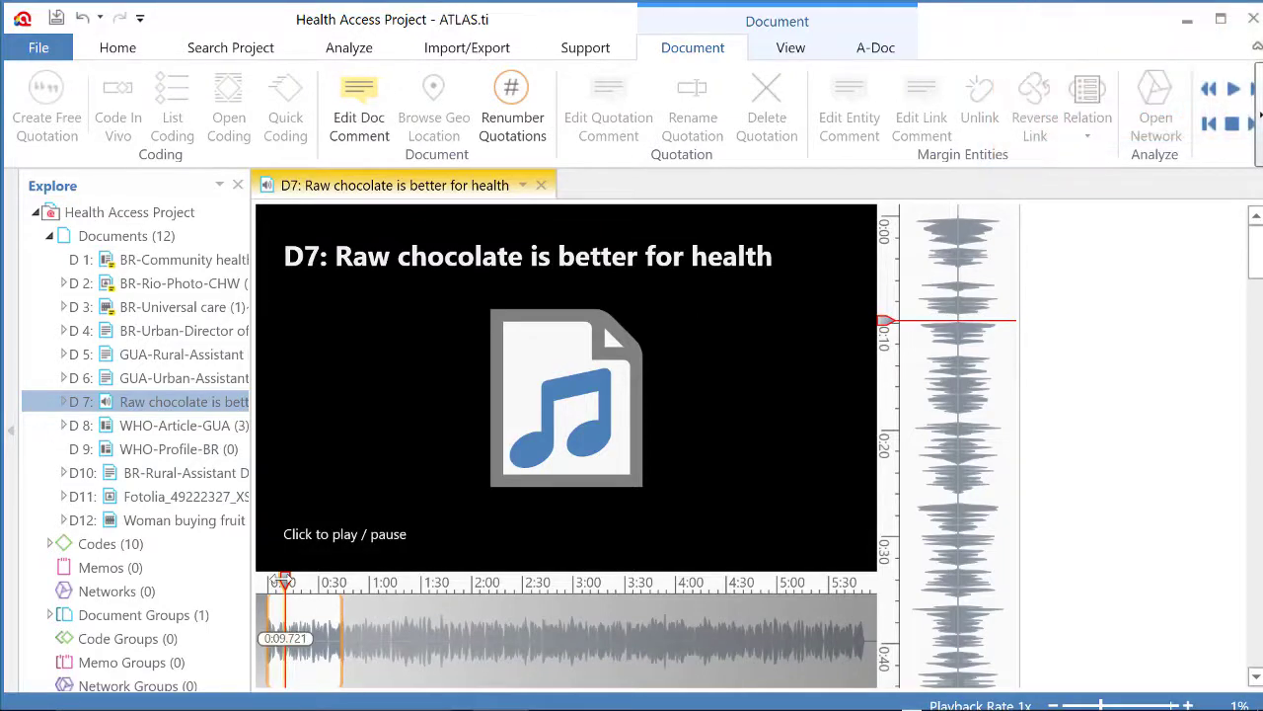
- Replay D7 from 0:00 and pause about twelve seconds in
drag(283, 582, 266, 580)
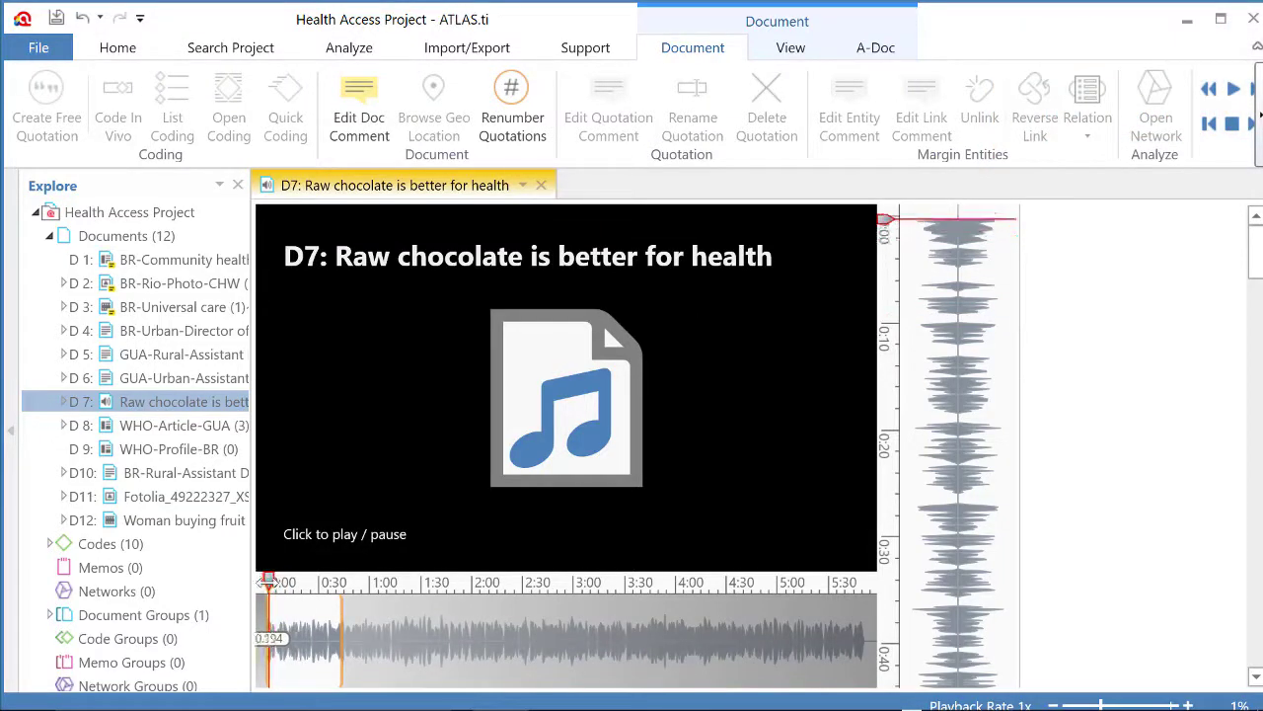
click(555, 551)
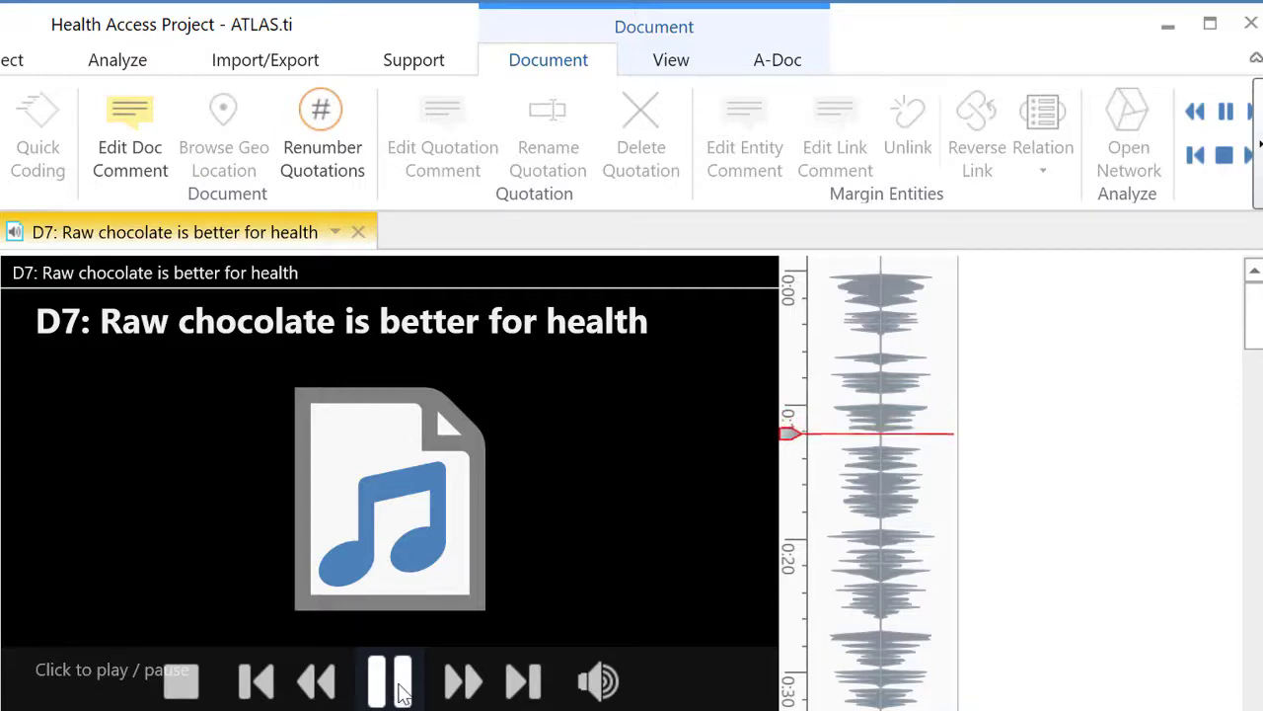
click(400, 694)
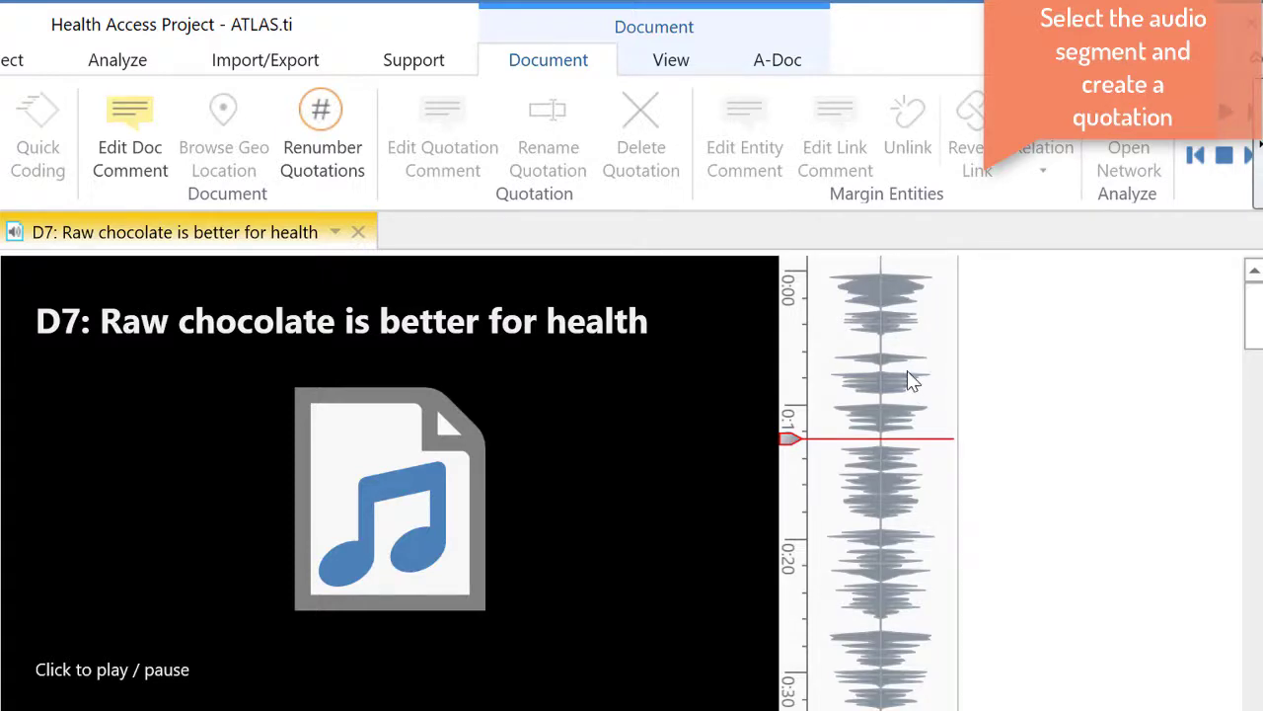
- Make quotation 7:3 from D7 audio seconds 0:07–0:12 and play it back
drag(905, 386, 906, 432)
drag(911, 385, 908, 372)
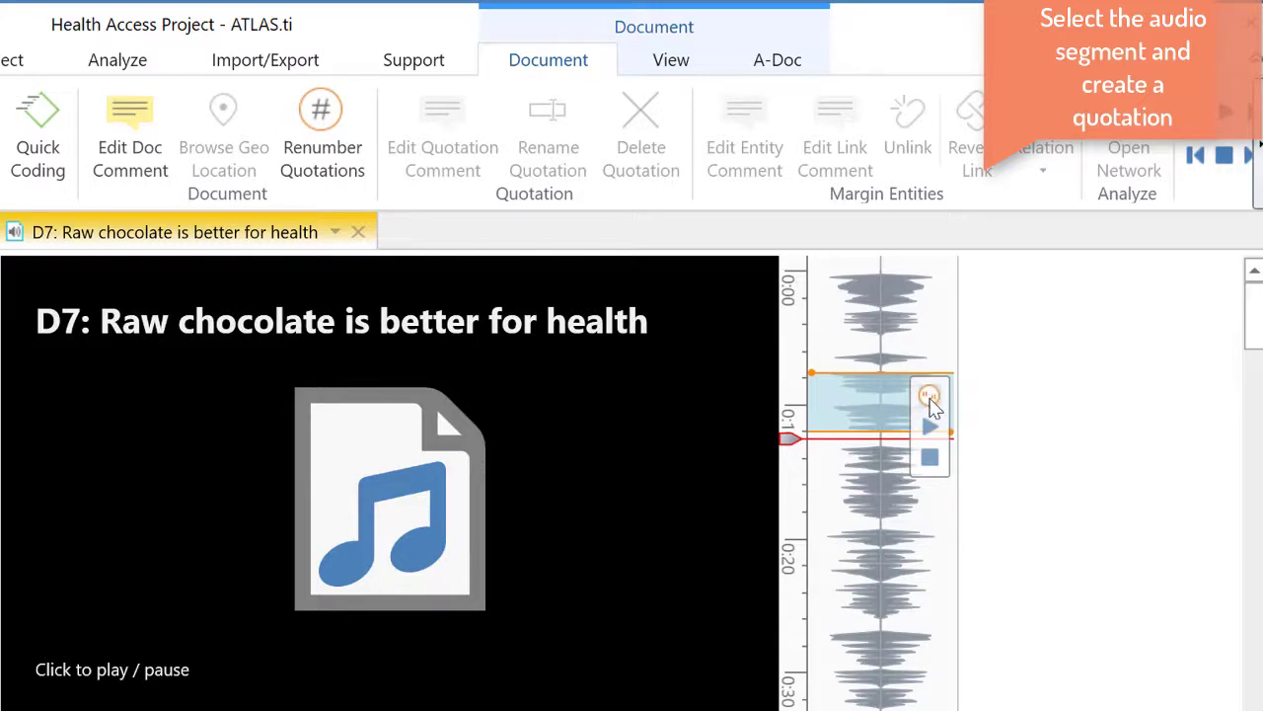
click(928, 397)
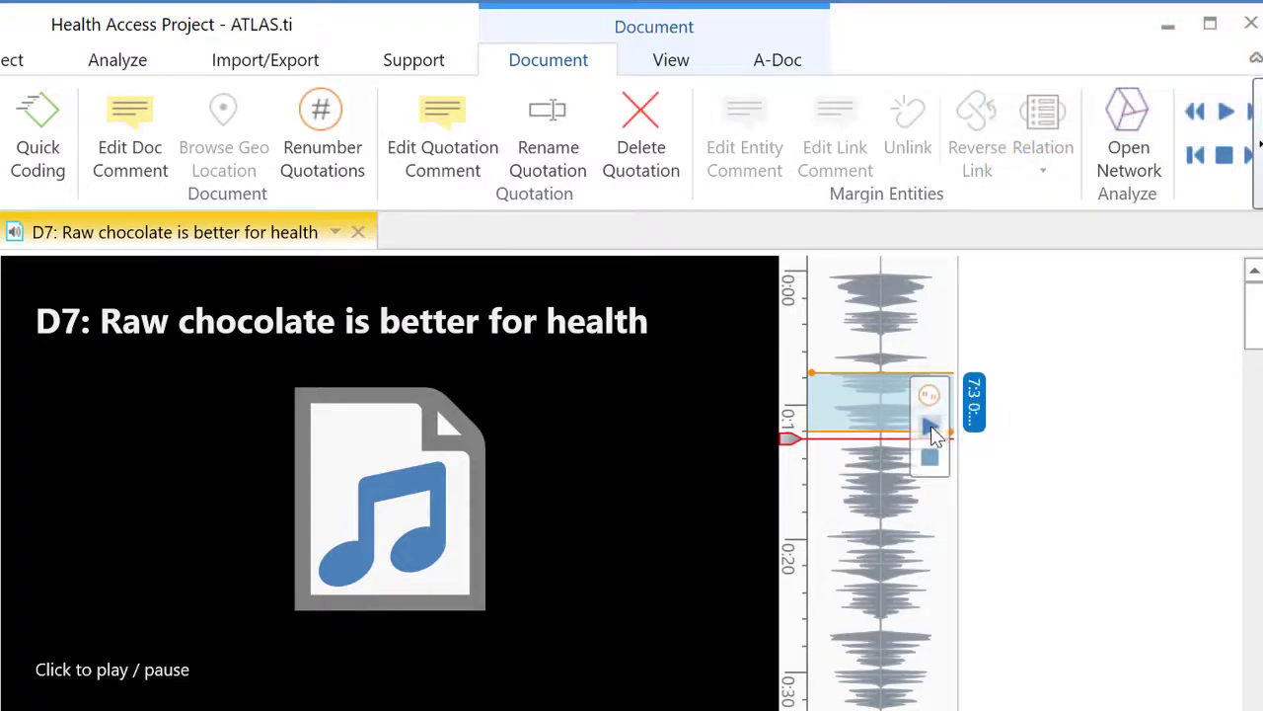
click(931, 426)
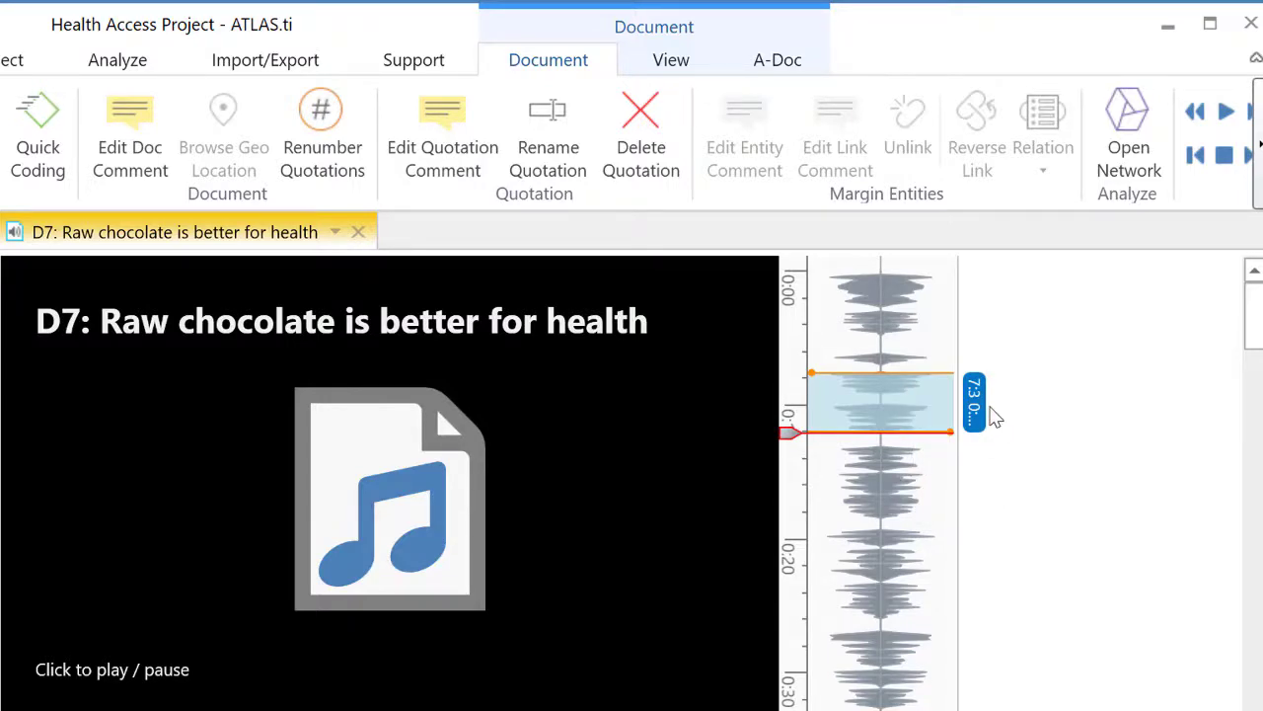
mouse_move(974, 402)
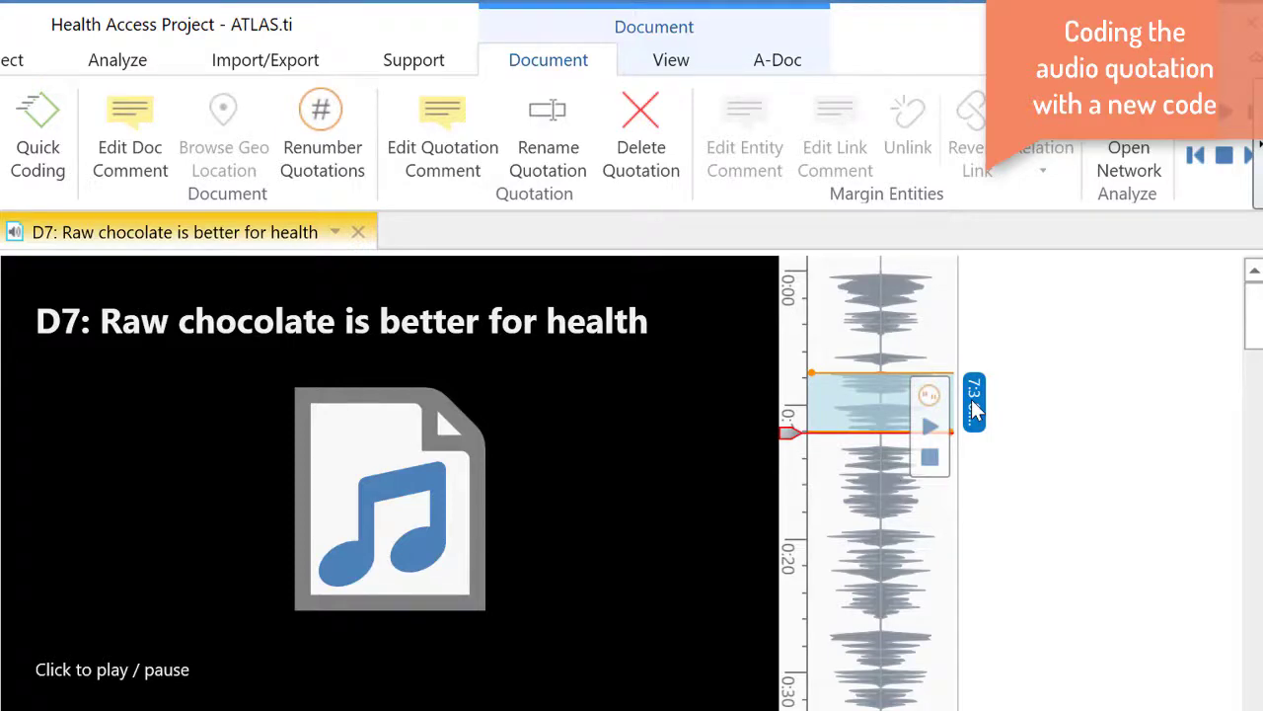
- Use Open Coding on quotation 7:3 to create and apply the code 'Key questions'
right_click(971, 400)
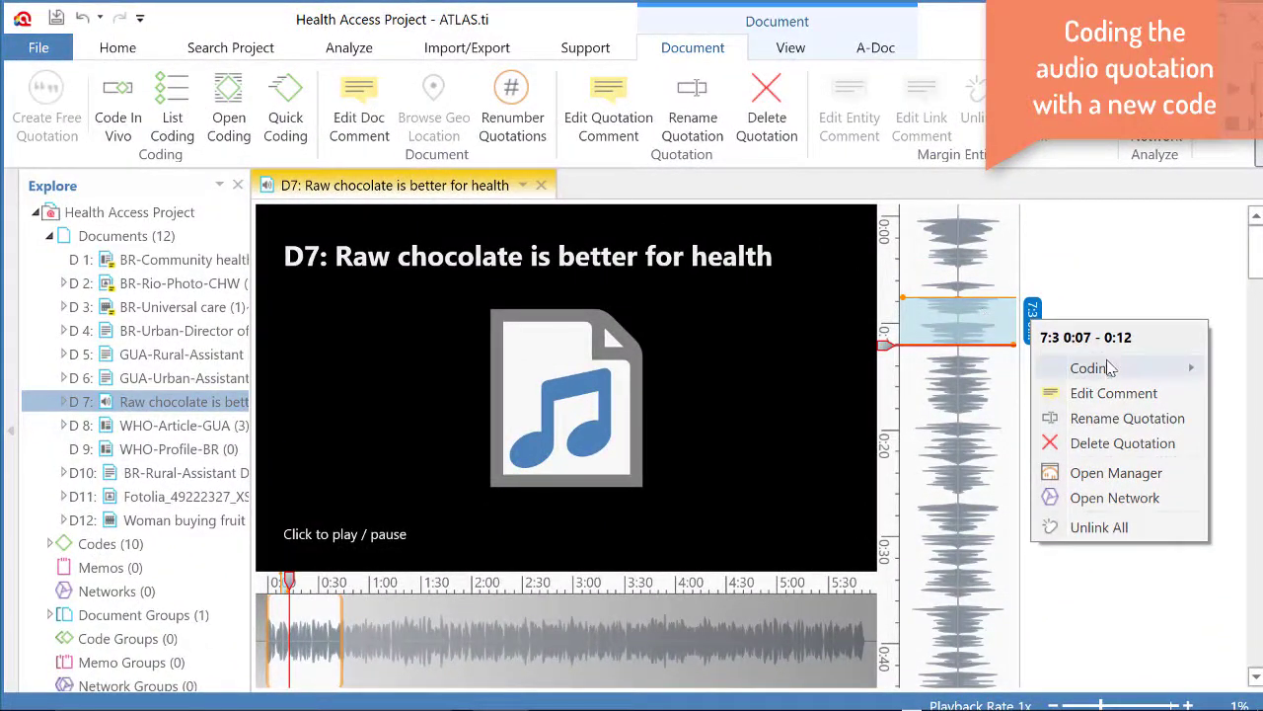
mouse_move(1091, 369)
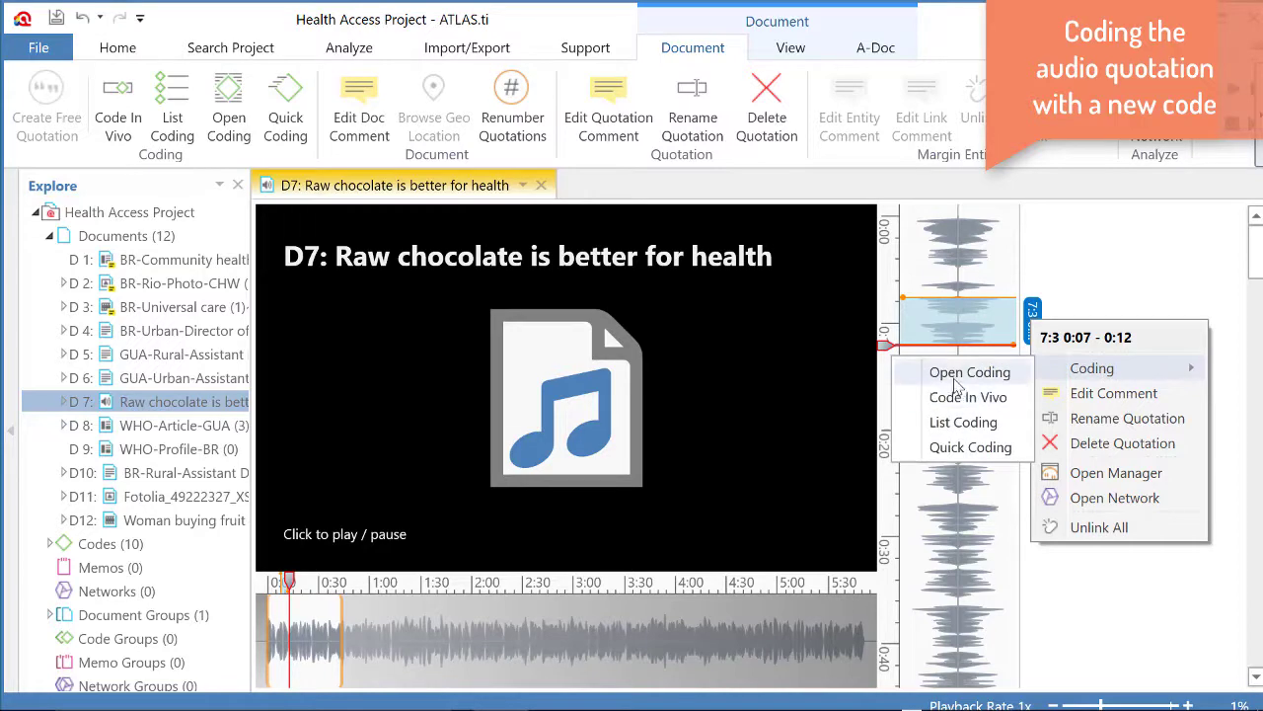
click(956, 373)
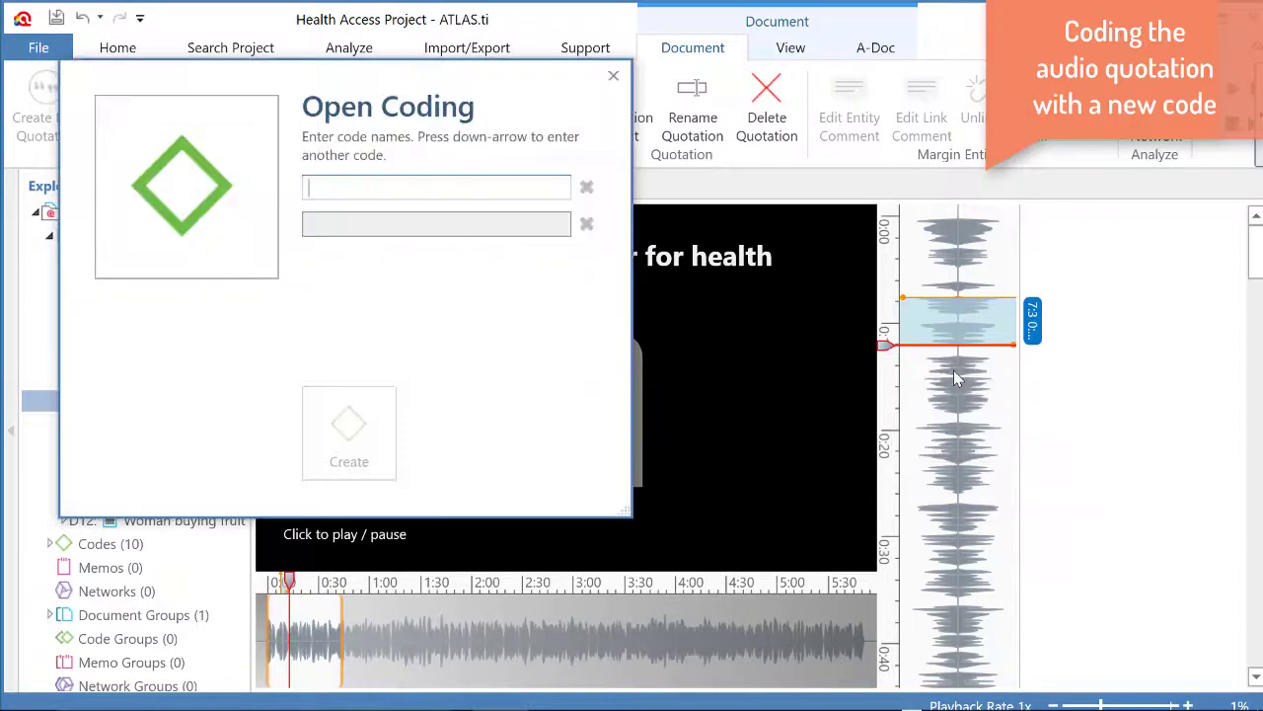
drag(185, 81, 384, 169)
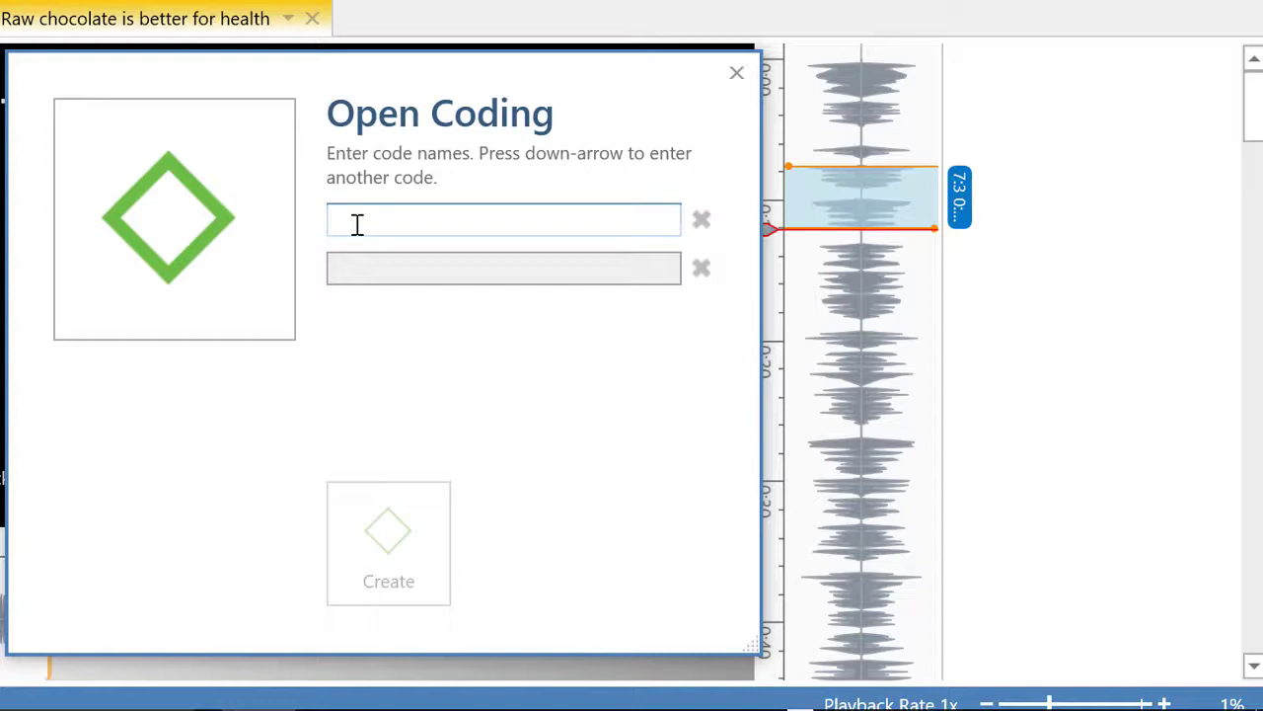
text(Key quest)
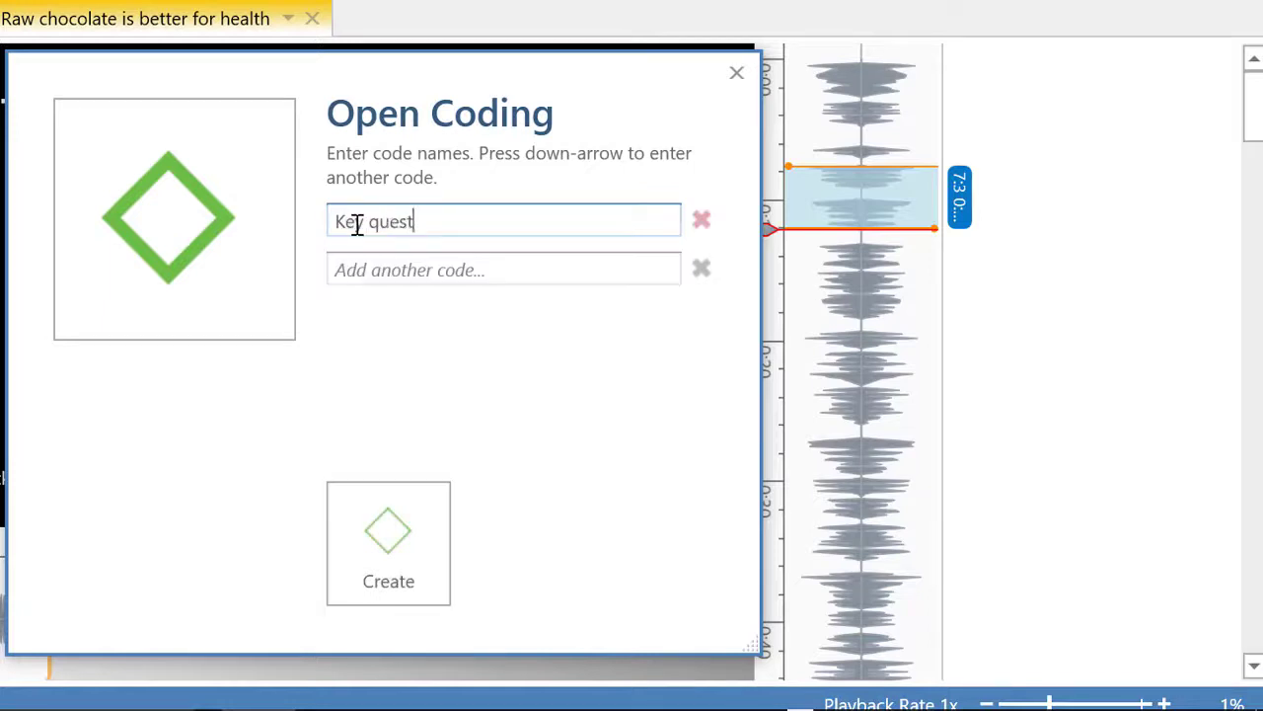
text(ions)
click(402, 533)
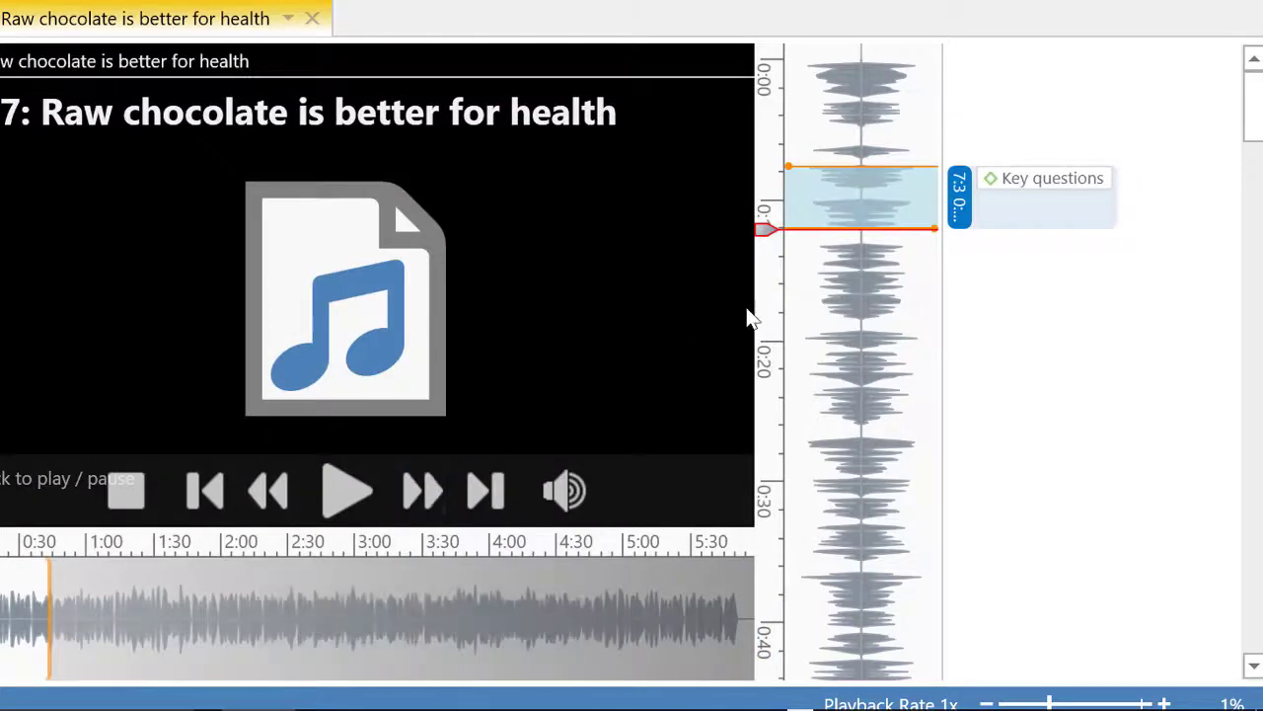
- Write 'Define the code...' as the Key questions code comment and save it
right_click(1022, 182)
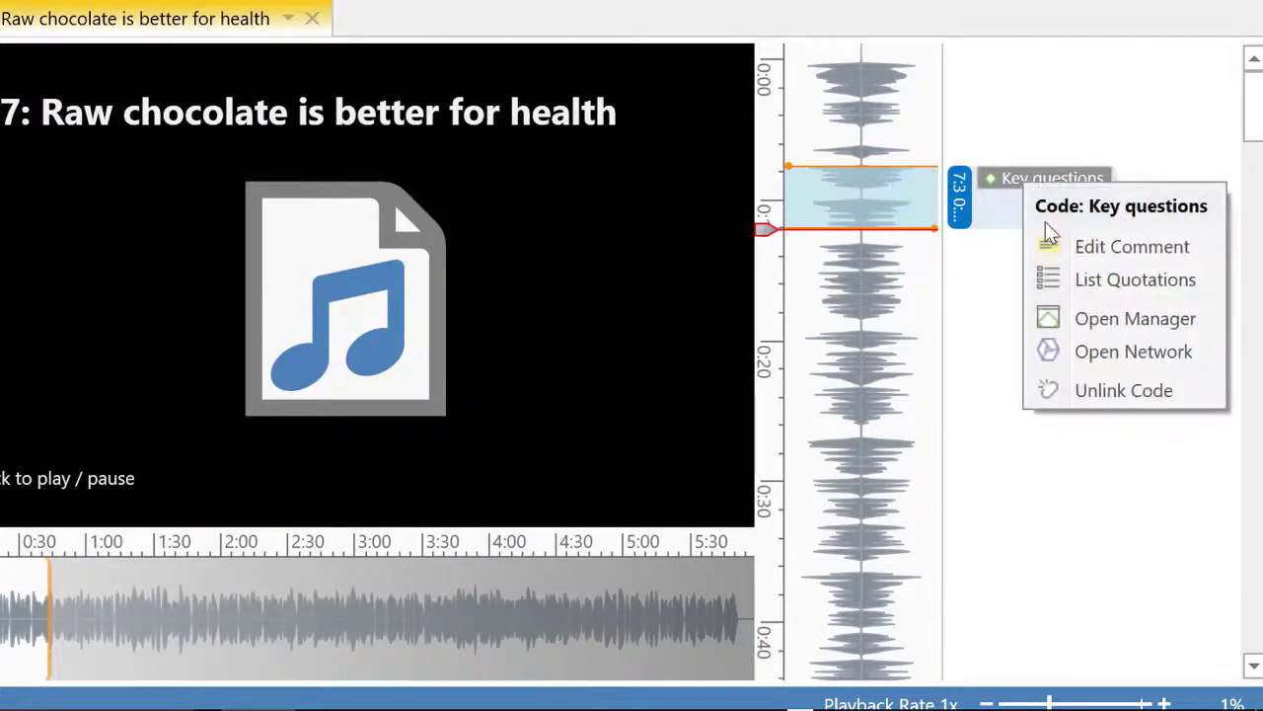
click(1051, 247)
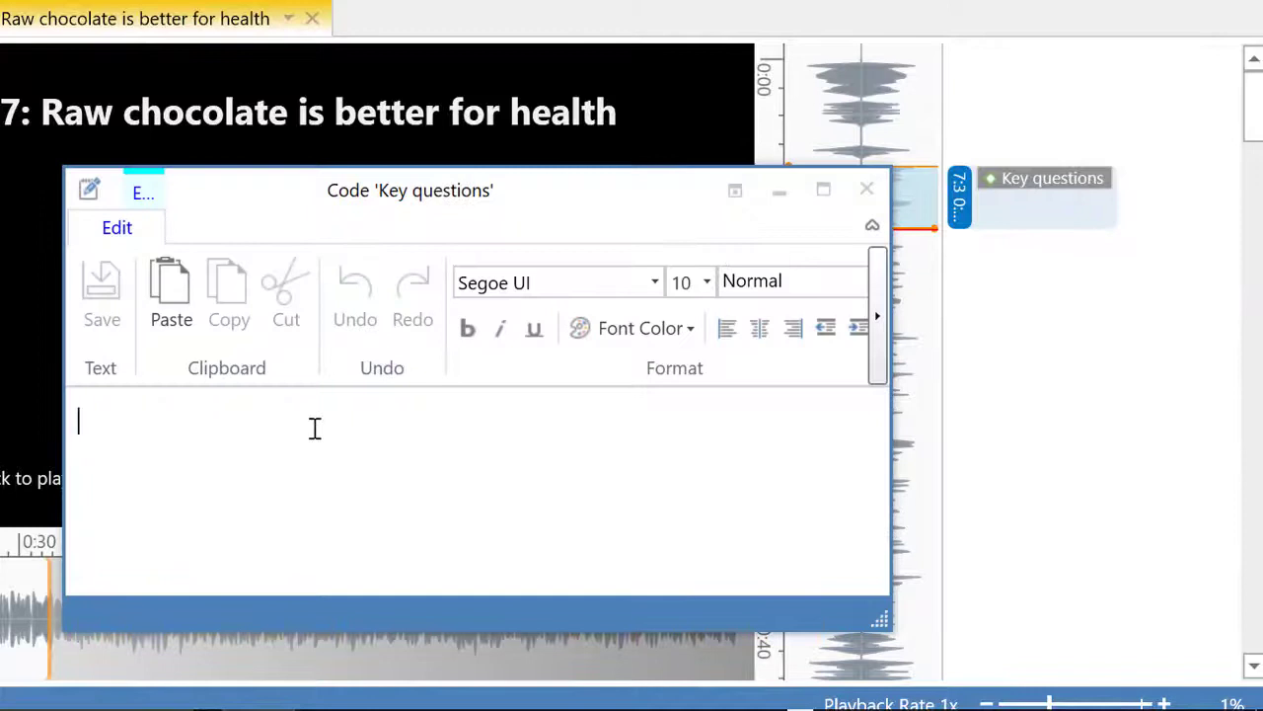
text(Define the)
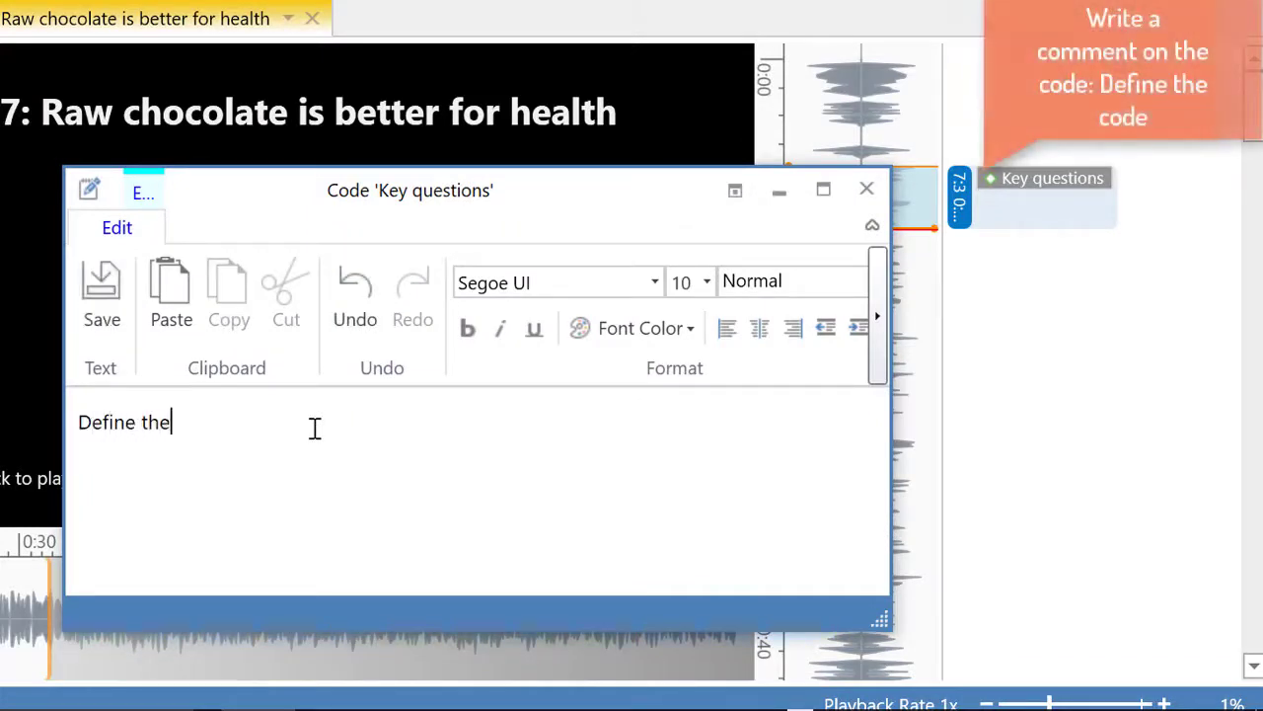
text( code....)
click(866, 188)
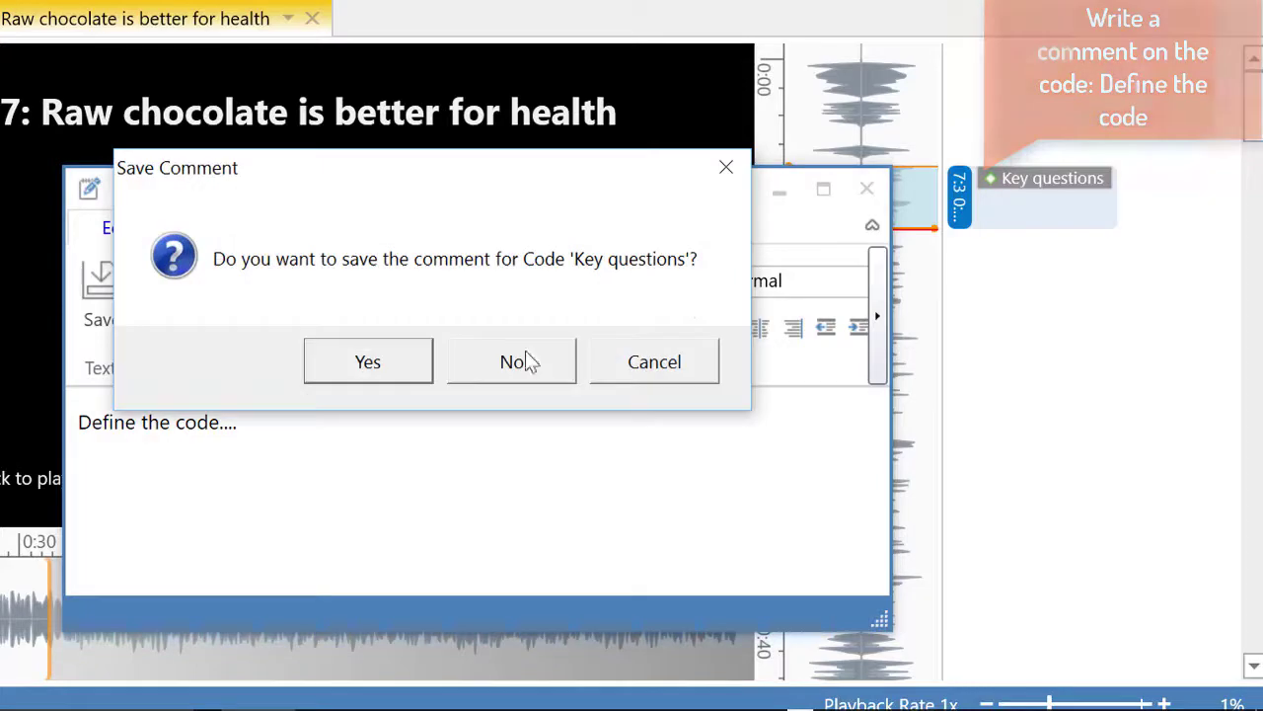
click(394, 367)
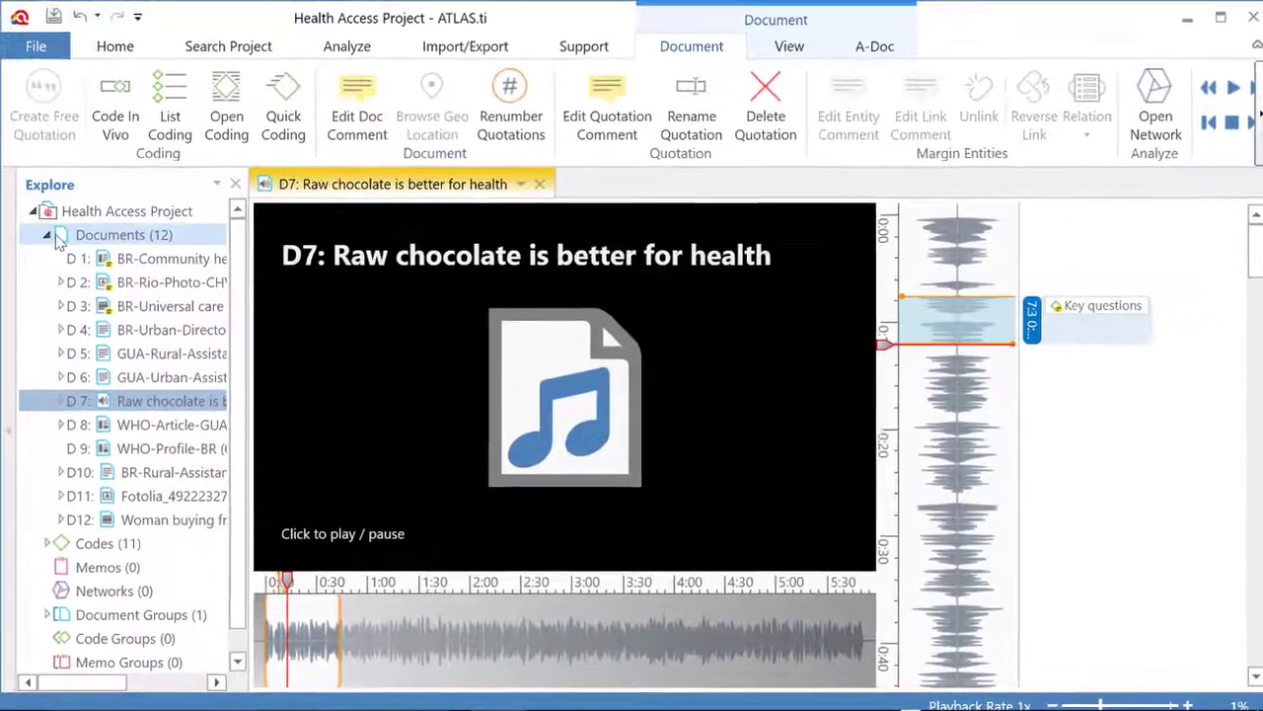
click(49, 239)
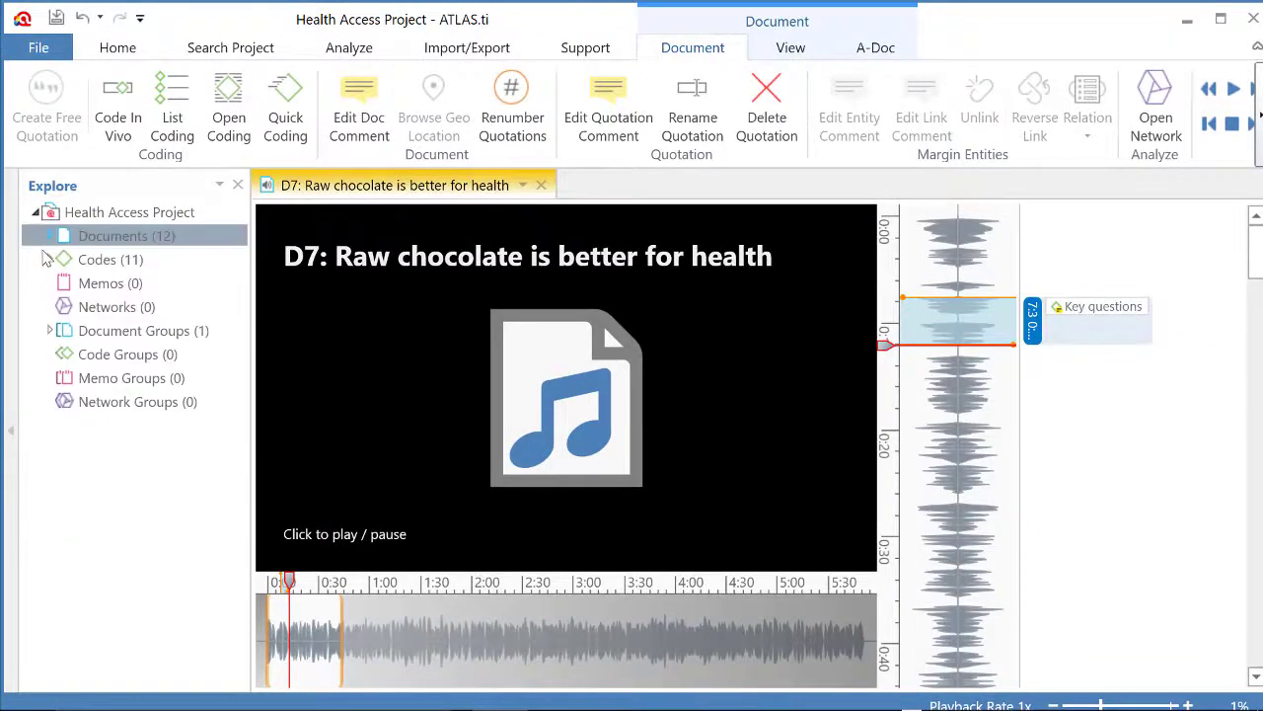
click(50, 258)
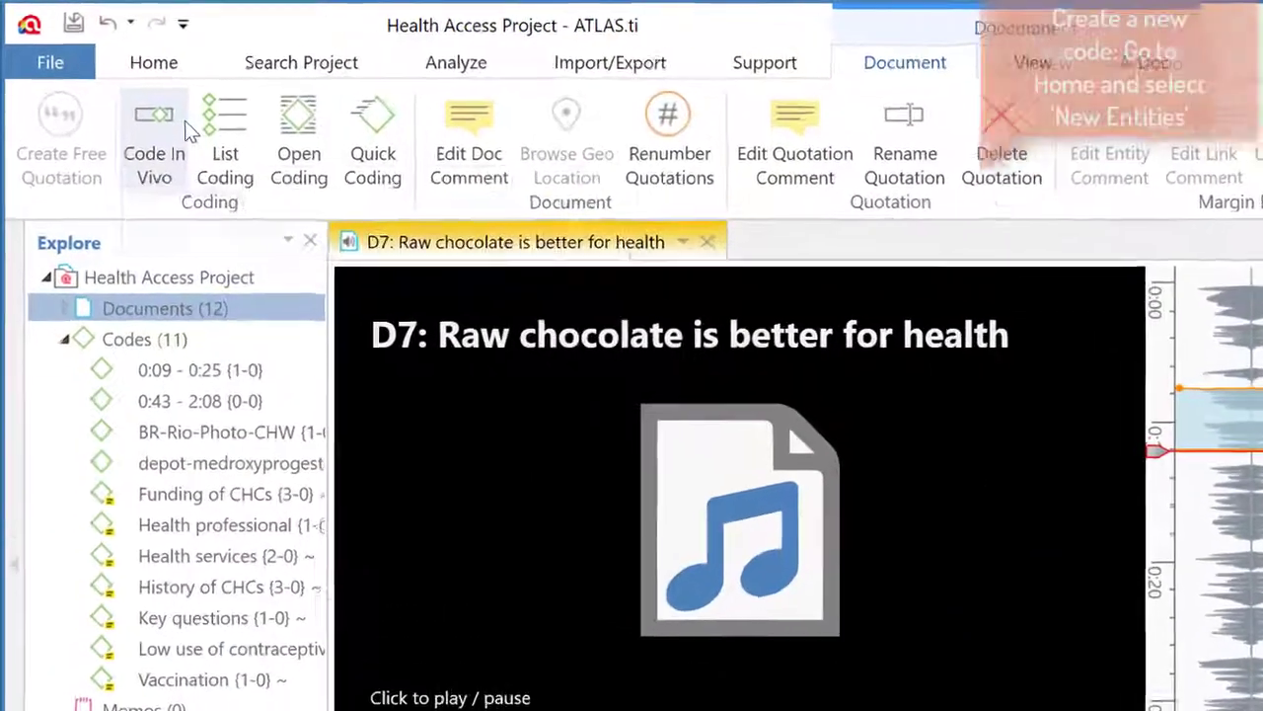
- Create the code 'Chocolate and health' through Home > New Entities > New Code(s)
click(140, 62)
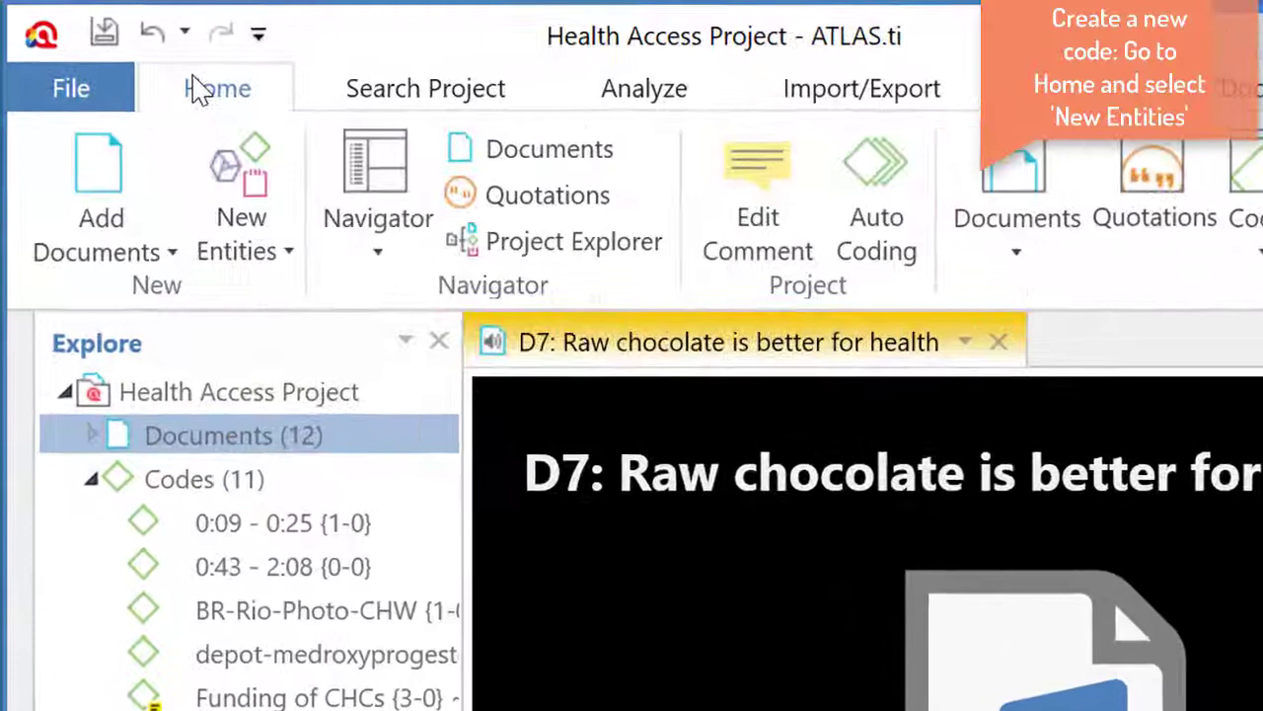
click(286, 253)
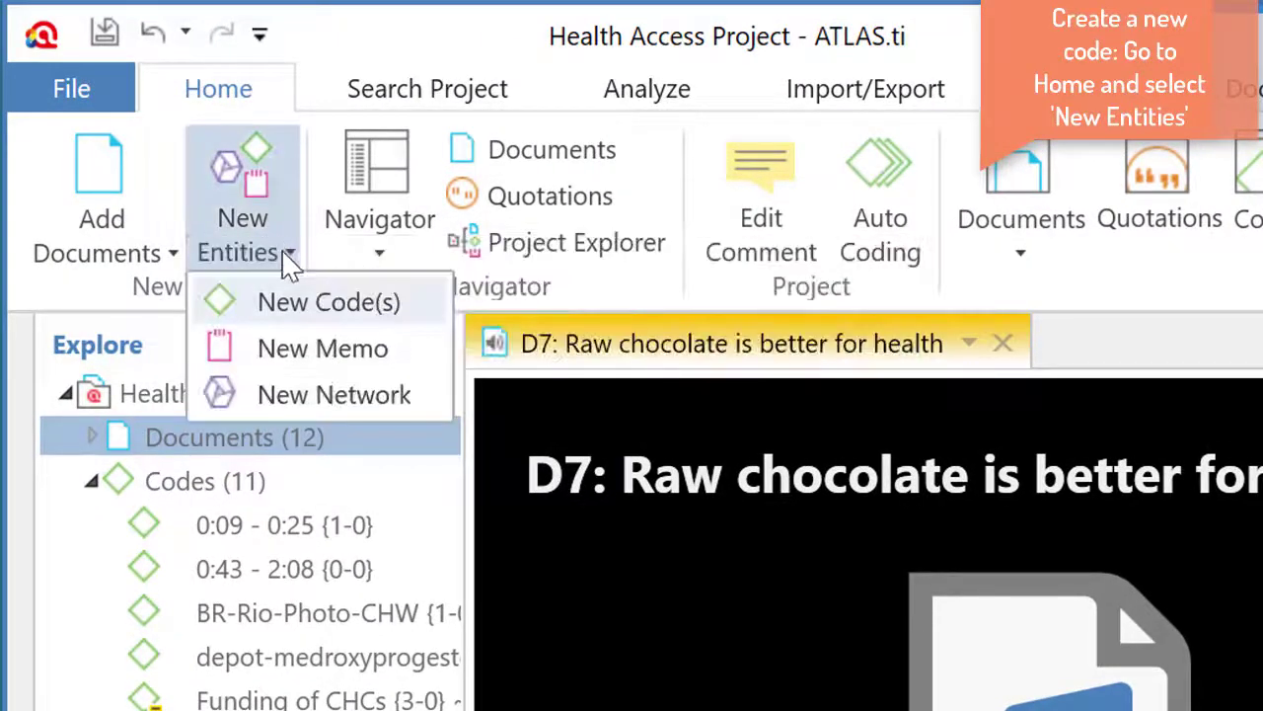
click(270, 304)
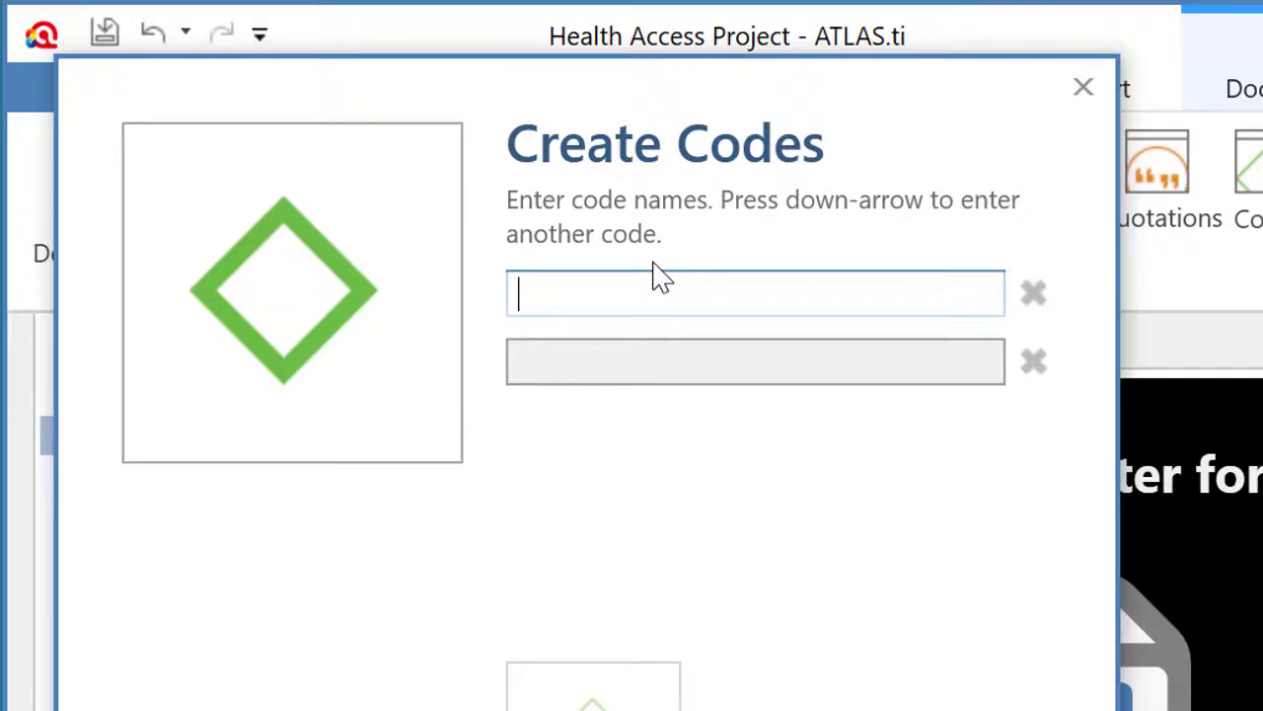
text(Chocol)
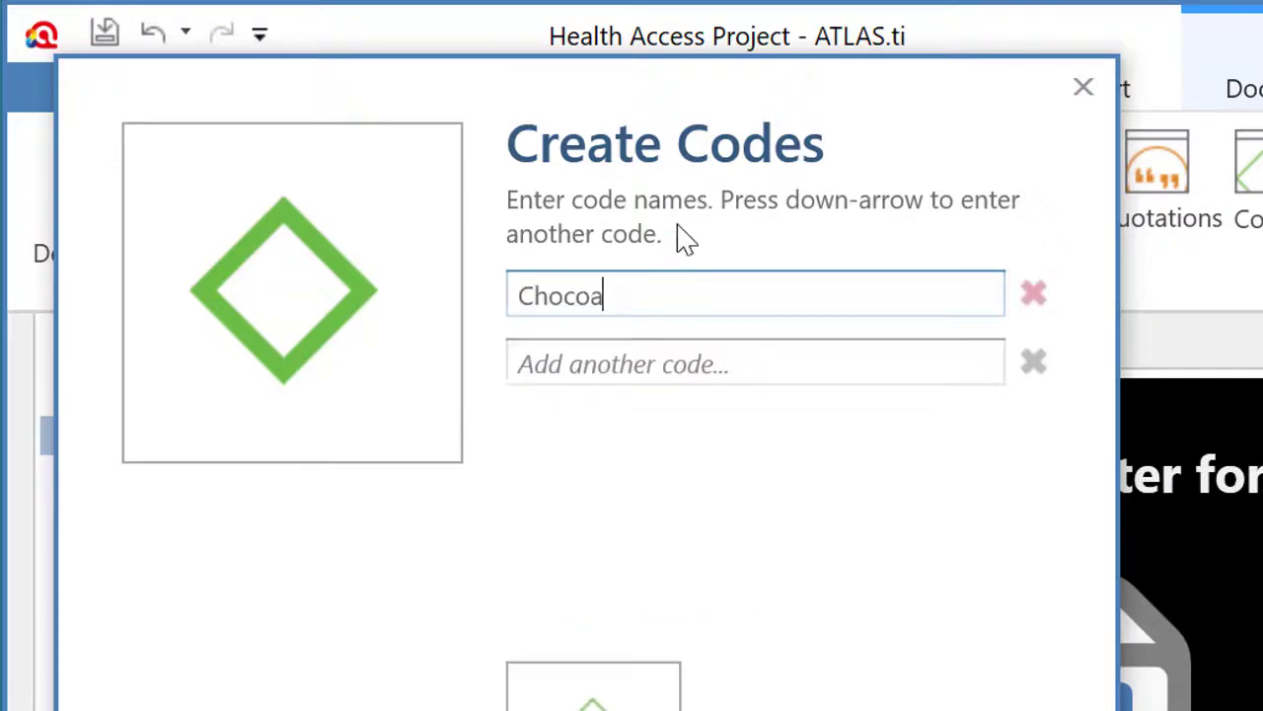
text(ate an)
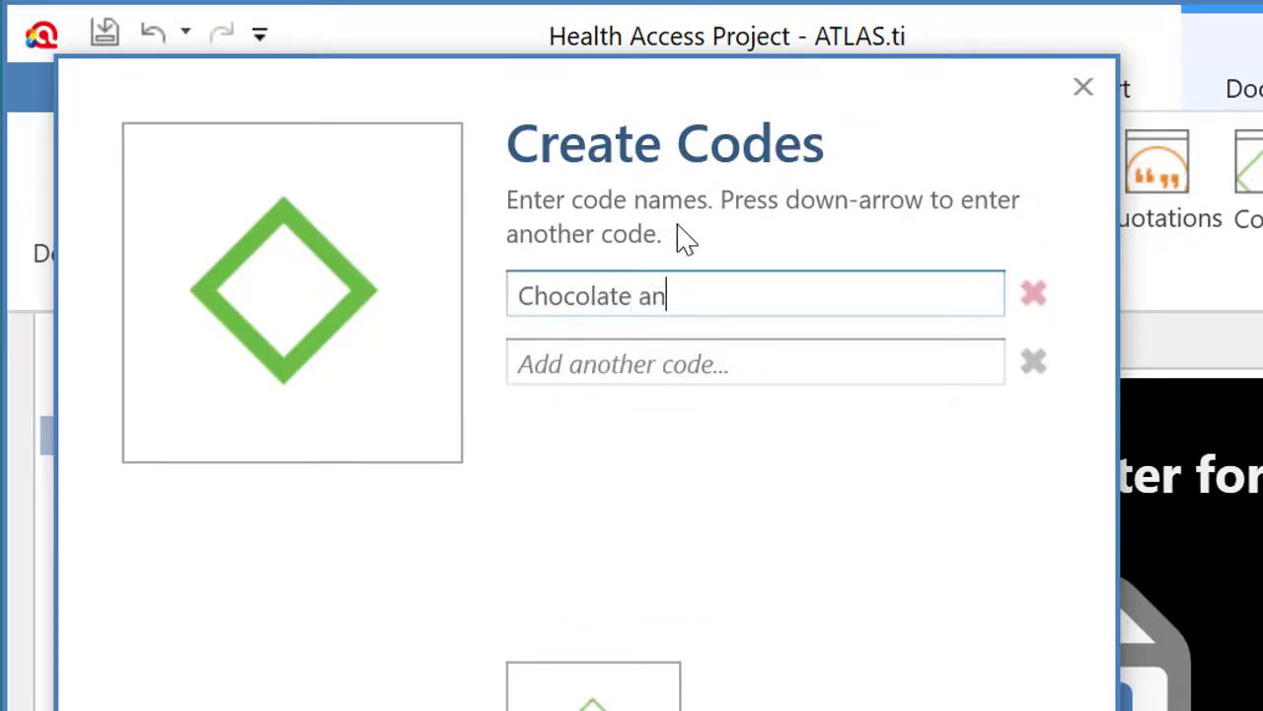
text(d heal)
text(th)
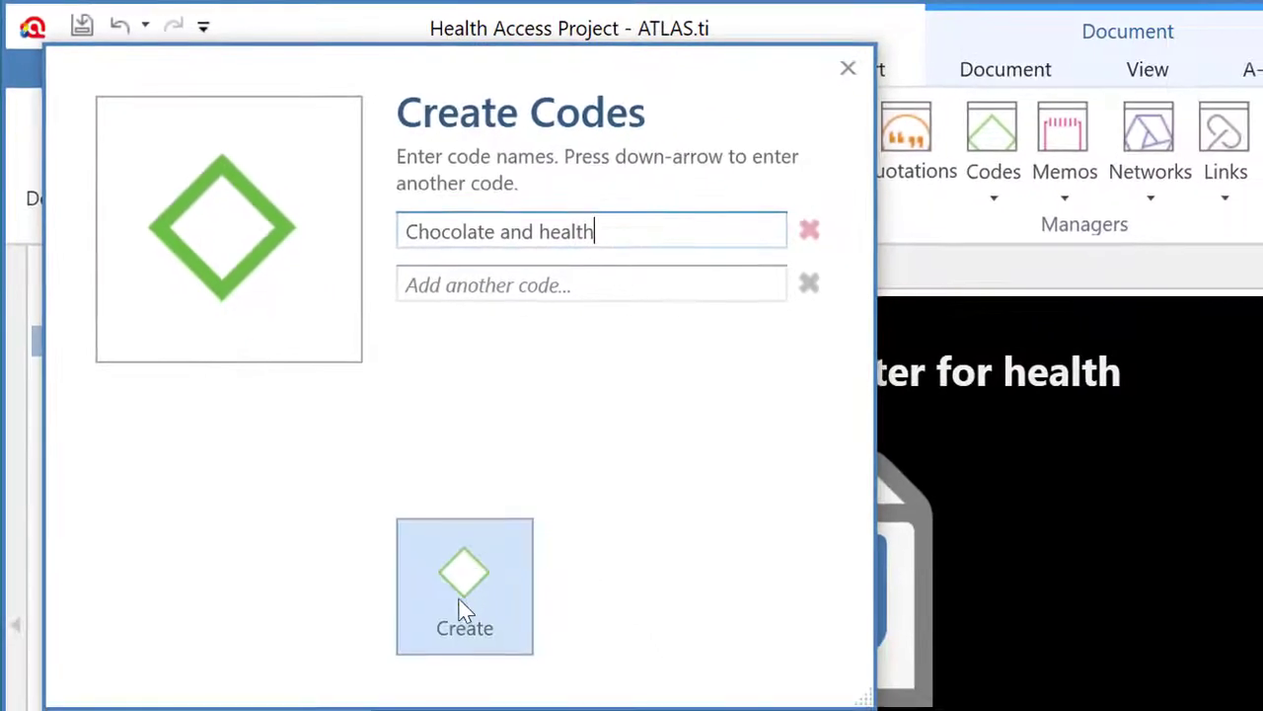
click(586, 691)
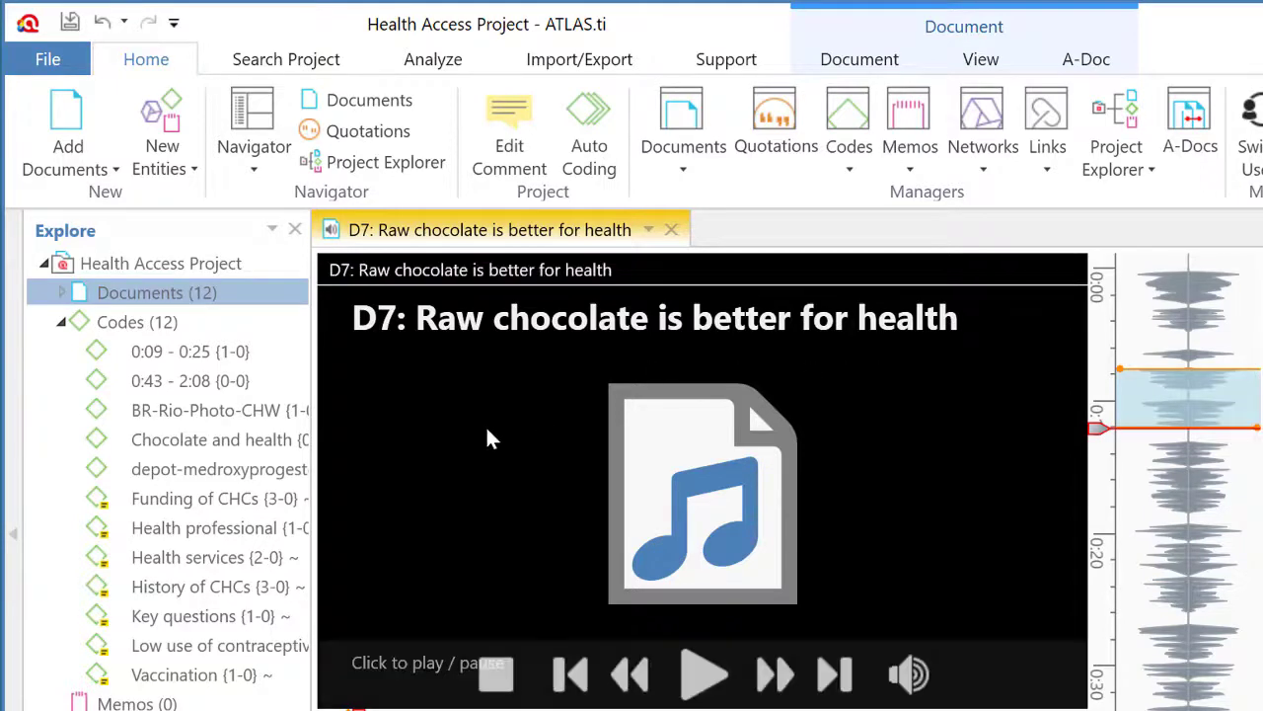
- Drag the Chocolate and health code onto quotation 7:3 in the D7 waveform
click(160, 449)
drag(160, 449, 164, 432)
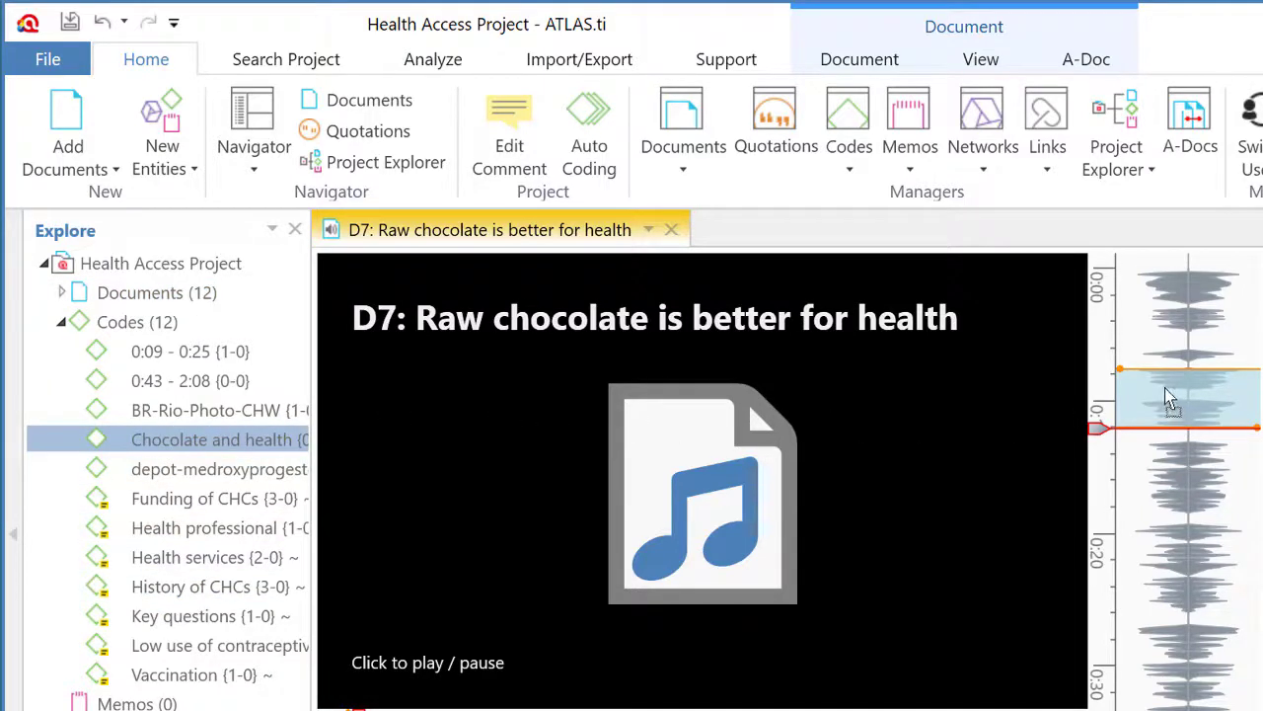
click(1234, 395)
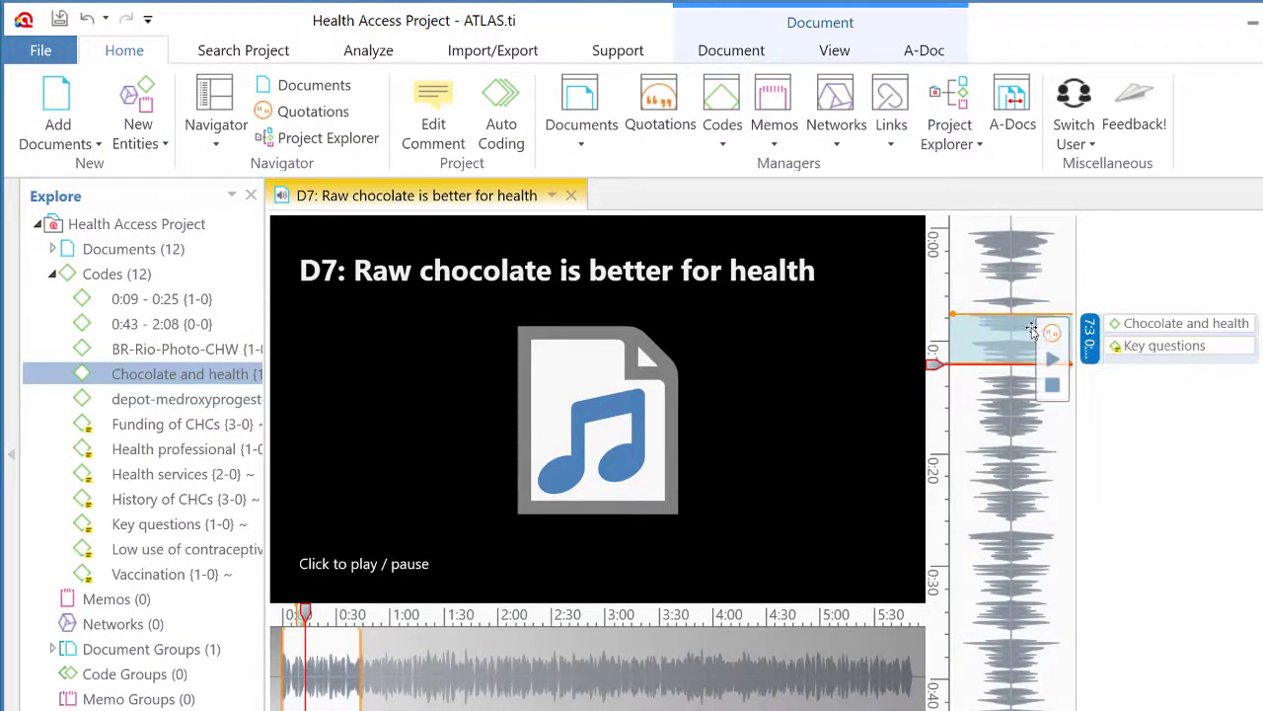
mouse_move(702, 474)
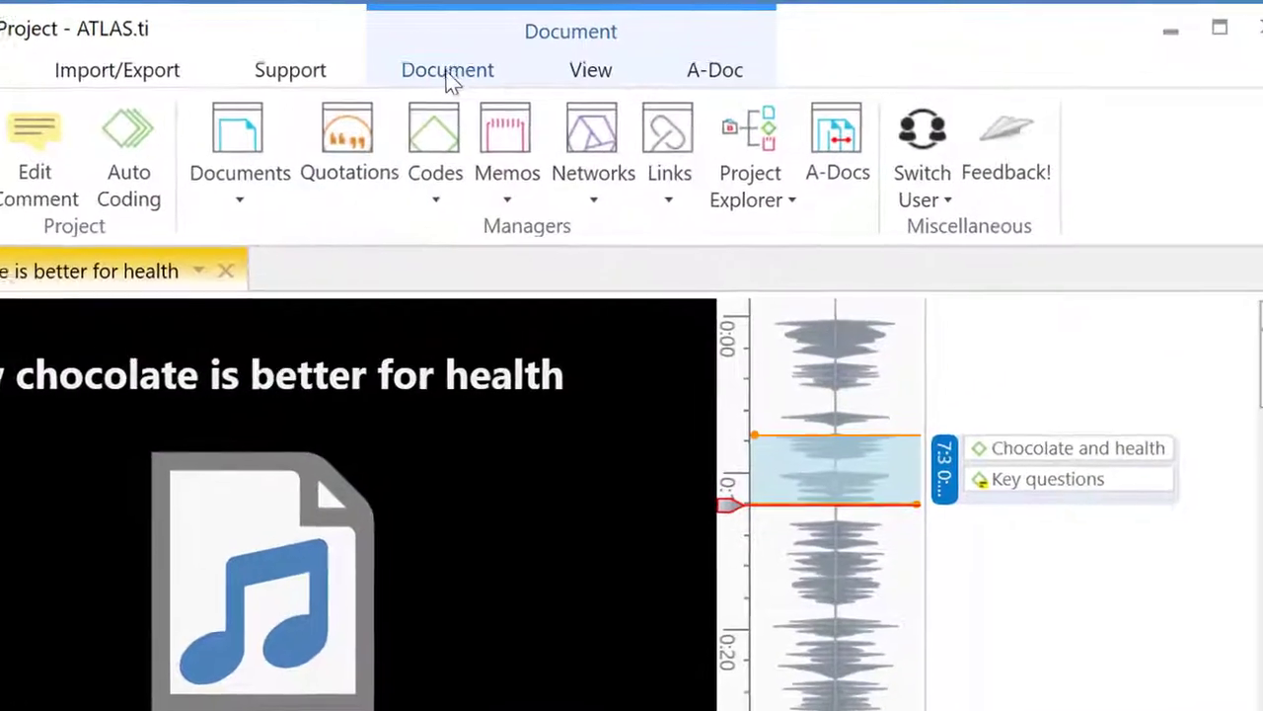
- Set the D7 playback rate to 0.5x and play a short stretch at half speed
click(447, 79)
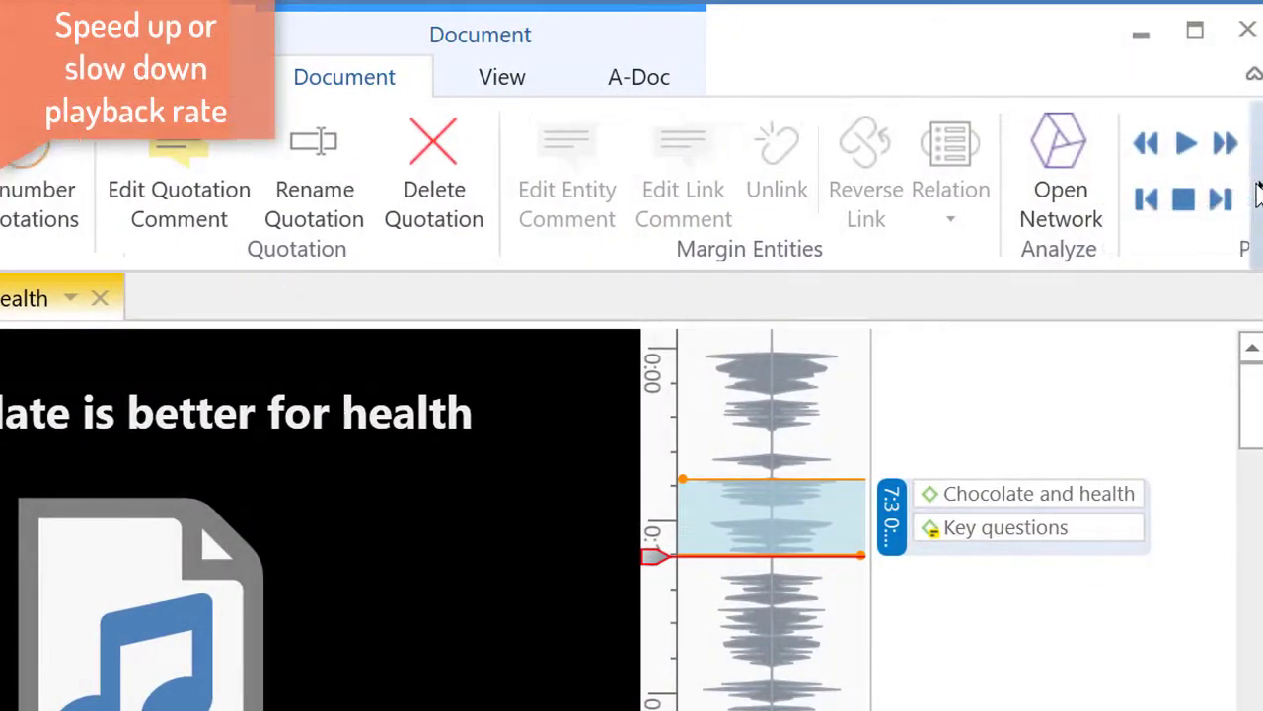
click(1258, 185)
click(1258, 191)
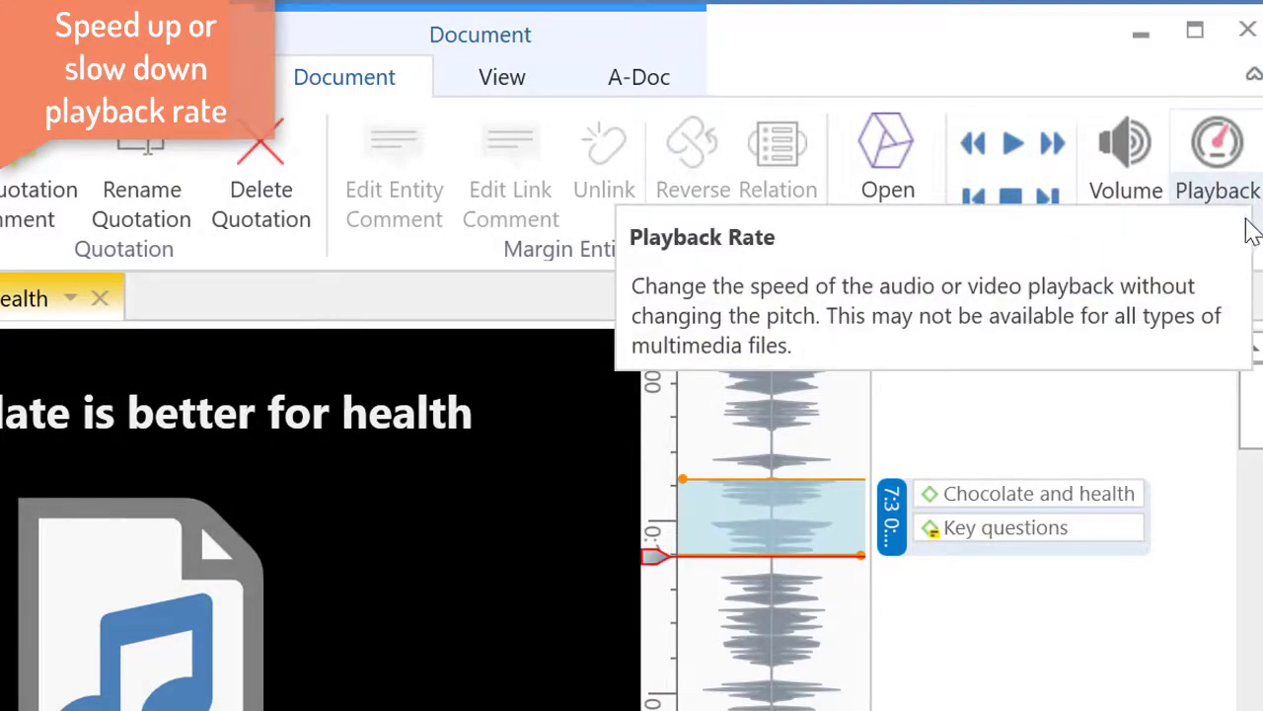
click(1251, 217)
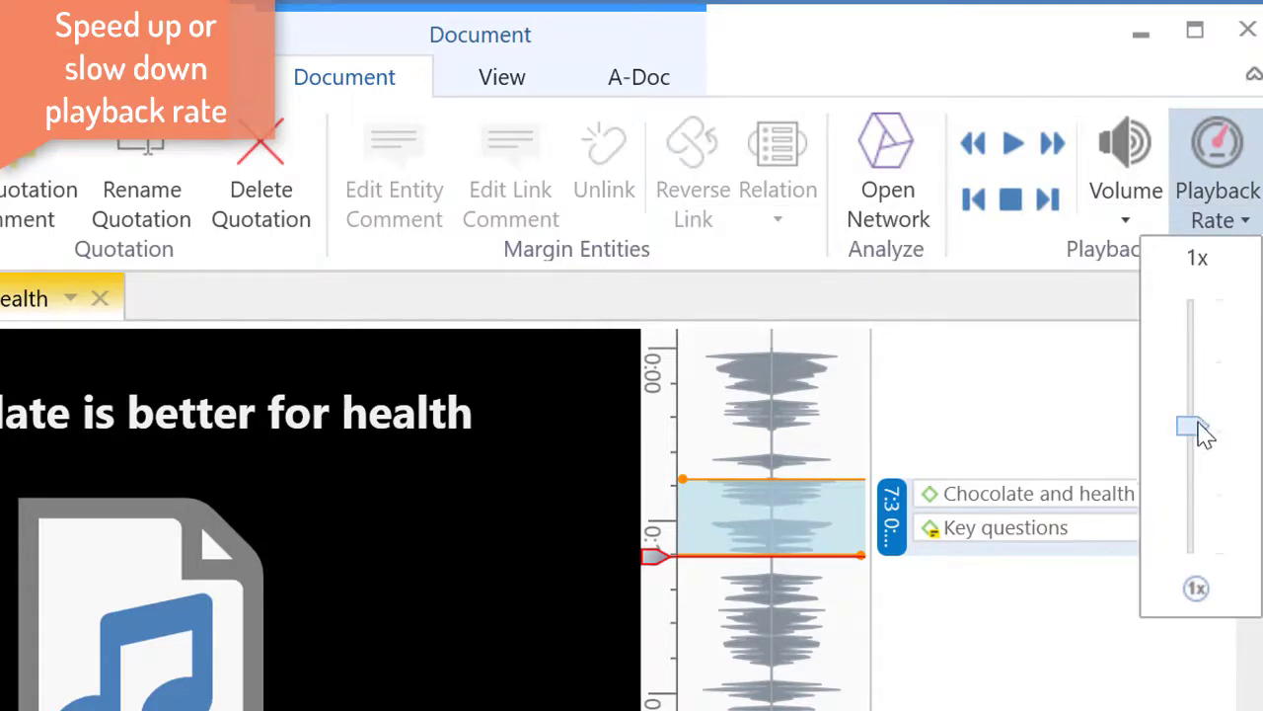
drag(1202, 433, 1194, 507)
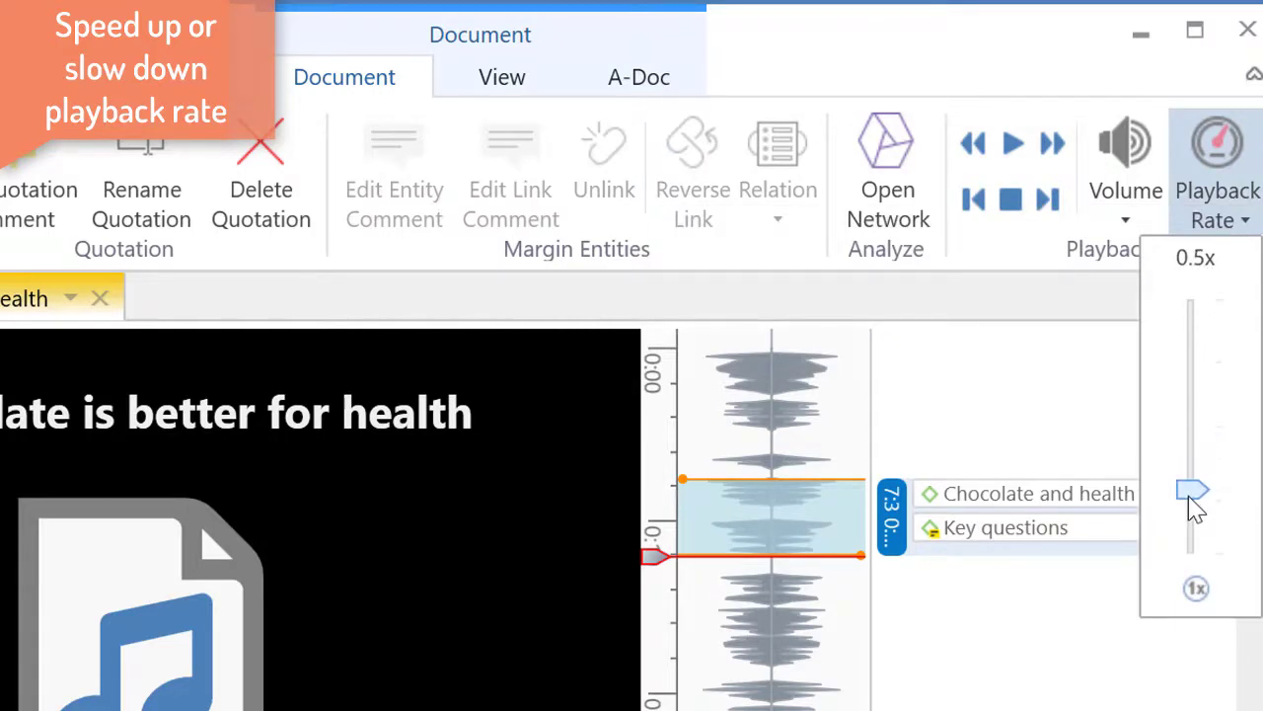
click(1072, 642)
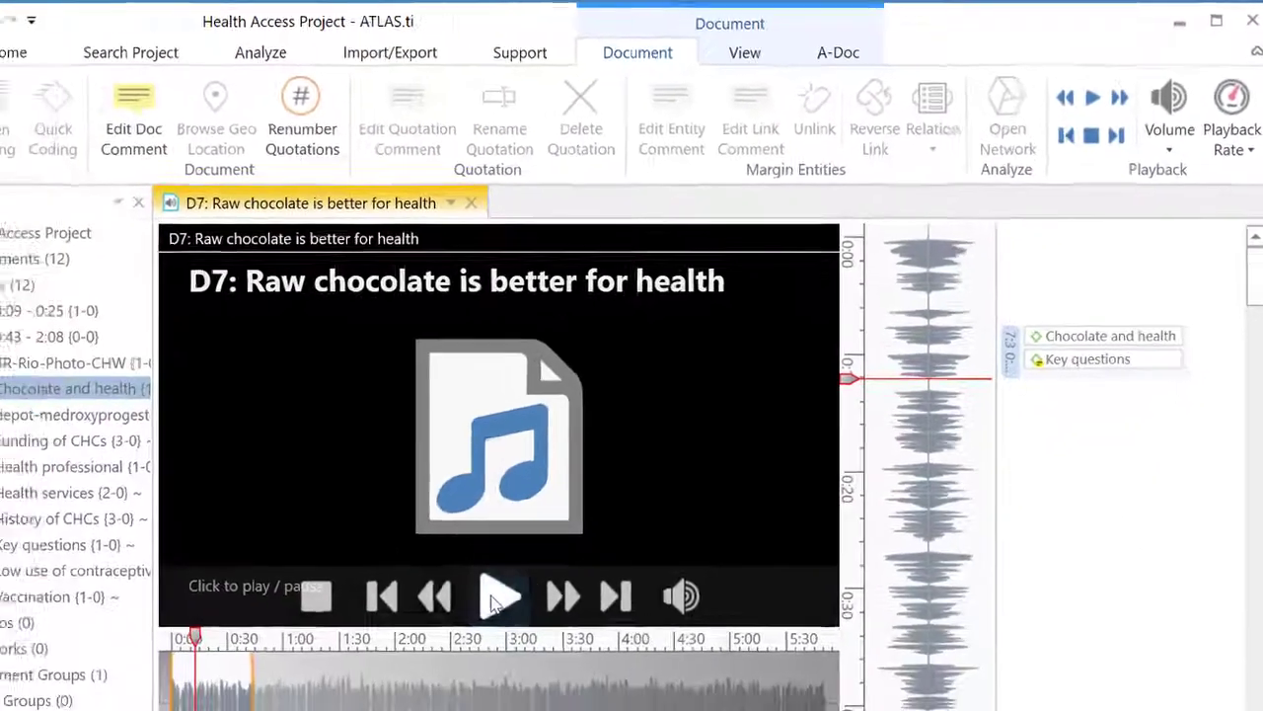
click(565, 544)
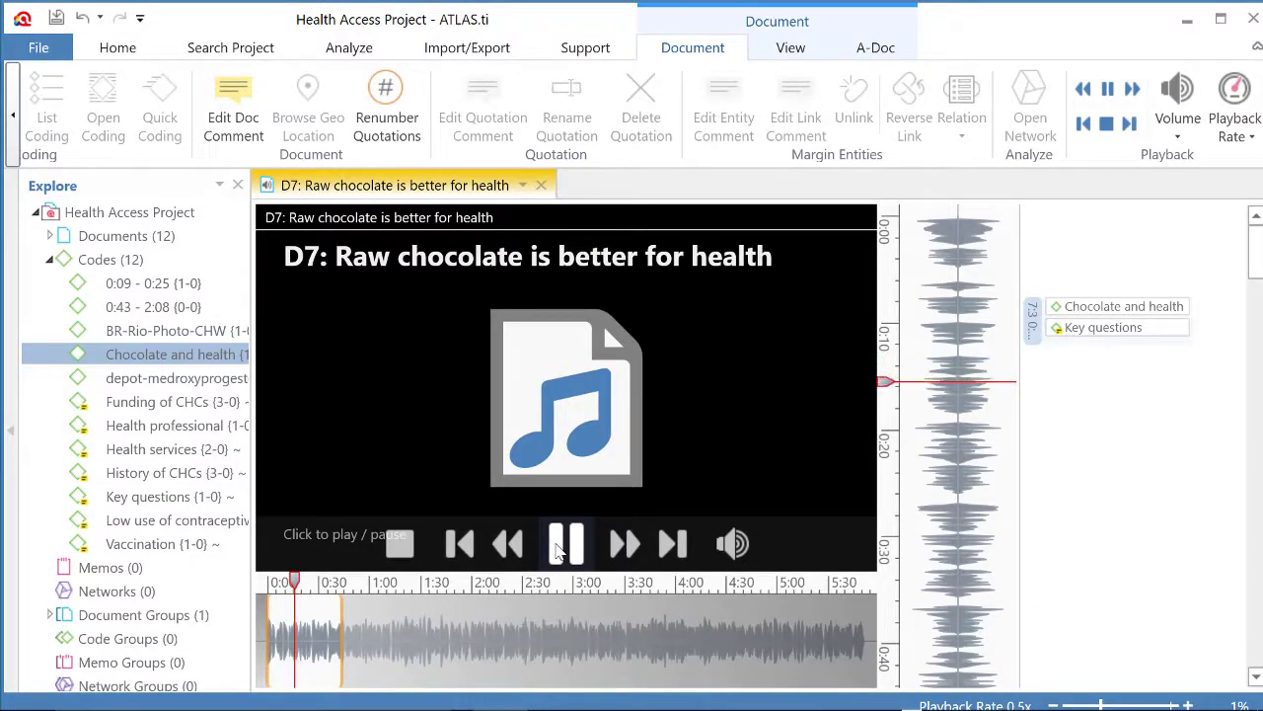
click(559, 549)
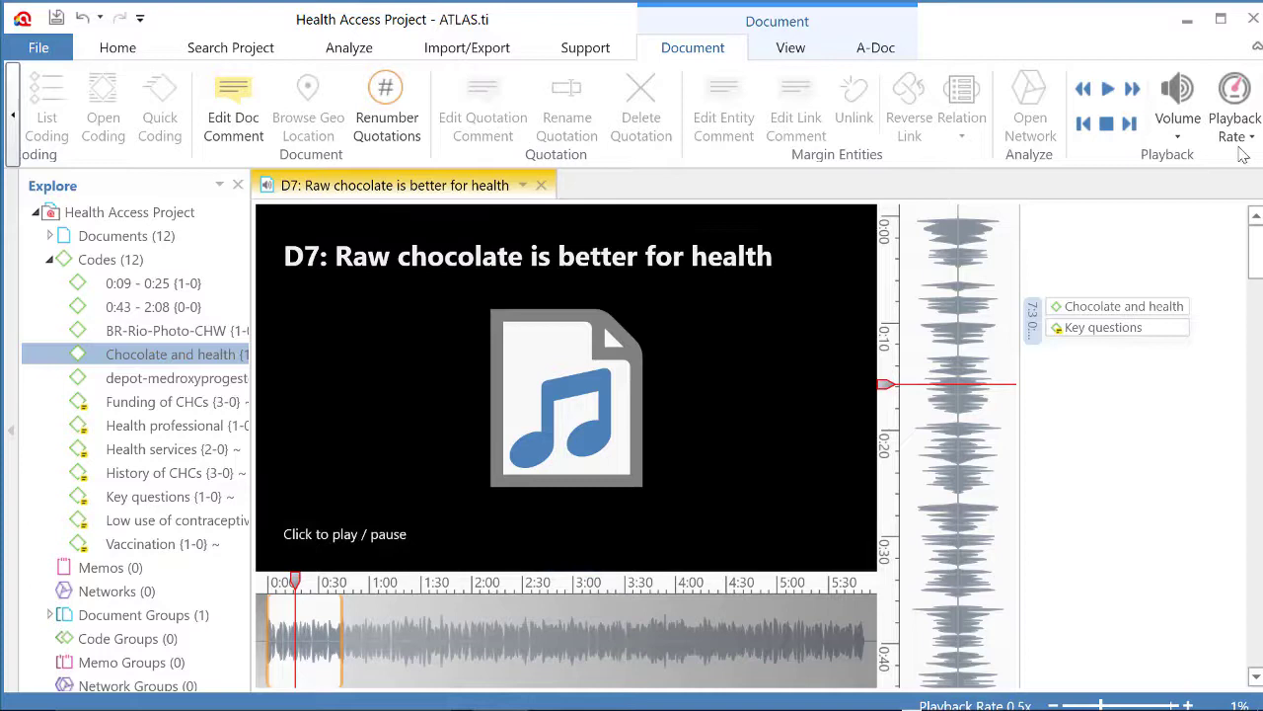
- Change the playback rate to 2x and play briefly, pausing around nineteen seconds
click(1236, 126)
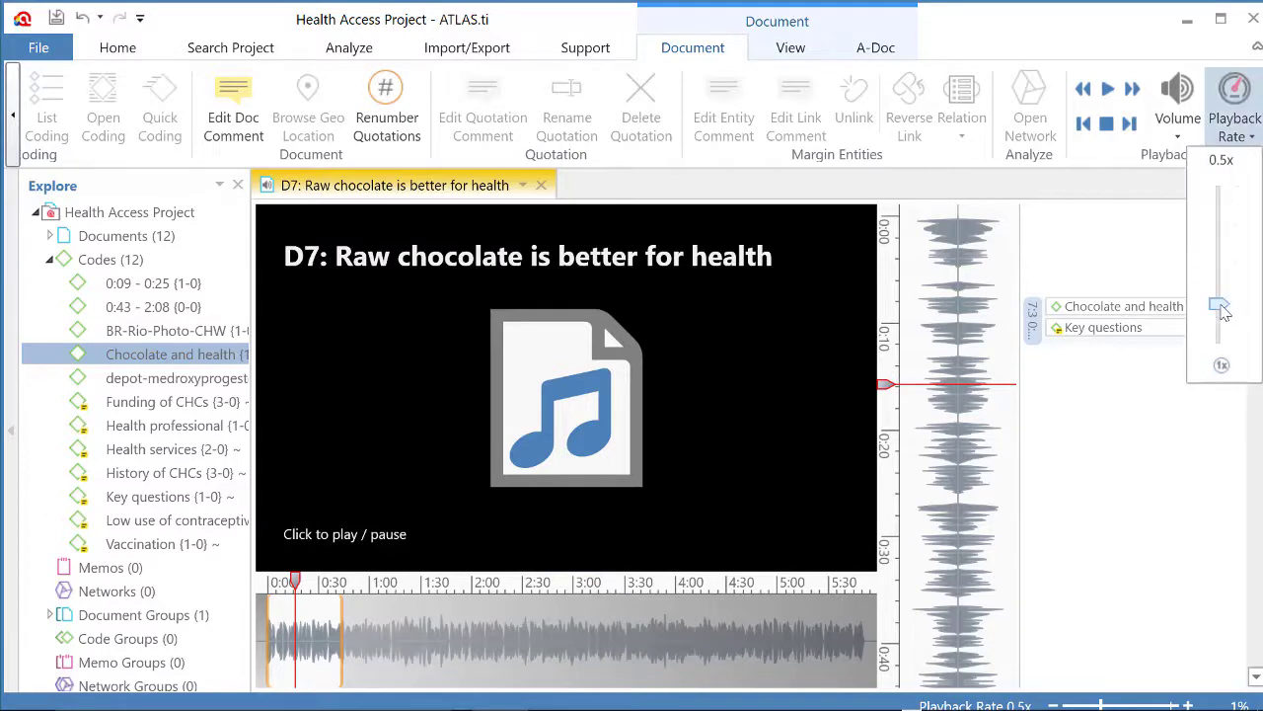
drag(1222, 310, 1229, 233)
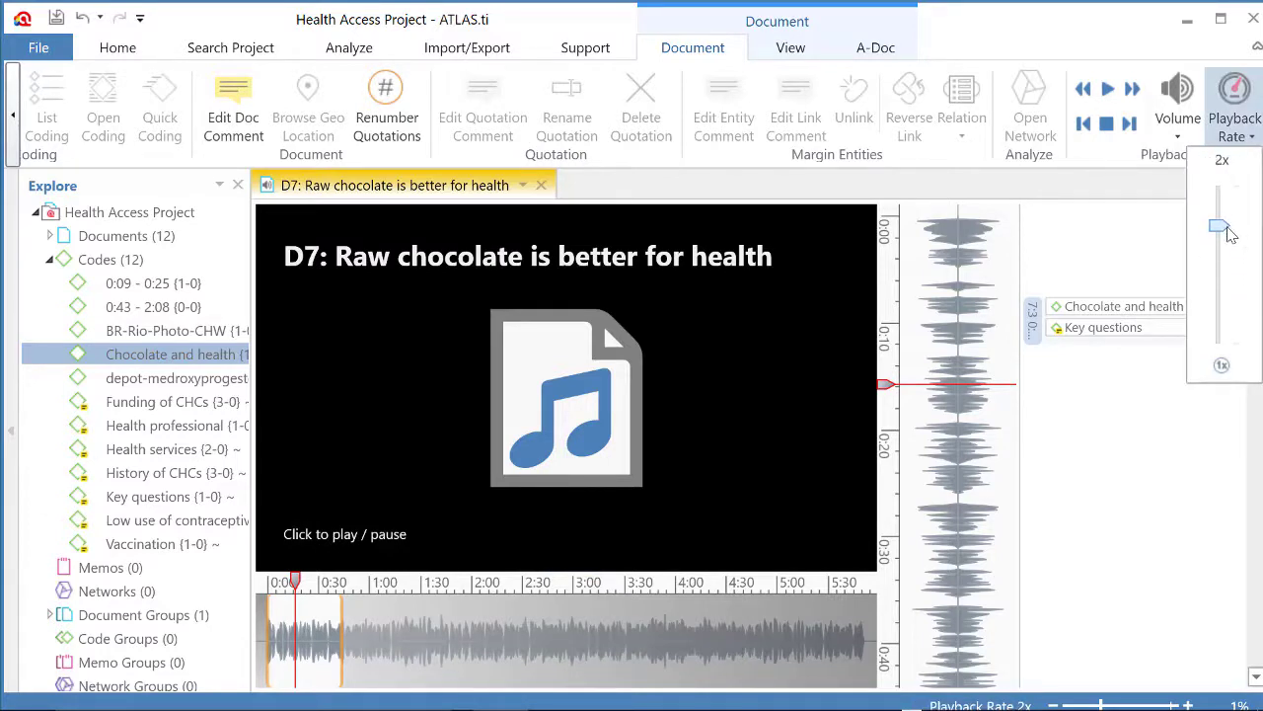
click(569, 532)
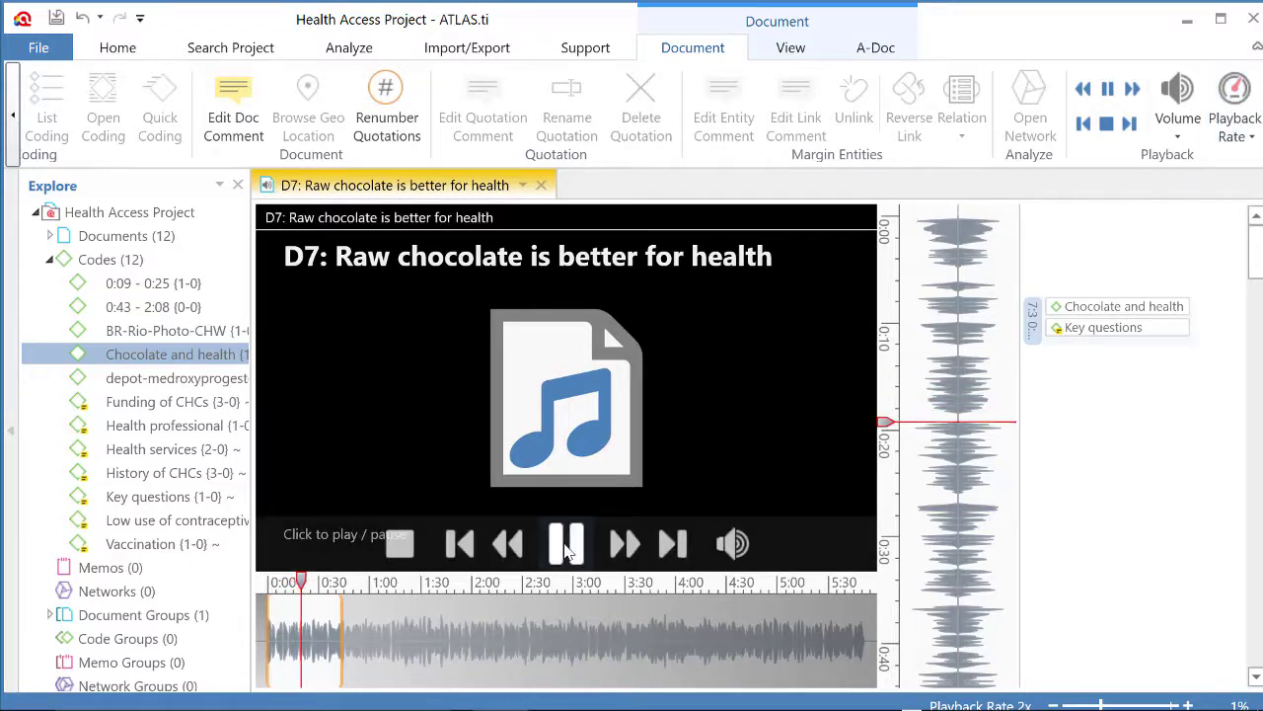
click(569, 545)
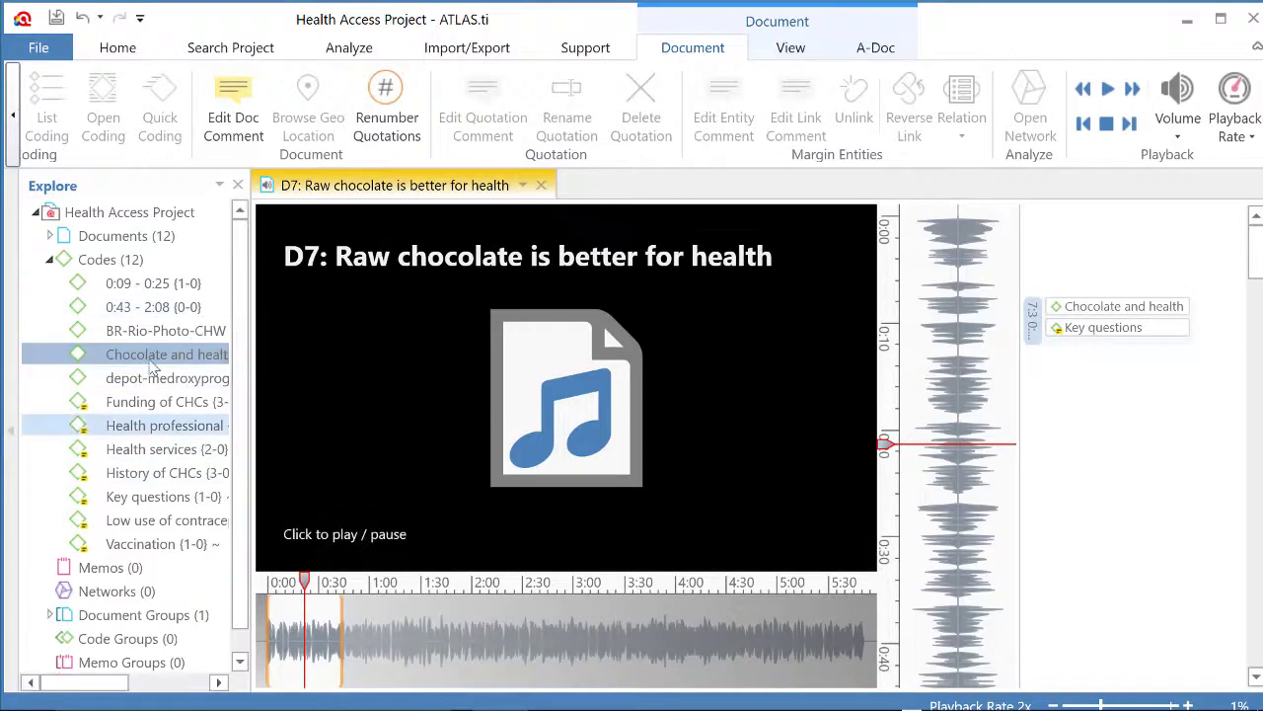
- Open the D11 Fotolia image and D12 Woman buying fruit video, then adjust the video player width
click(49, 260)
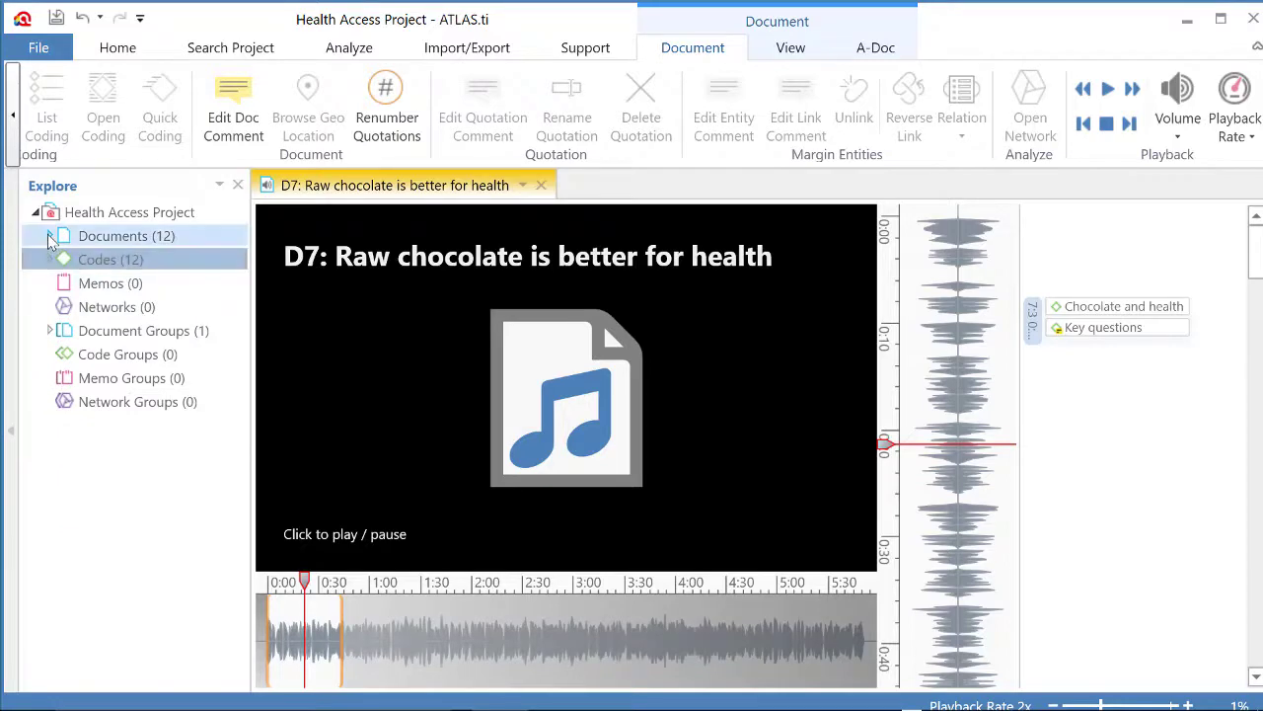
click(50, 236)
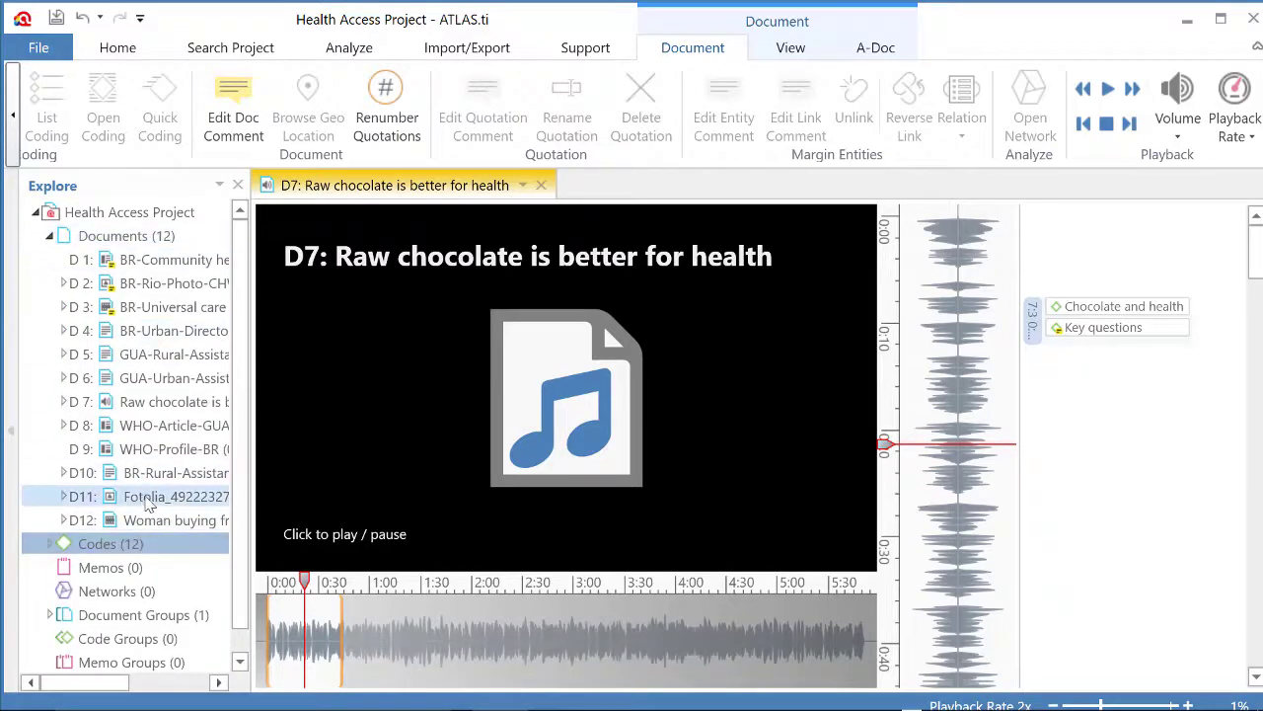
double_click(148, 499)
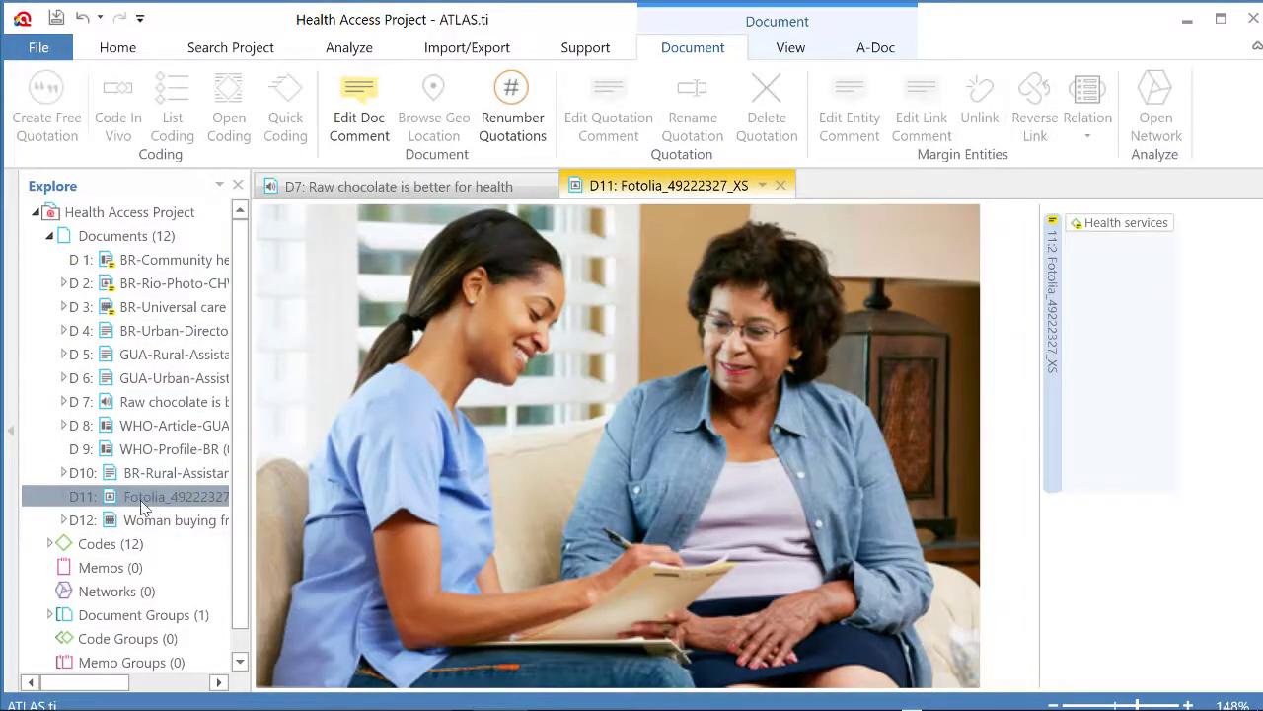
drag(141, 505, 145, 521)
double_click(145, 520)
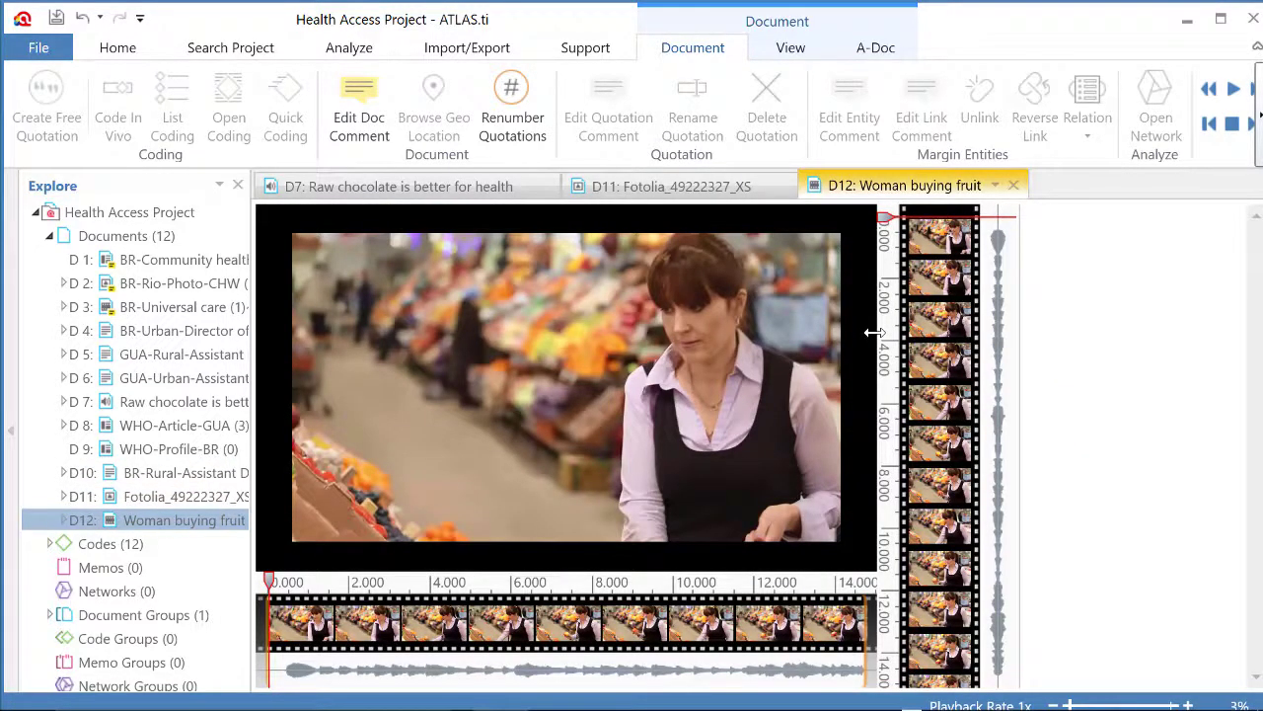
drag(873, 332, 770, 333)
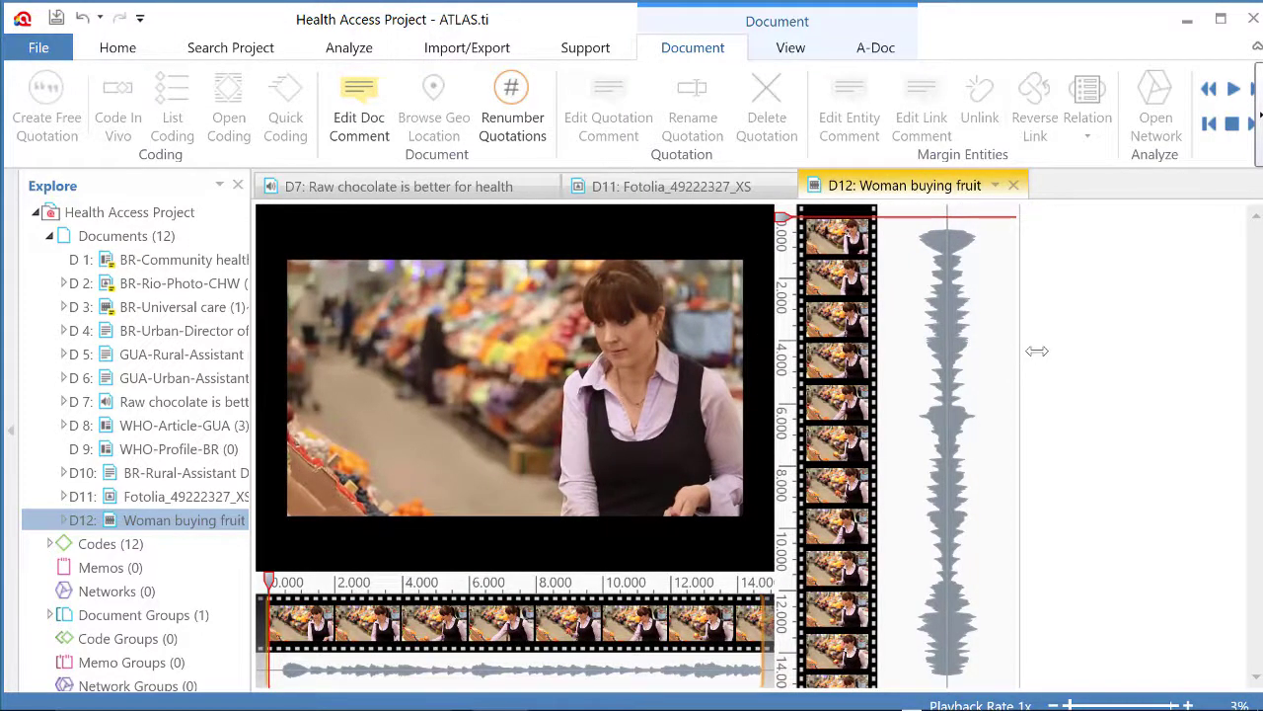
drag(1036, 350, 1091, 349)
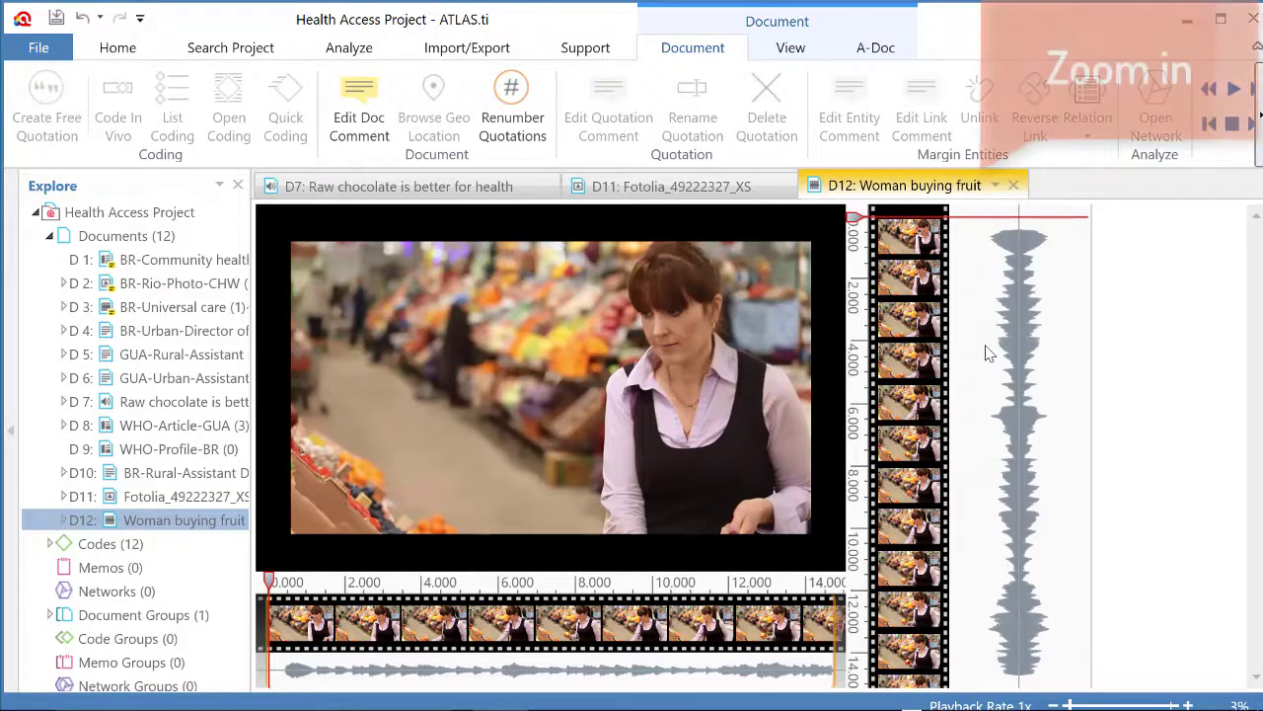
- Zoom the D12 timeline, then play the Woman buying fruit video and pause it near six seconds
scroll(989, 353, up, 3)
scroll(989, 353, up, 1)
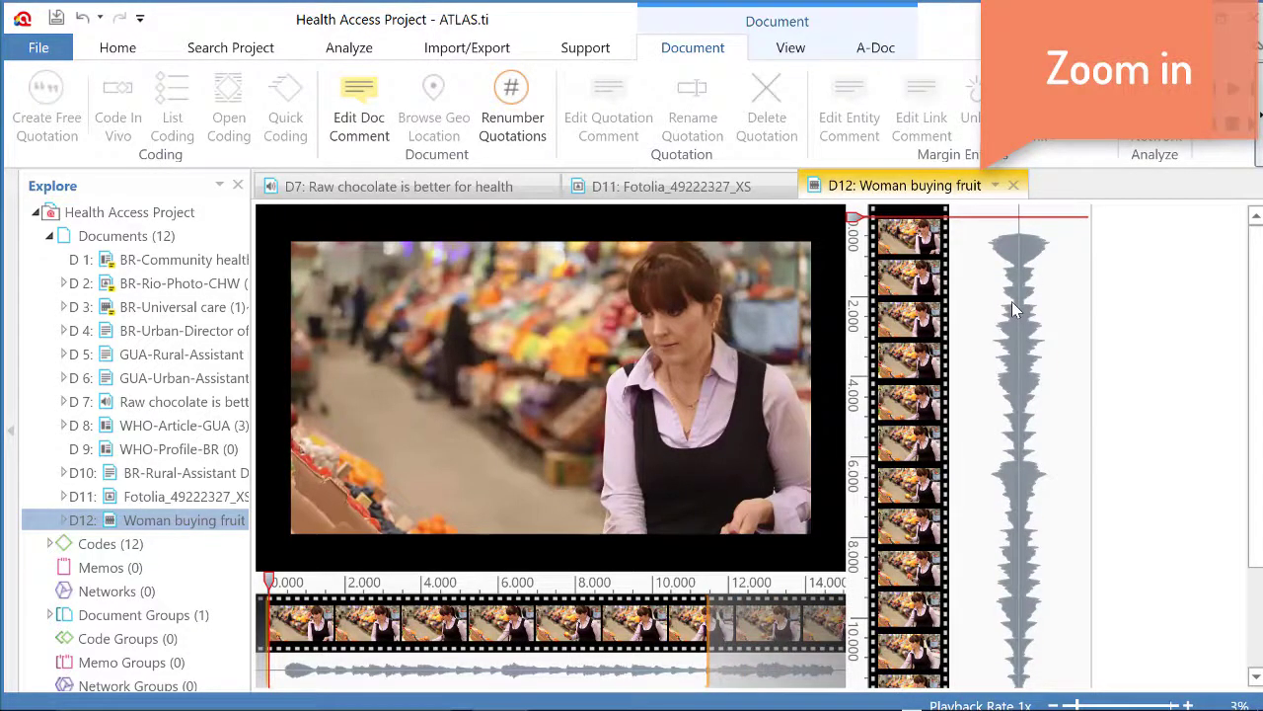
scroll(1011, 301, up, 2)
scroll(1012, 301, up, 1)
scroll(1011, 301, up, 1)
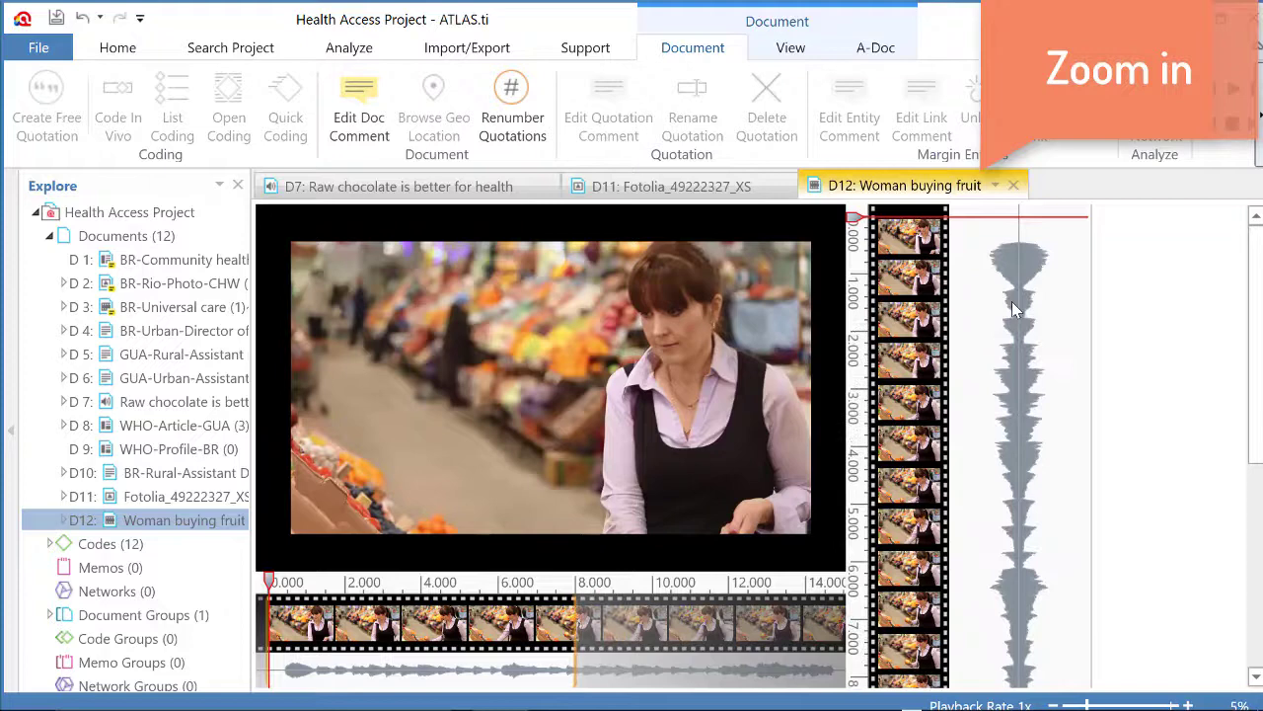
mouse_move(551, 386)
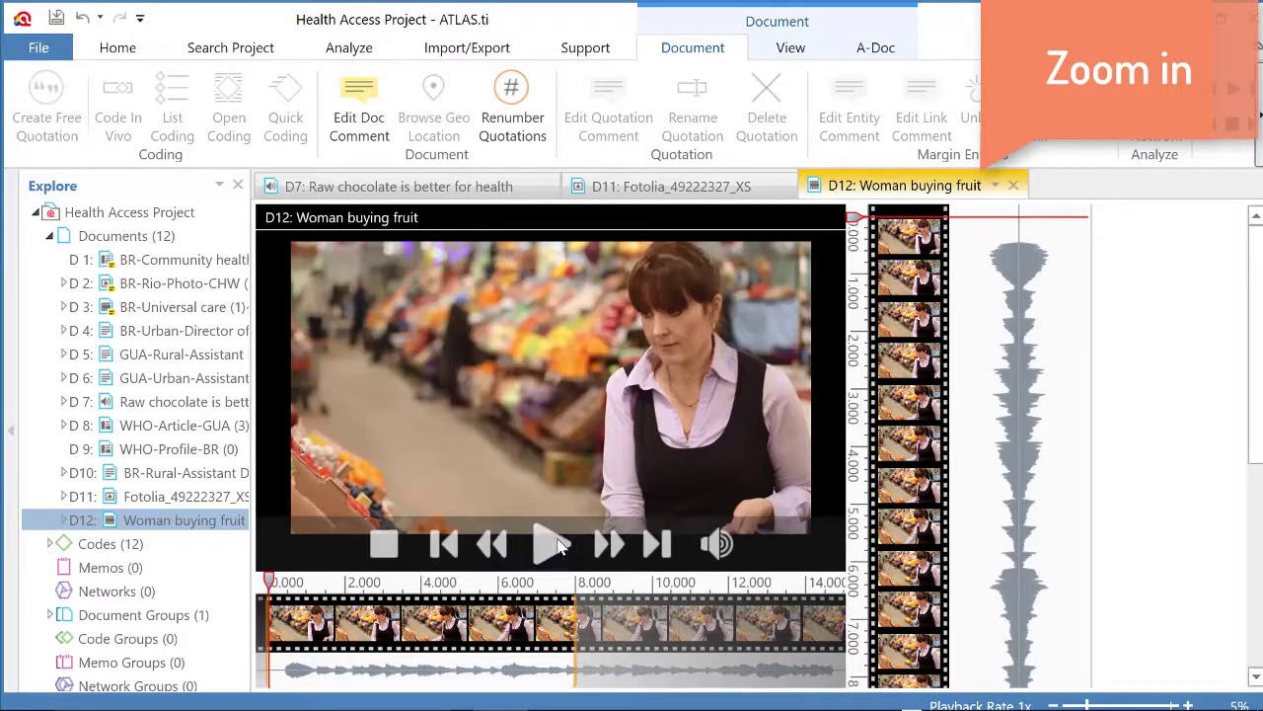
click(550, 546)
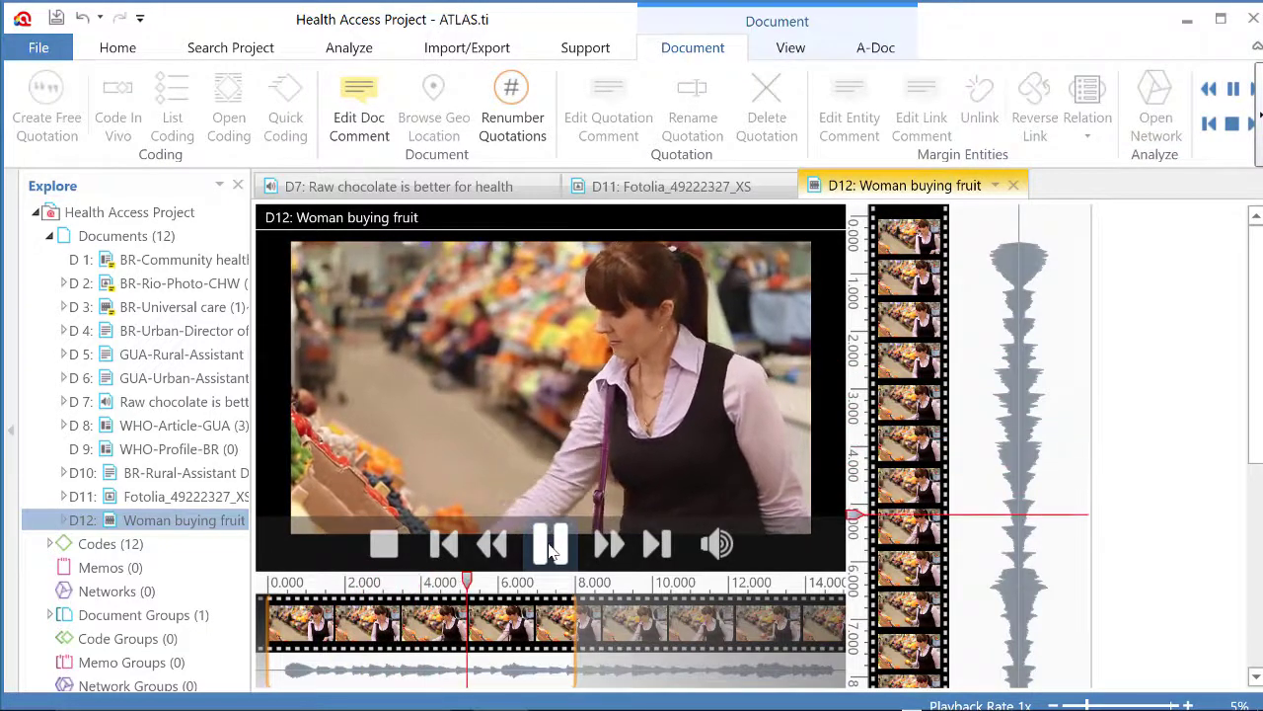
click(553, 552)
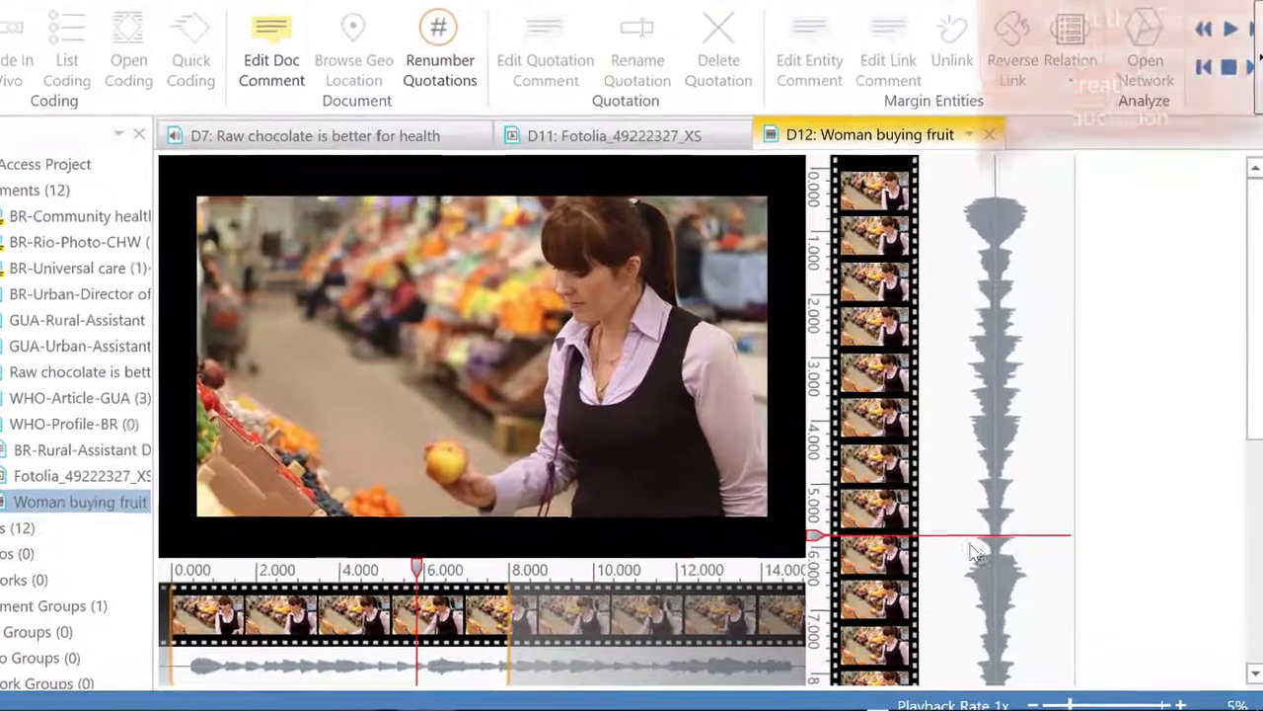
- Mark roughly seconds six to seven of D12, where she holds the apple, and create a quotation
mouse_move(999, 560)
mouse_down()
mouse_move(996, 573)
mouse_move(910, 537)
mouse_up()
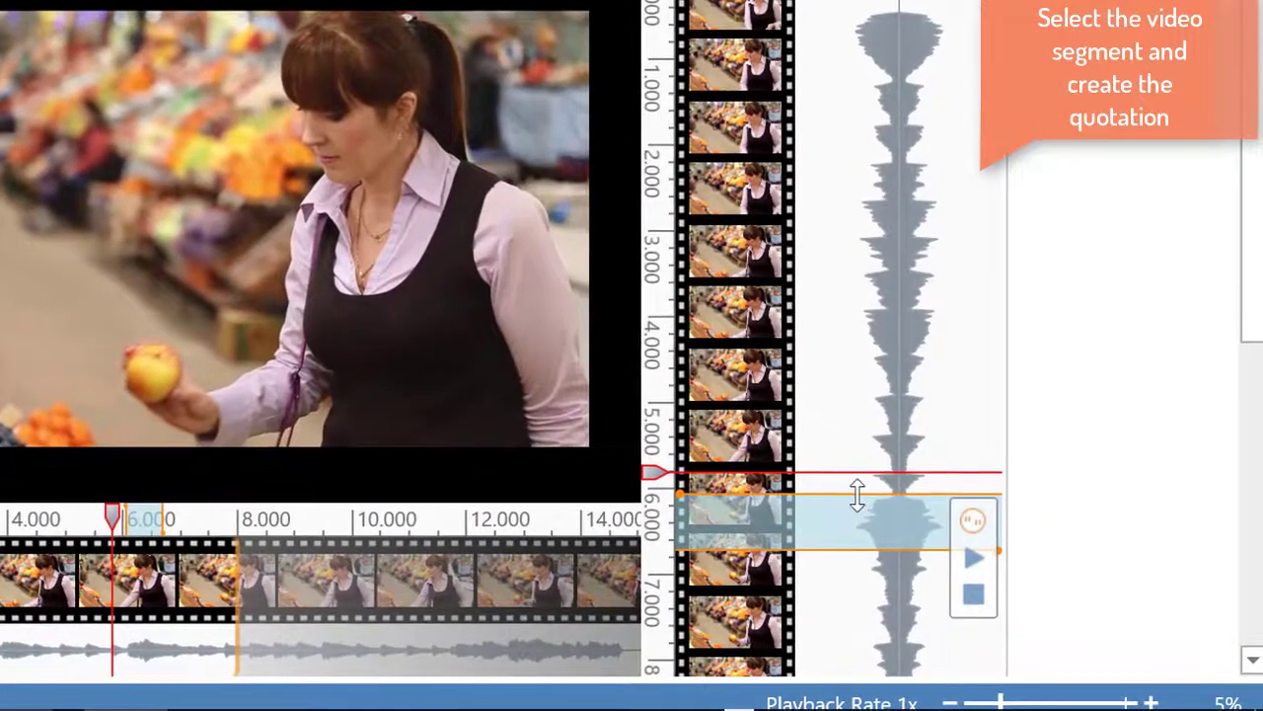
drag(858, 494, 850, 470)
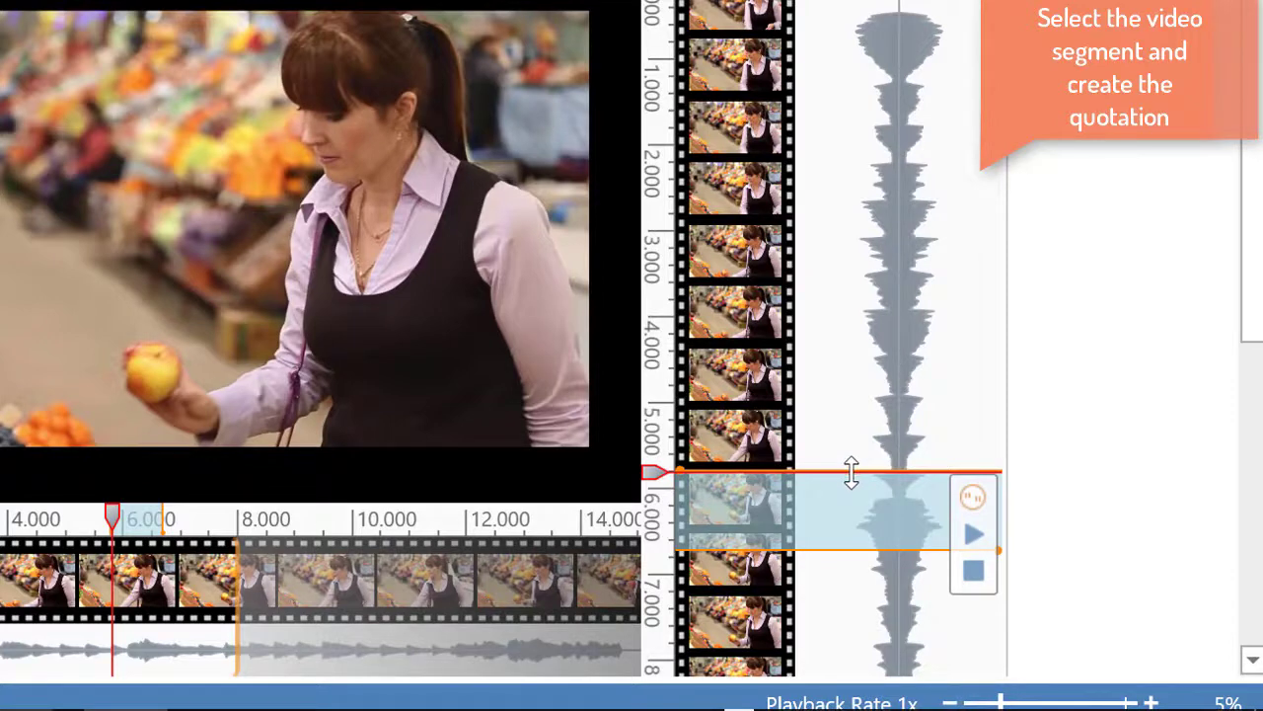
click(973, 534)
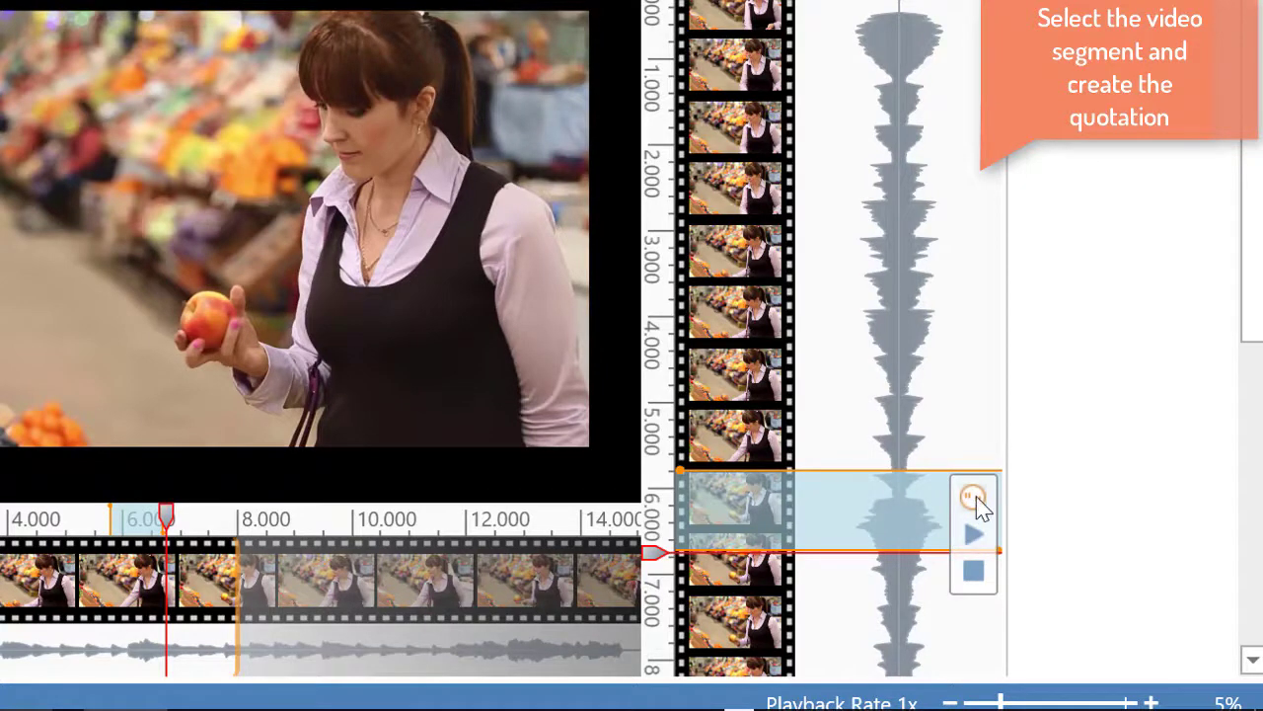
click(977, 501)
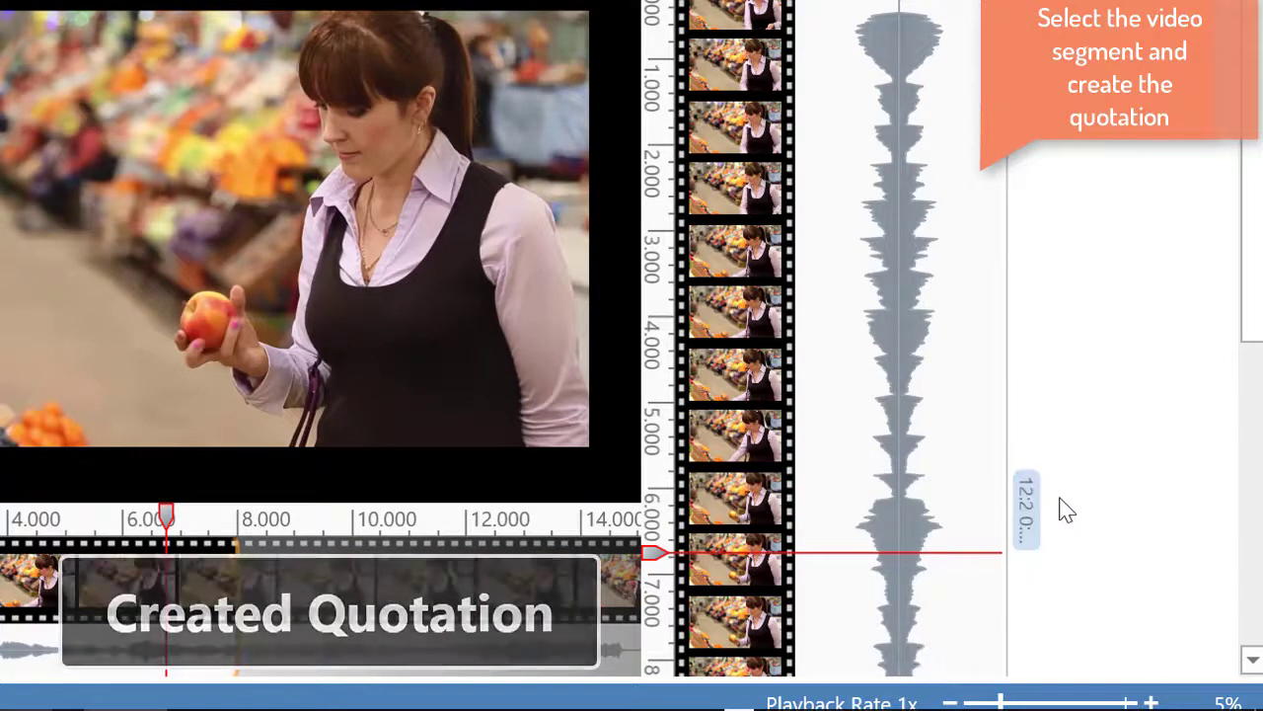
- Preview quotation 12:2 and drag its end out to about 0:07
click(1034, 521)
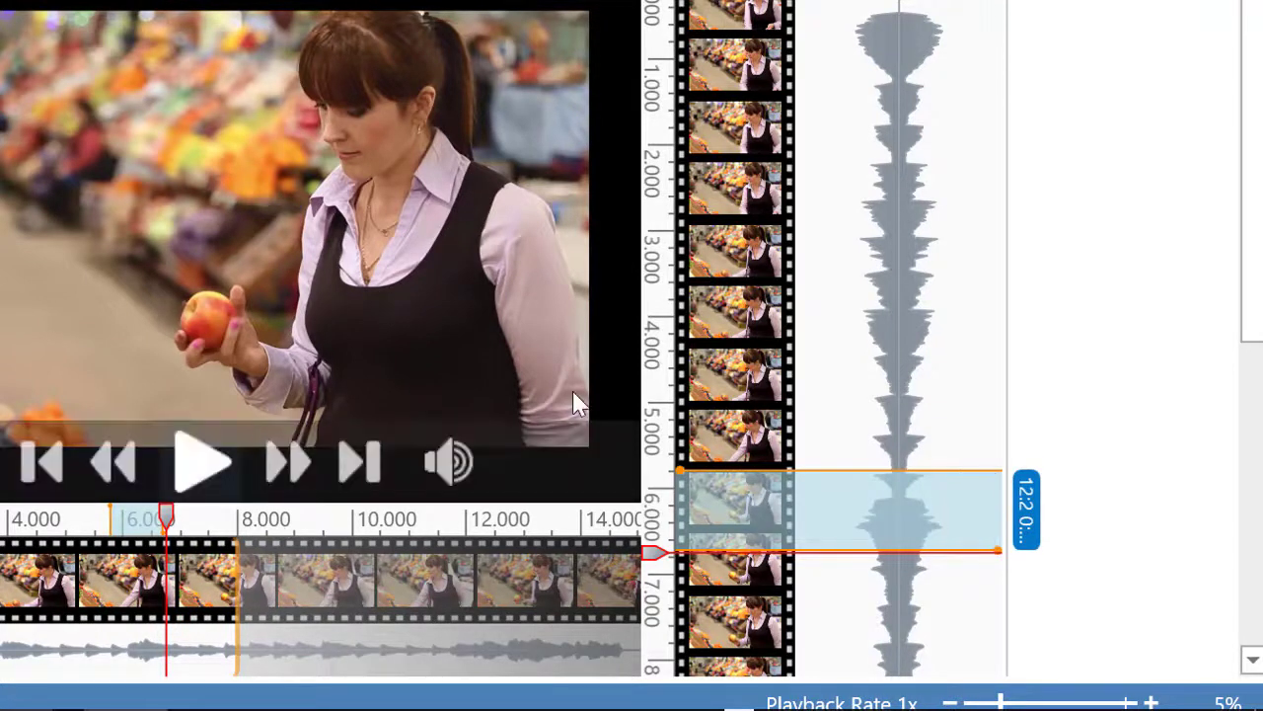
mouse_move(296, 296)
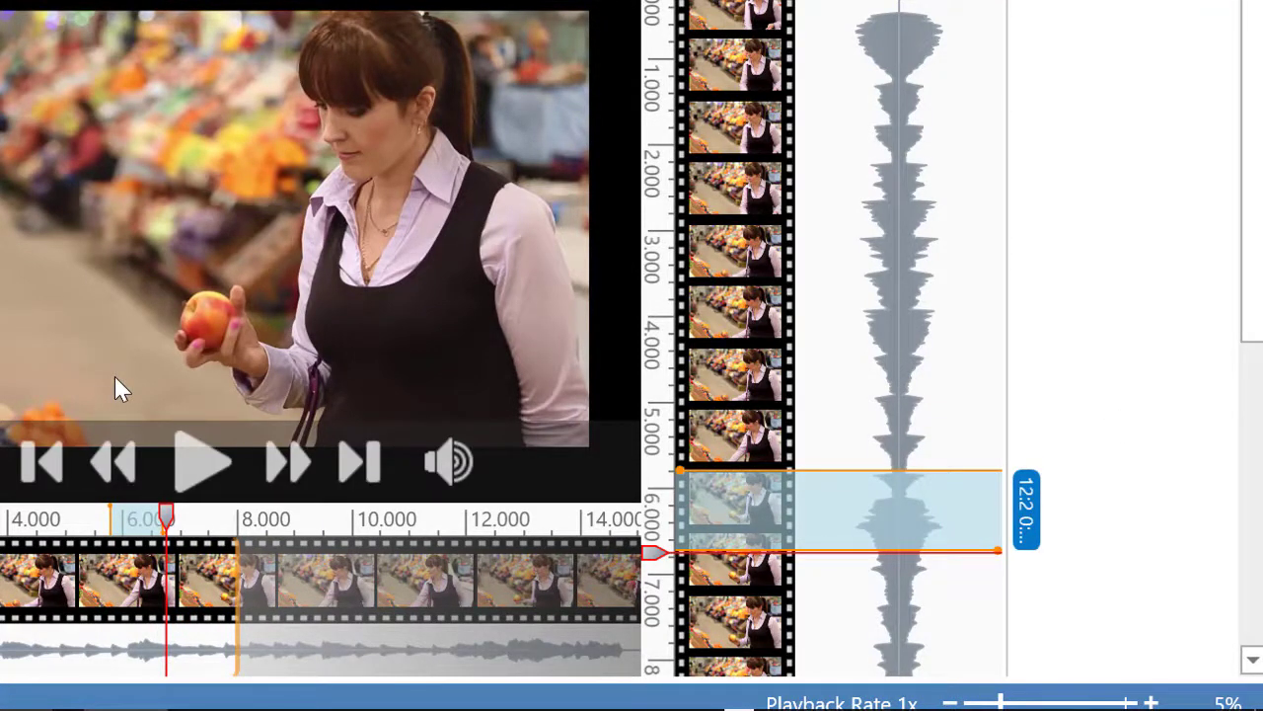
click(190, 474)
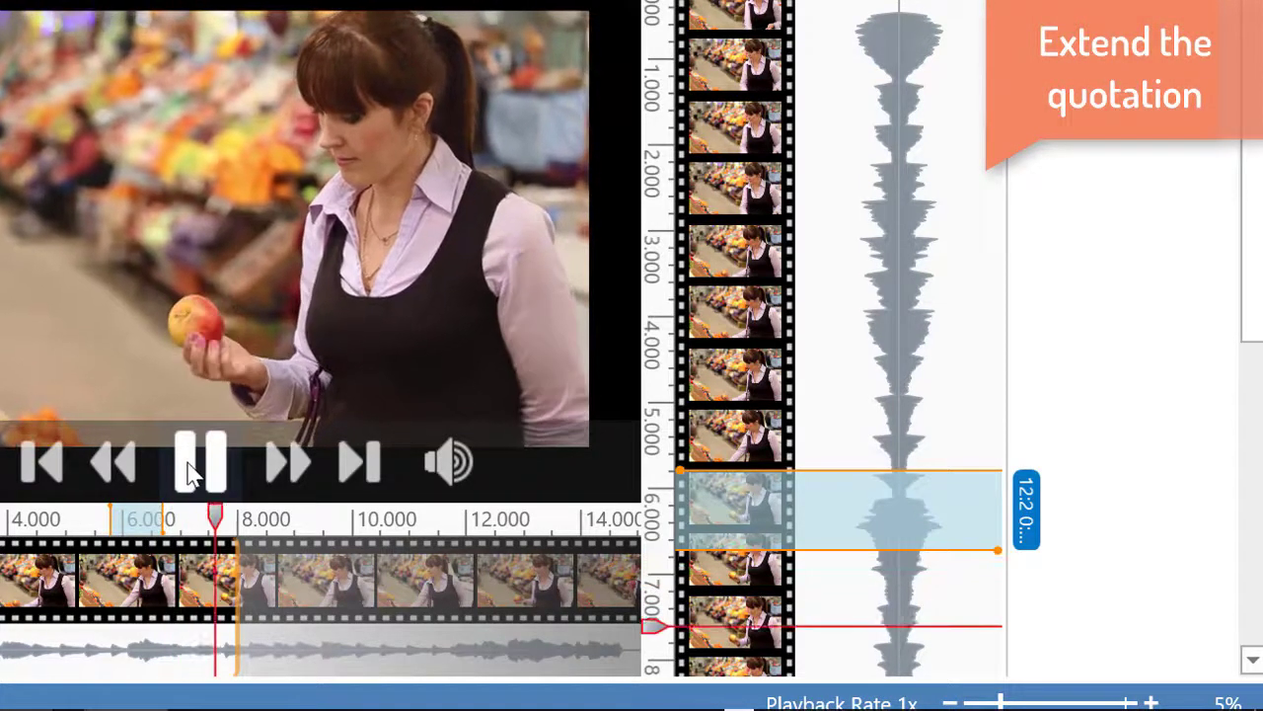
click(190, 474)
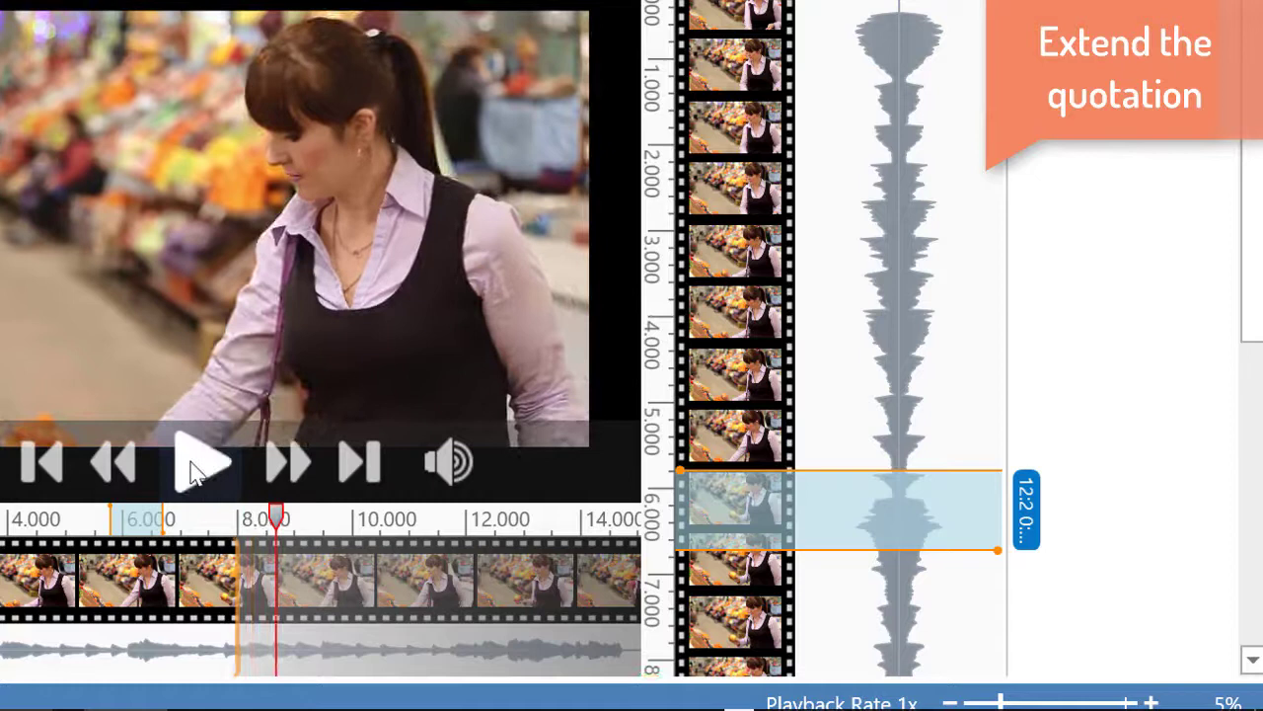
mouse_move(847, 510)
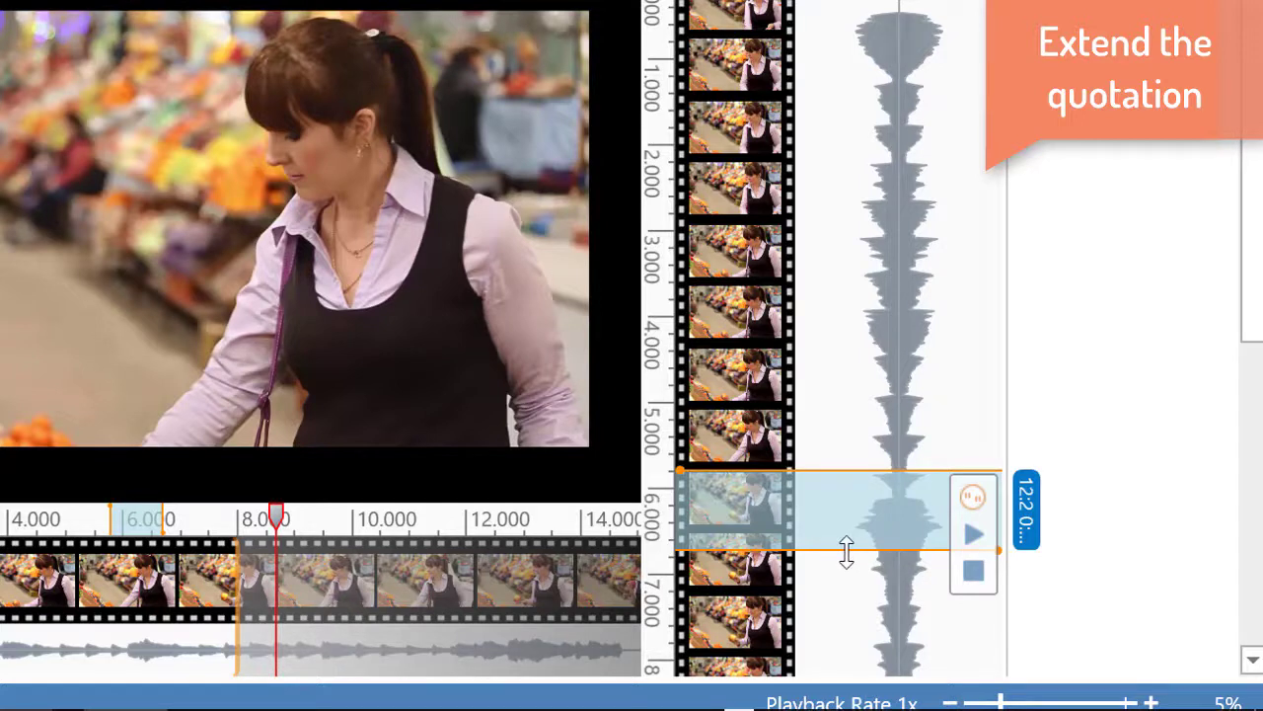
drag(846, 552, 859, 643)
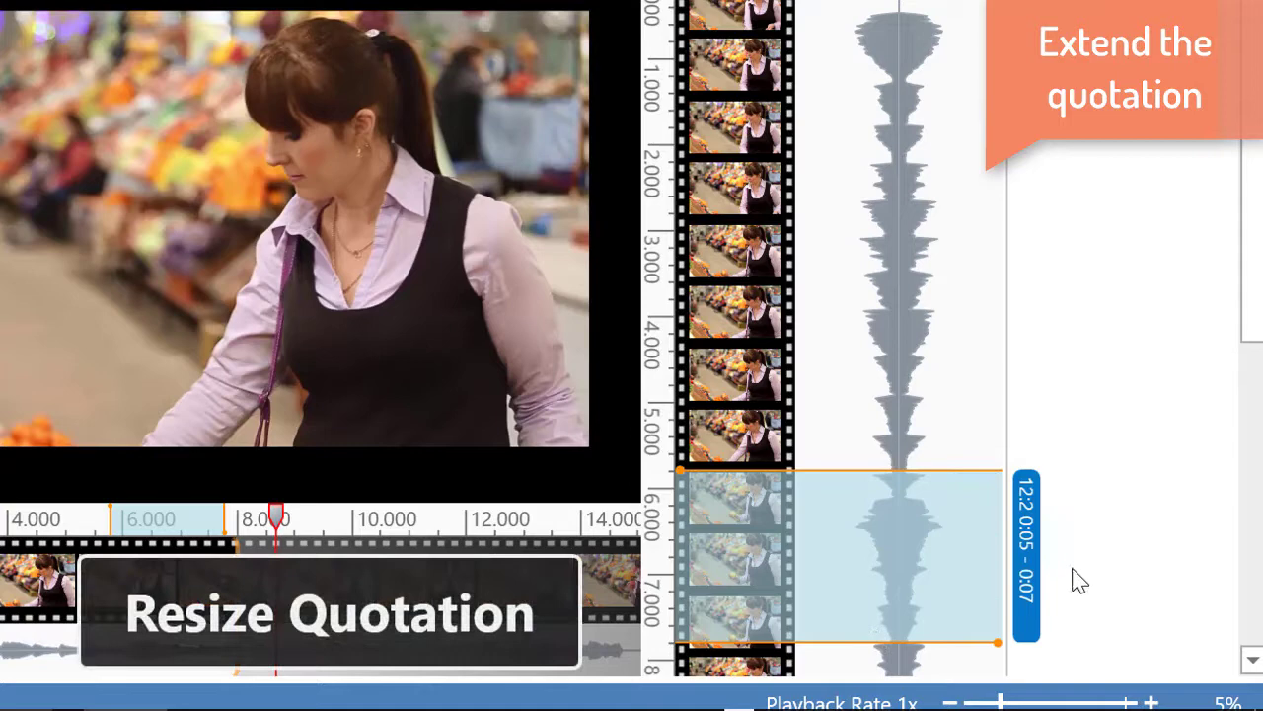
drag(1251, 327, 1234, 460)
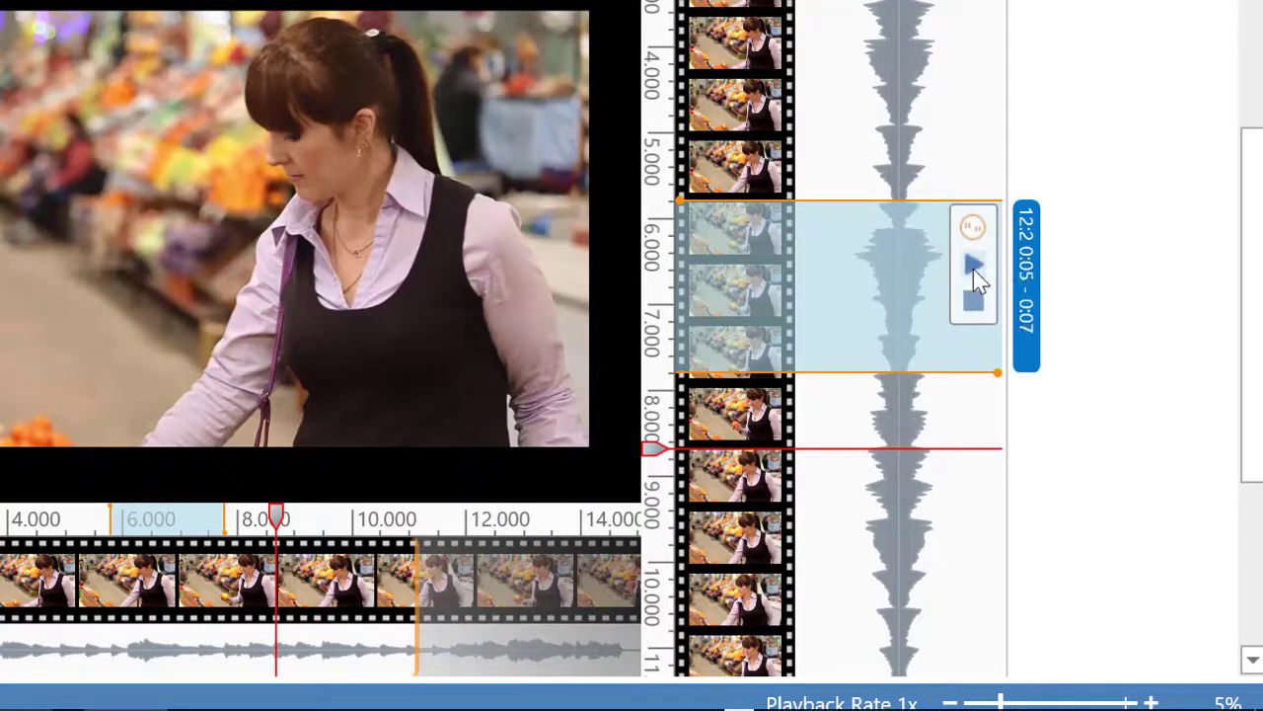
- Replay quotation 12:2, stretch its end to about 0:08, and play it again
click(973, 265)
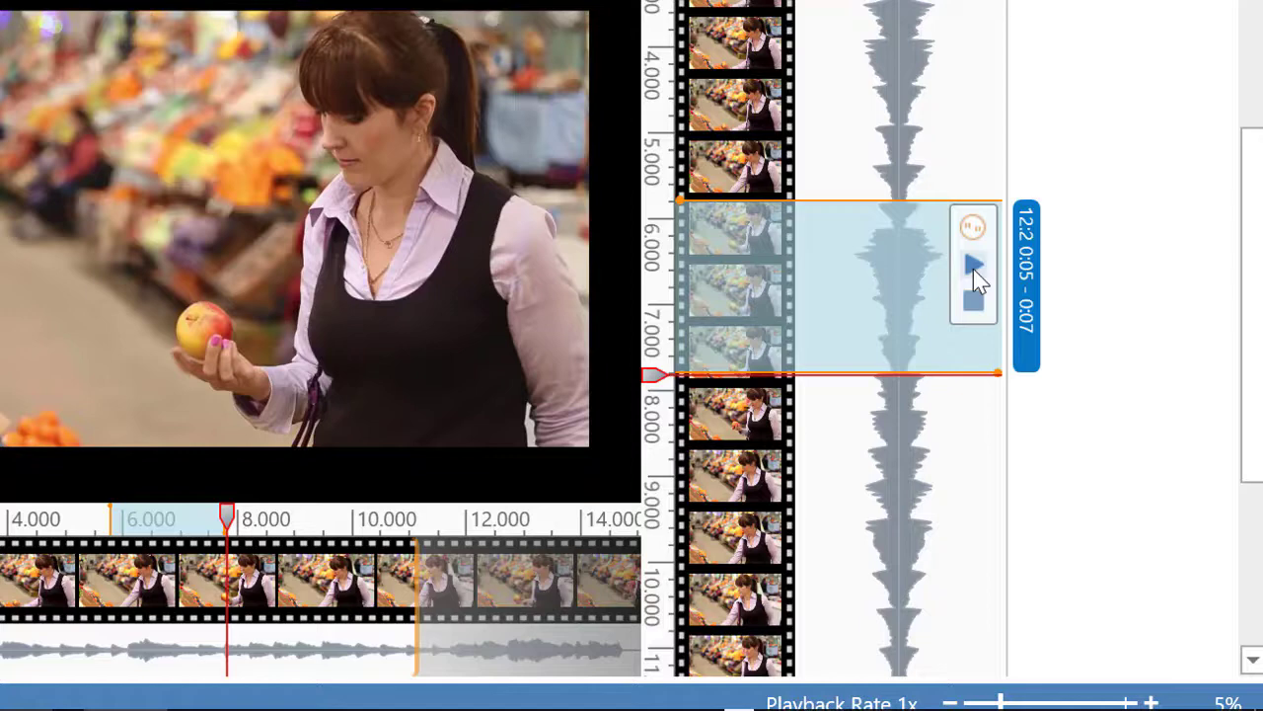
click(973, 269)
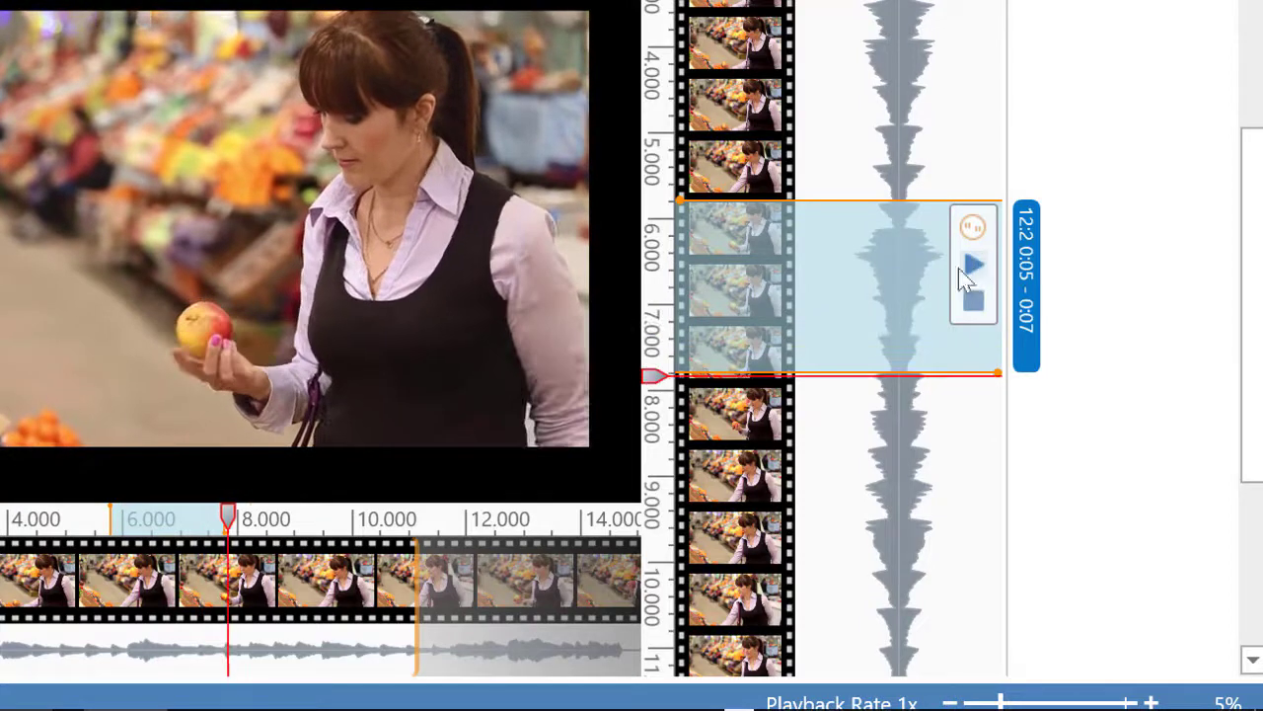
mouse_move(297, 296)
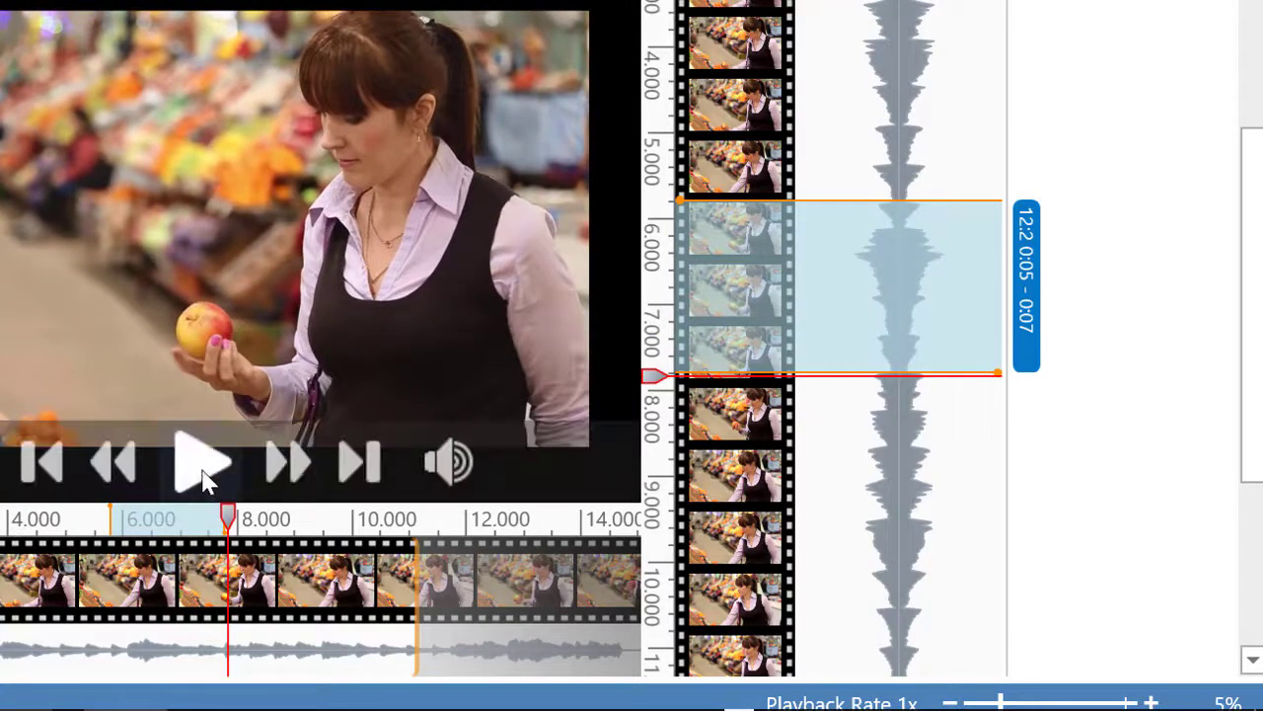
click(202, 479)
click(207, 479)
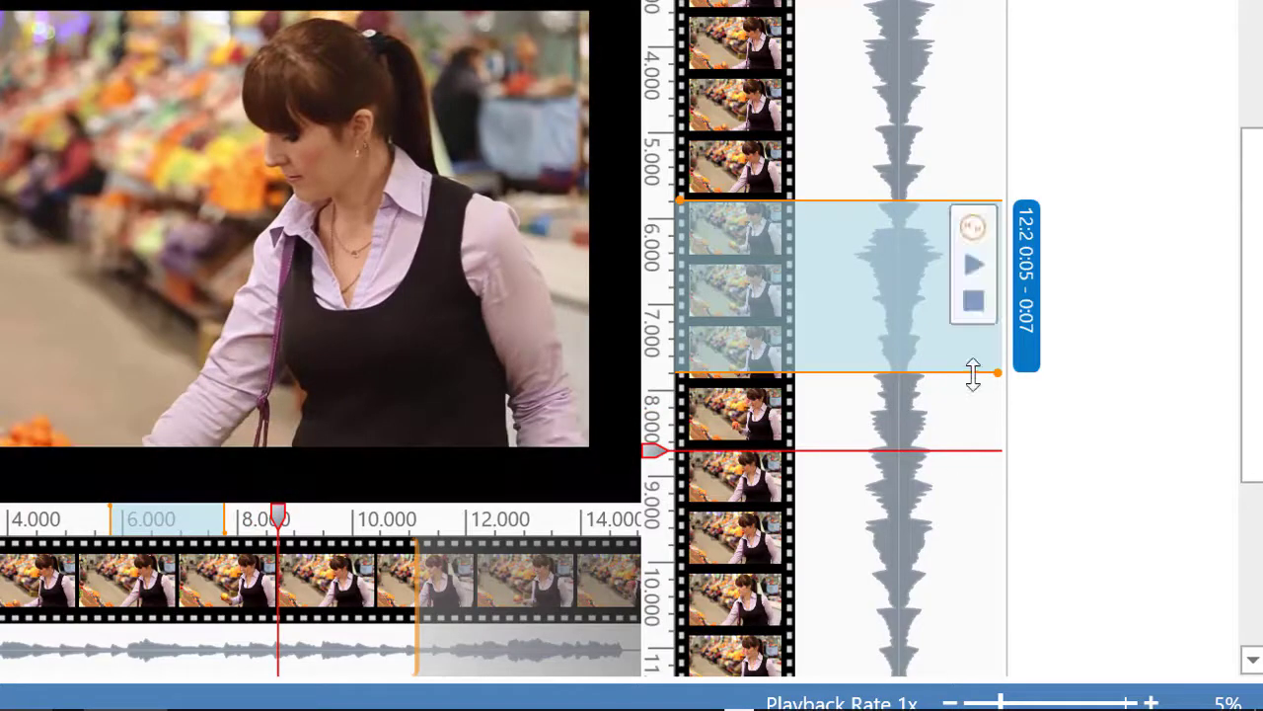
drag(971, 372, 972, 382)
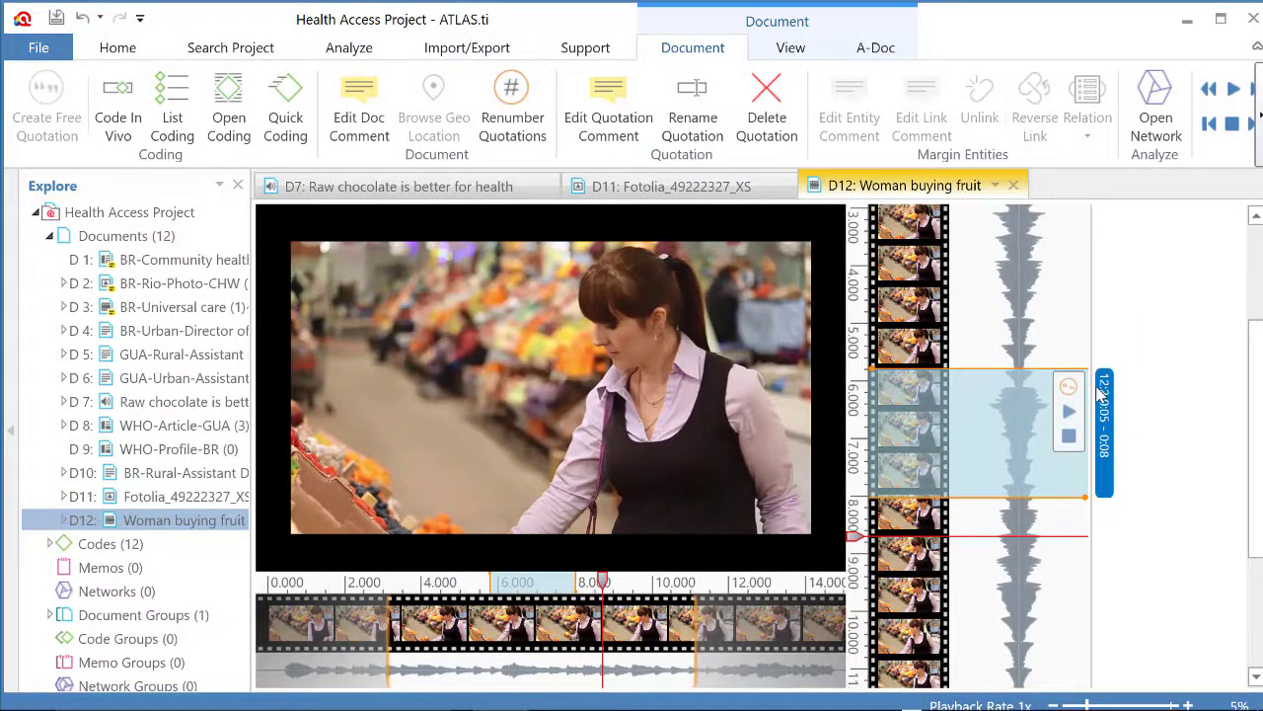
click(1104, 394)
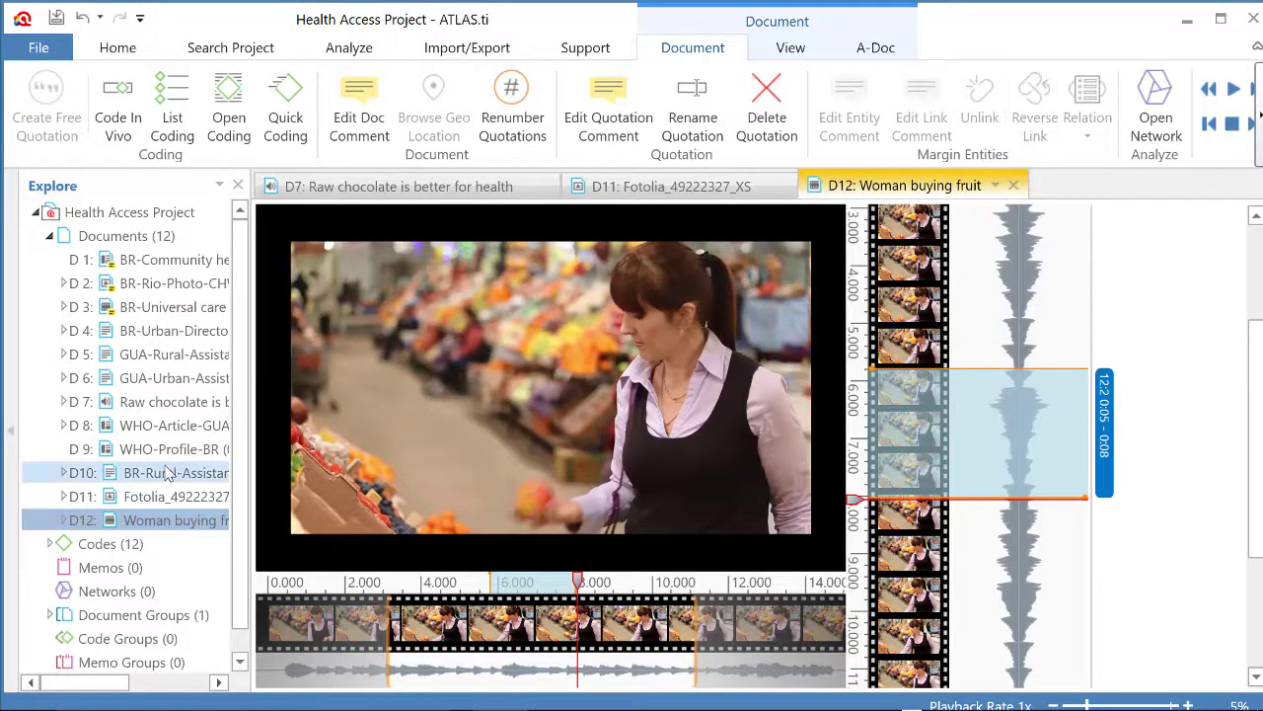
- Expand the project's twelve codes in Explore and bring up quotation 12:2's context menu
click(50, 544)
scroll(227, 533, down, 2)
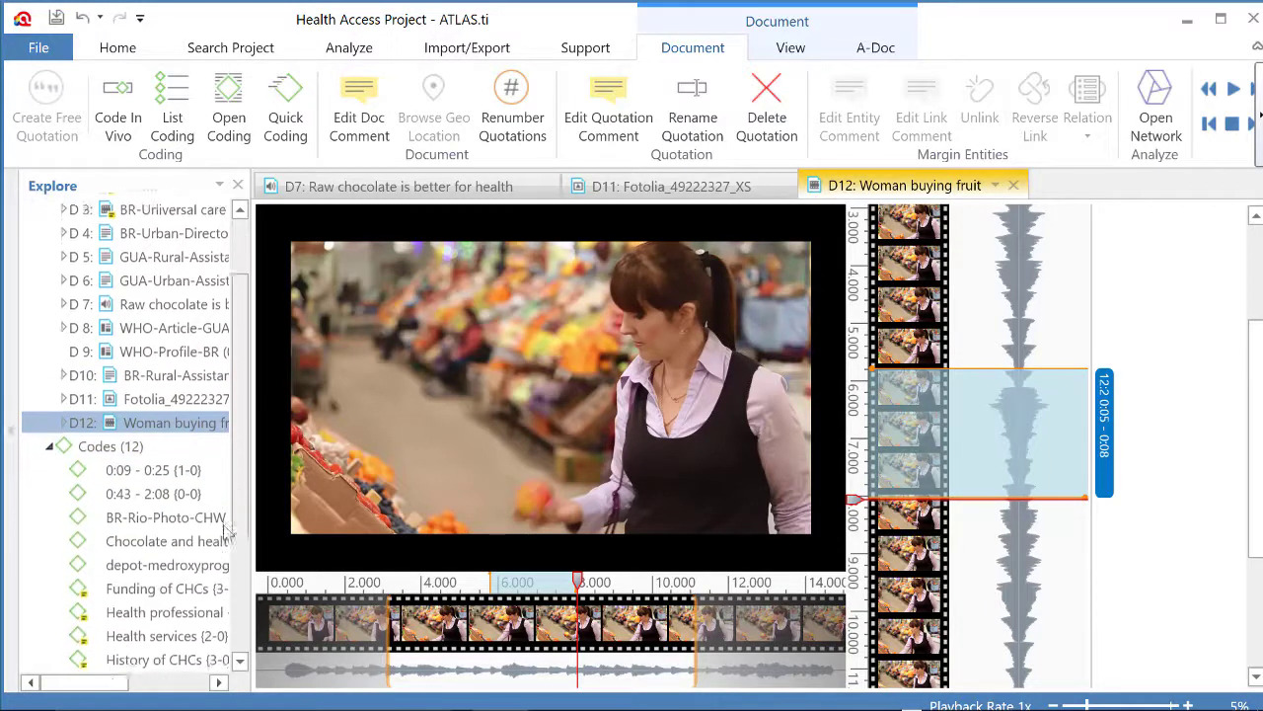
scroll(225, 543, down, 1)
scroll(218, 573, down, 2)
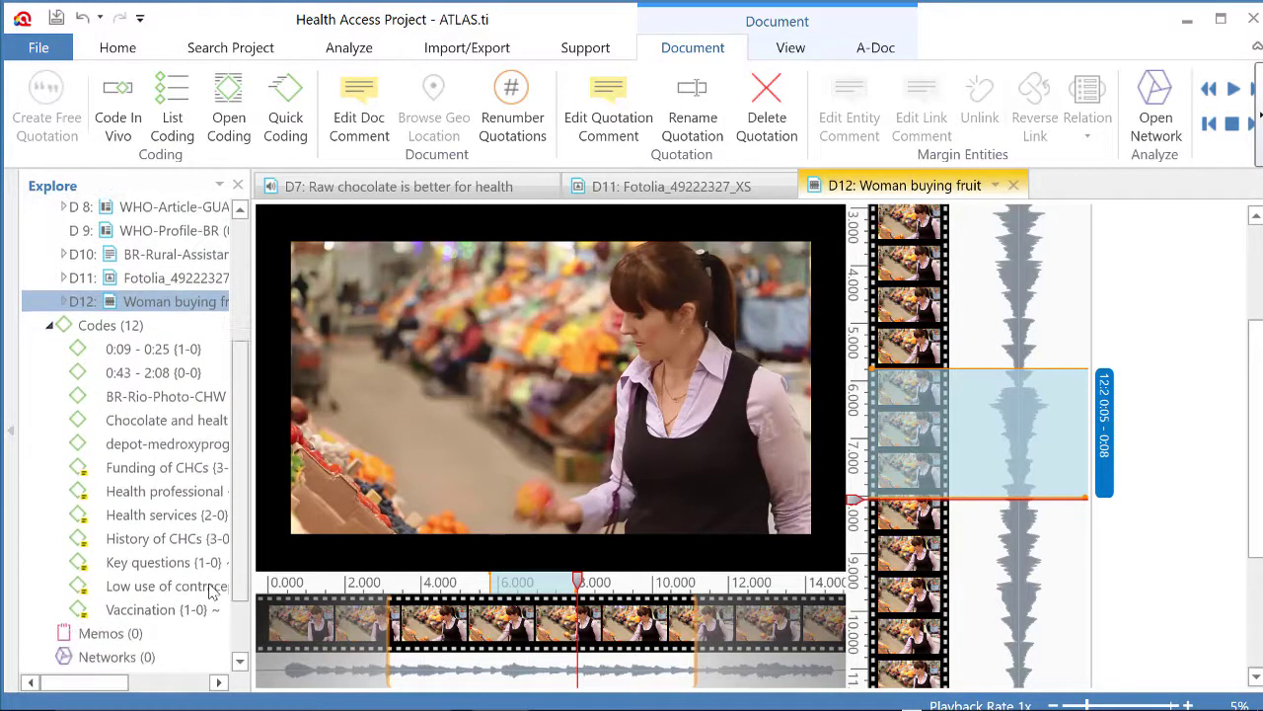
right_click(946, 434)
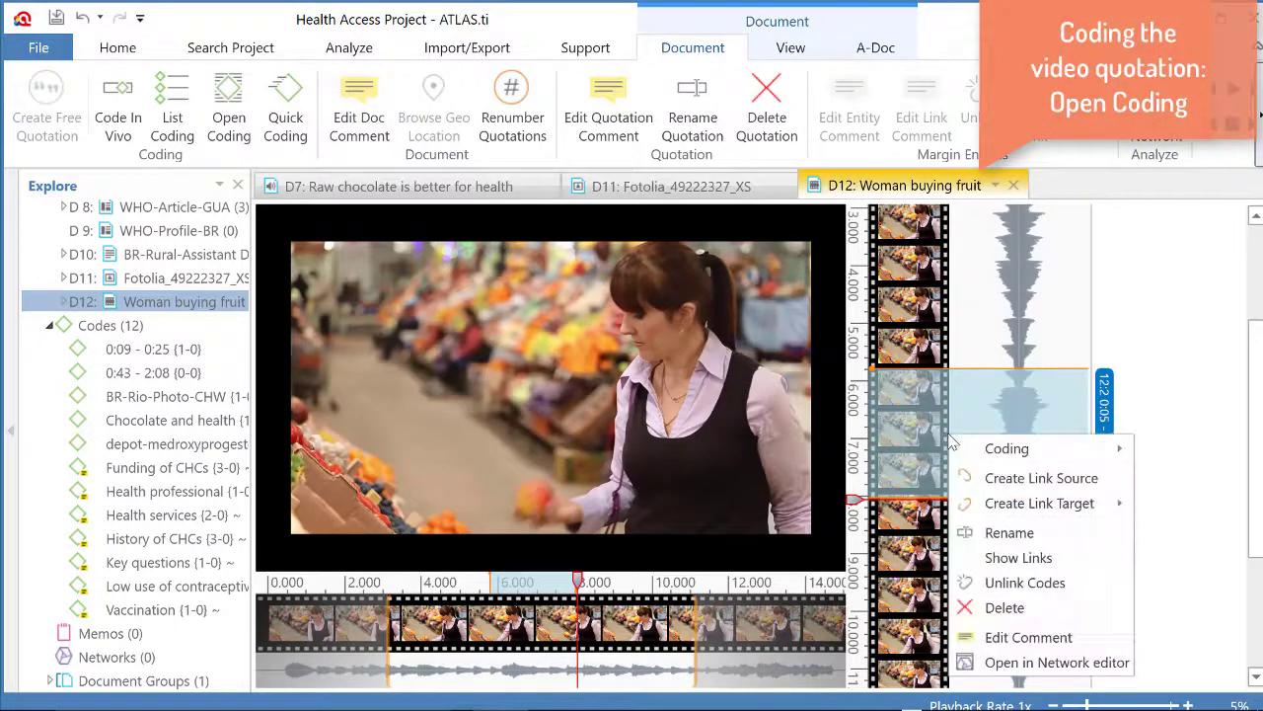
mouse_move(1007, 448)
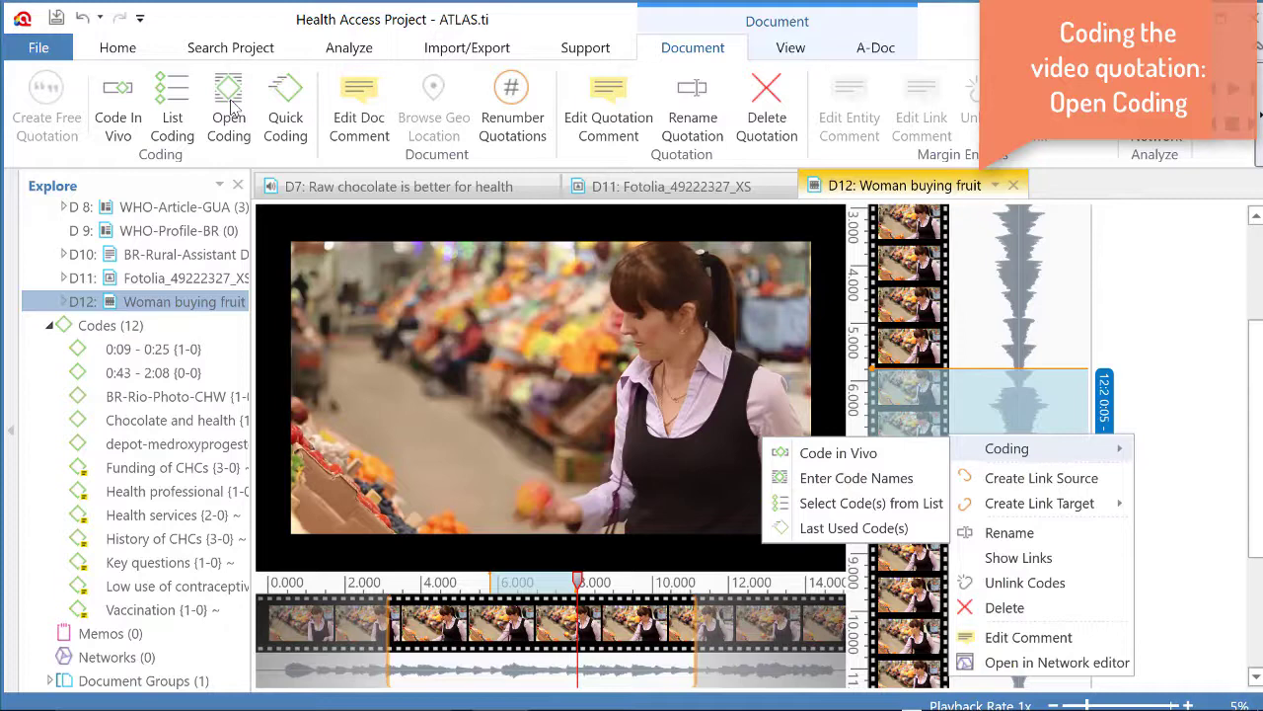
- Apply a new code 'Observing the fruit' to quotation 12:2 with Open Coding
click(231, 103)
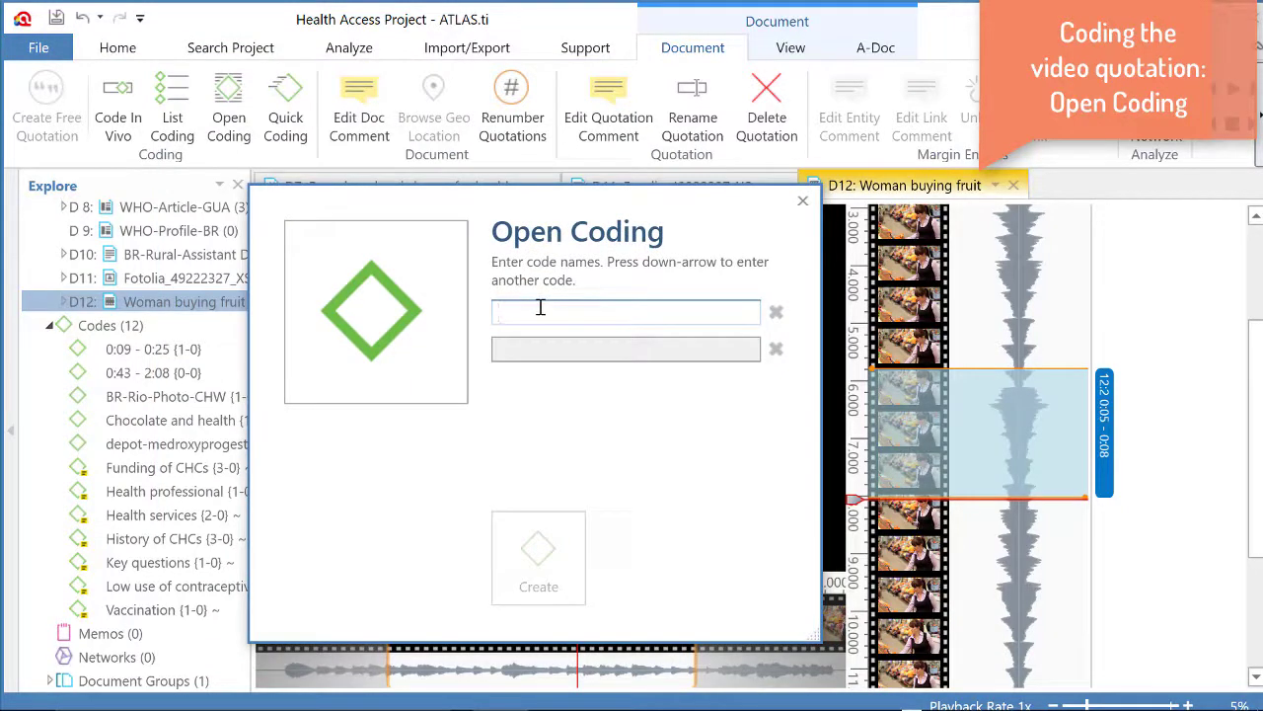
text(Os)
key(BackSpace)
key(BackSpace)
key(BackSpace)
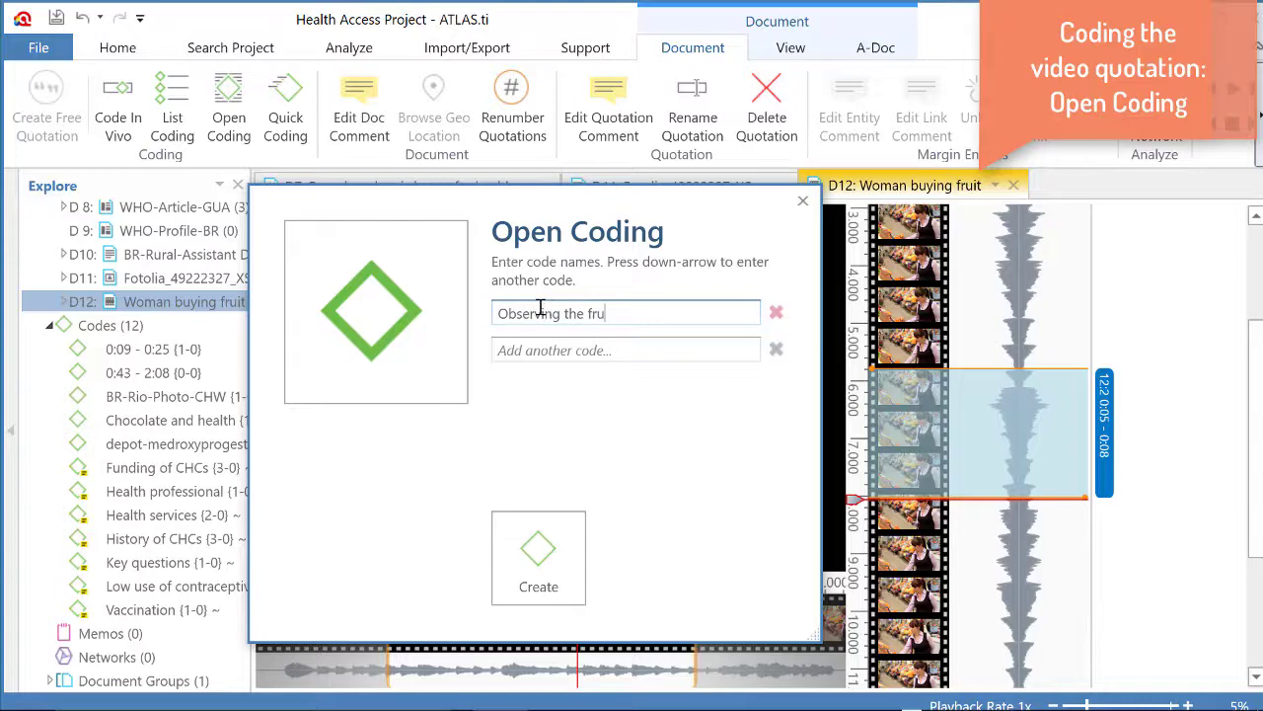
click(539, 533)
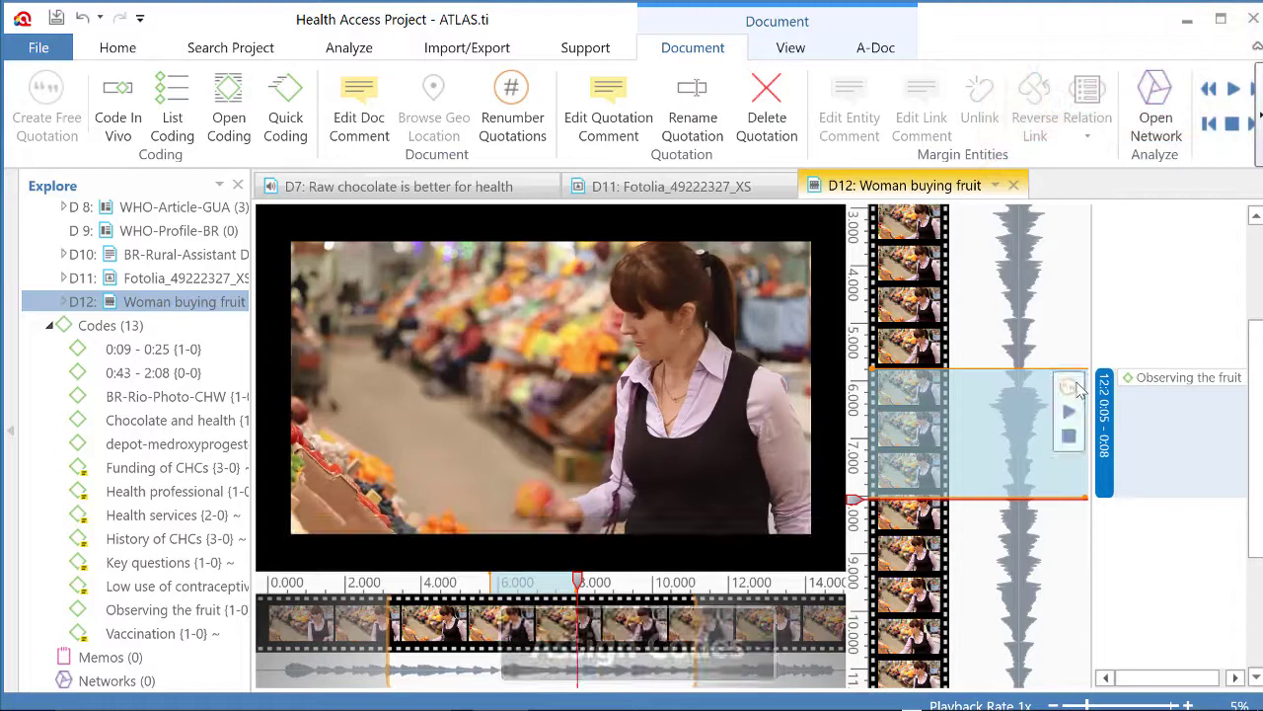
- Write and save the comment 'Define the code..' on the Observing the fruit code
right_click(1194, 377)
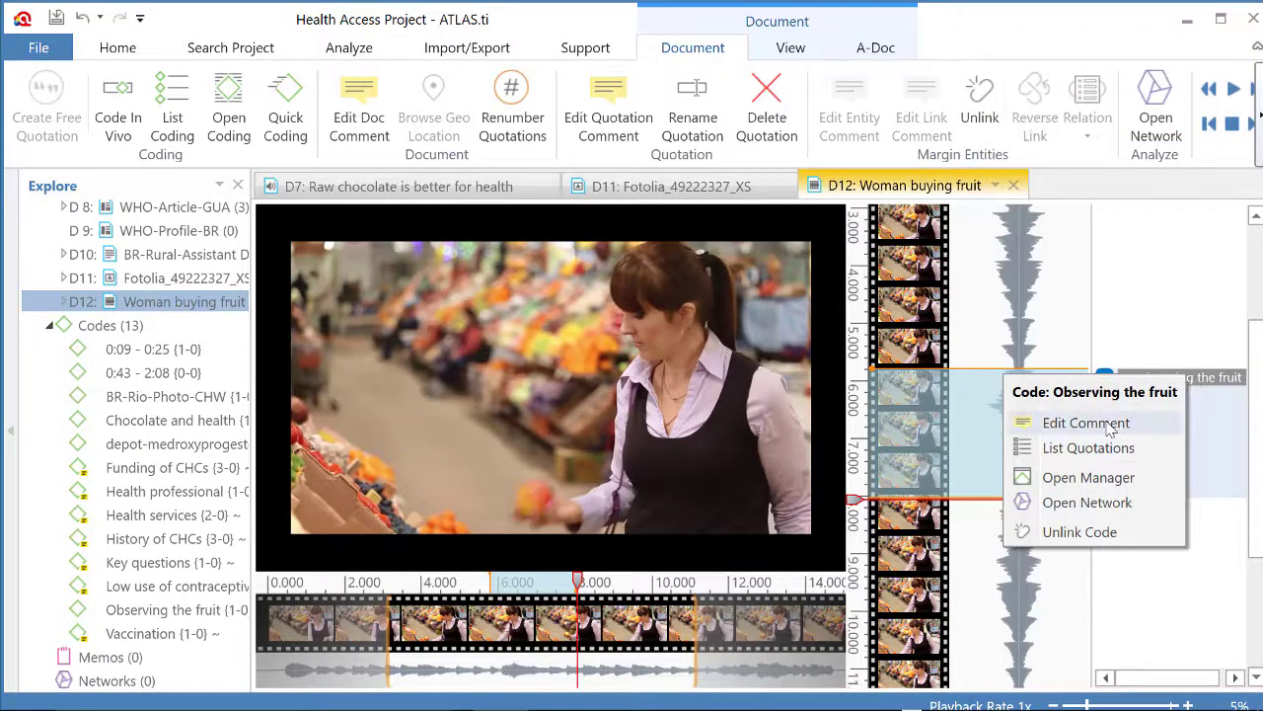
click(1109, 427)
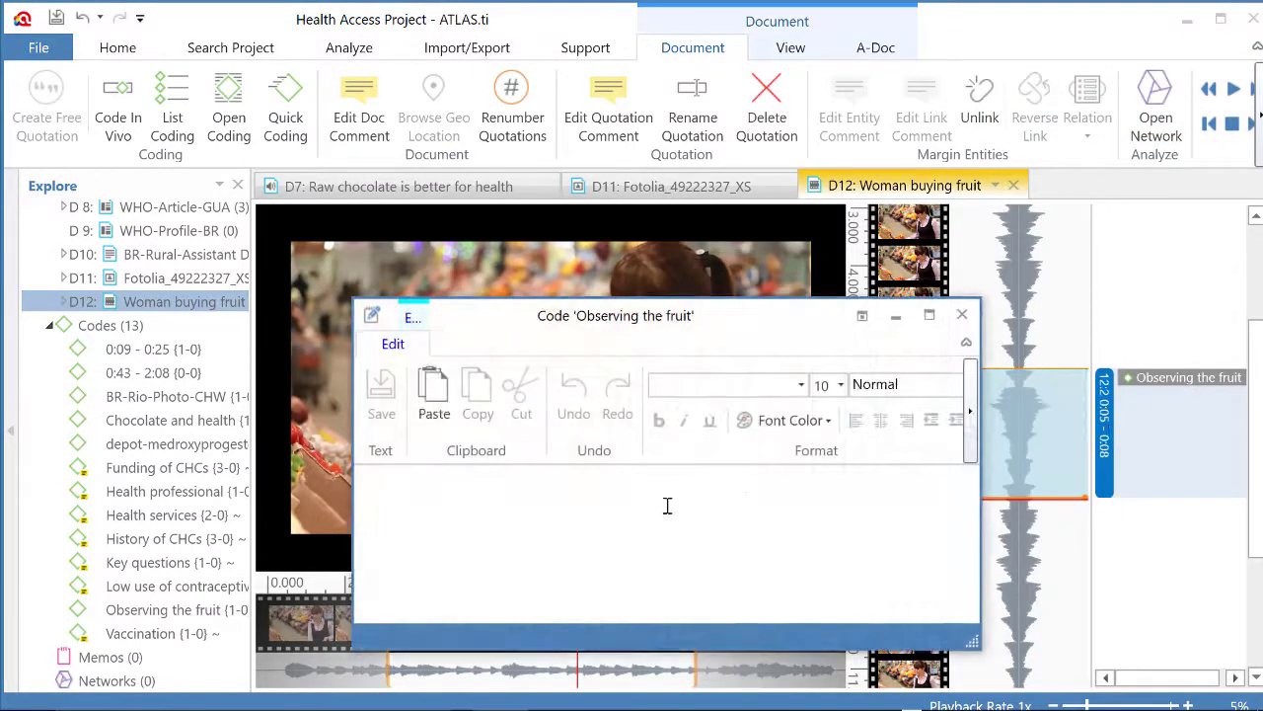
text(Define the code....)
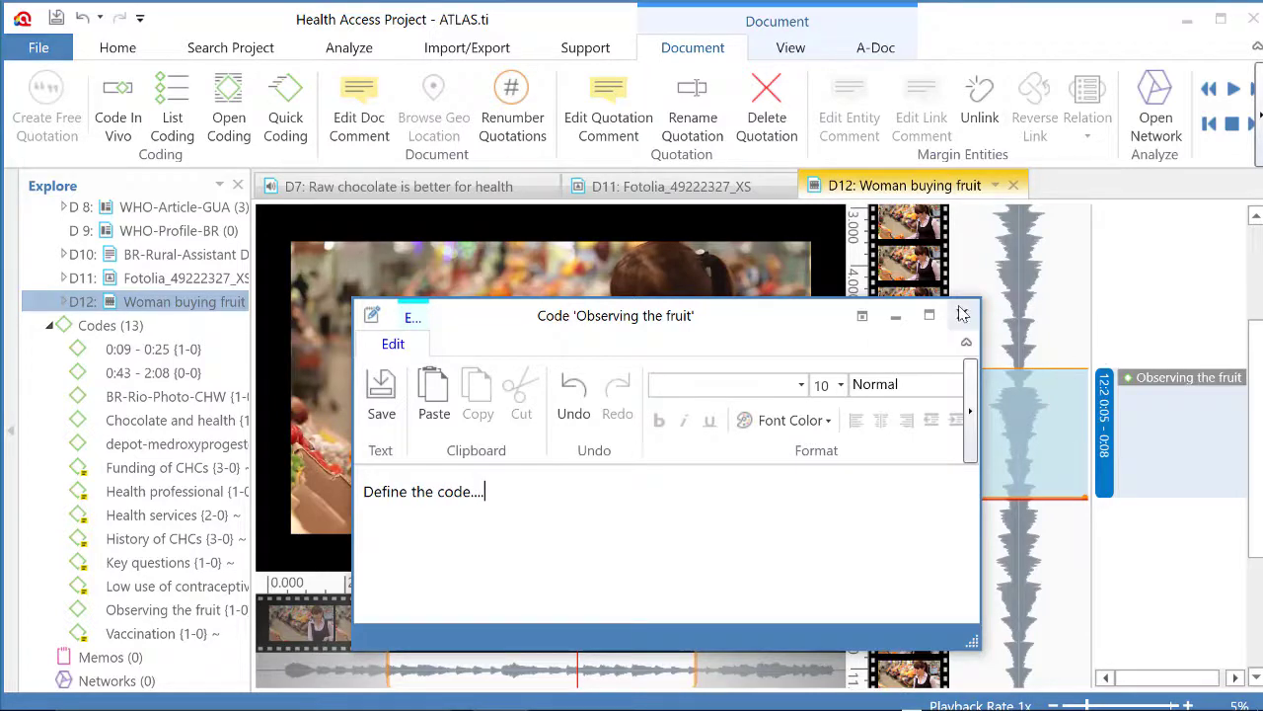
click(962, 314)
click(638, 441)
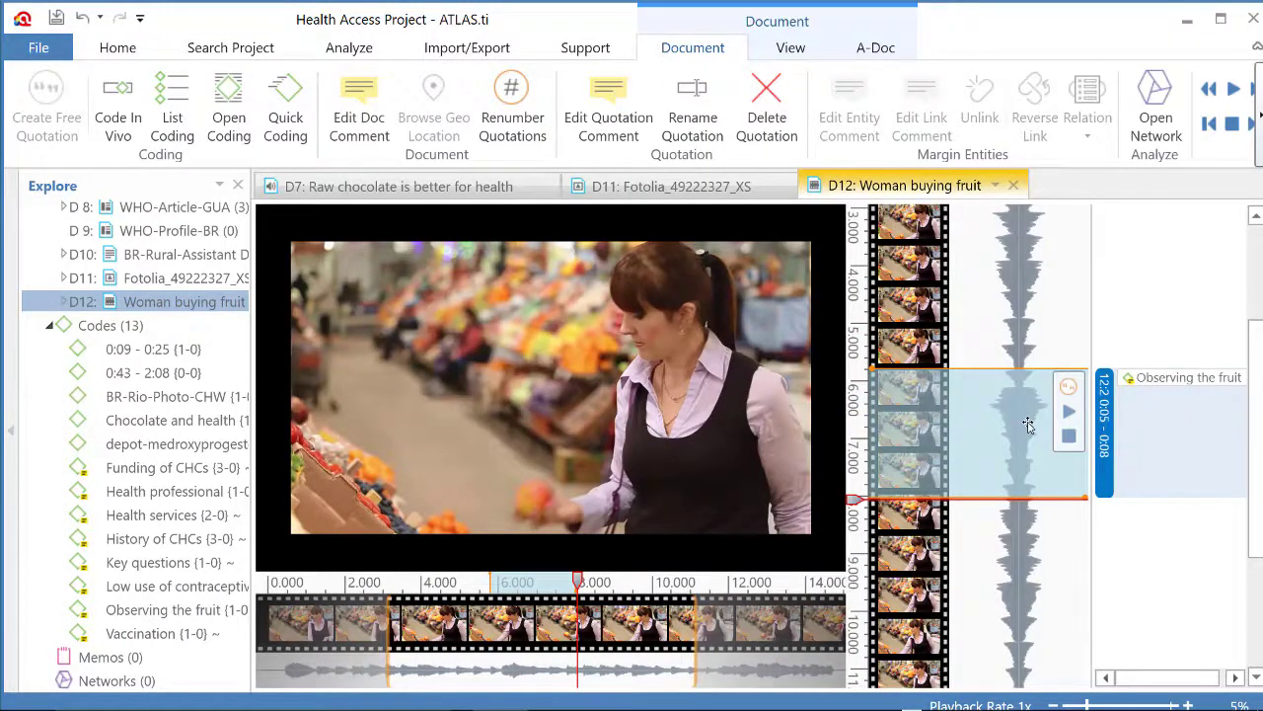
- Save a comment on quotation 12:2 asking whether she does or does not like the fruit
right_click(1029, 424)
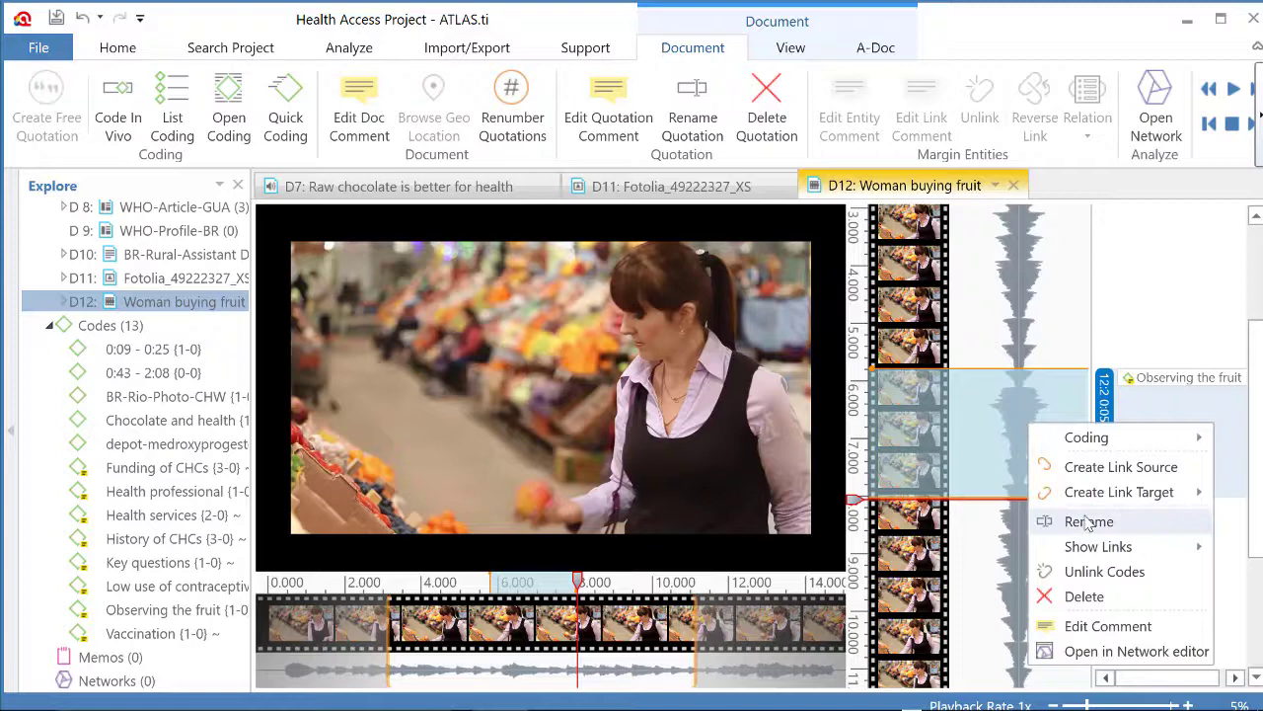
click(1101, 628)
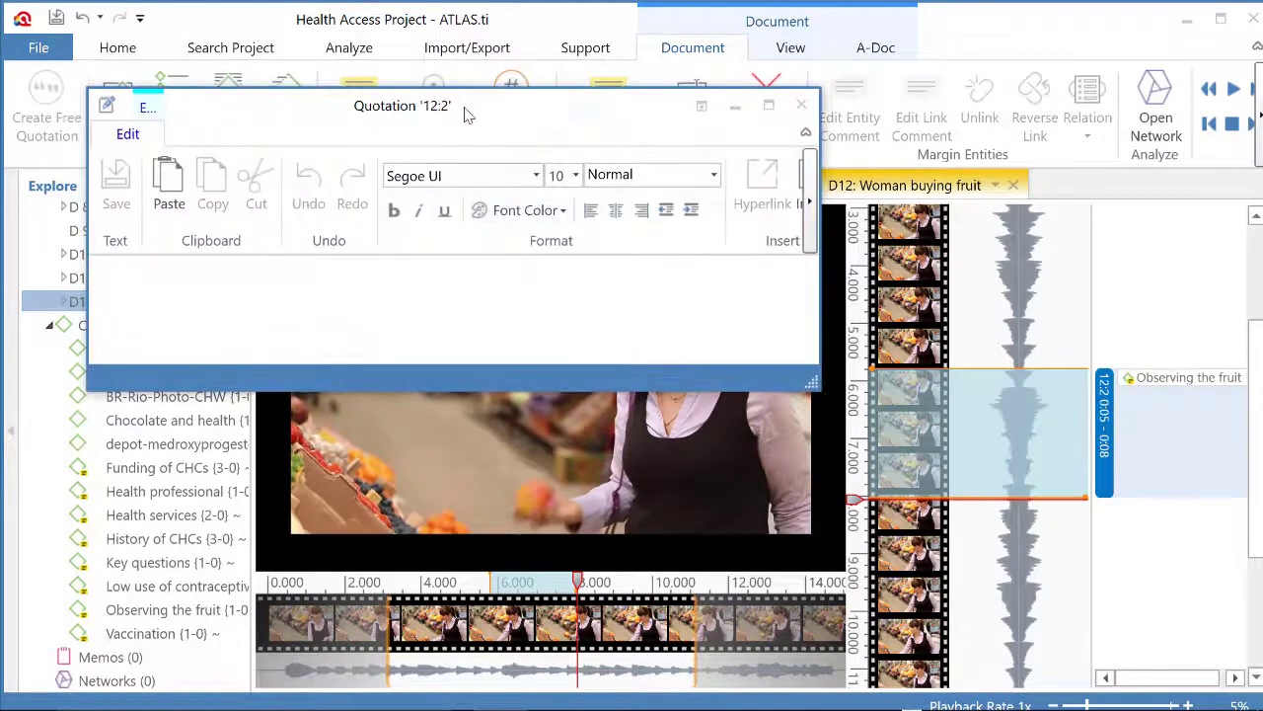
drag(465, 112, 715, 88)
click(474, 279)
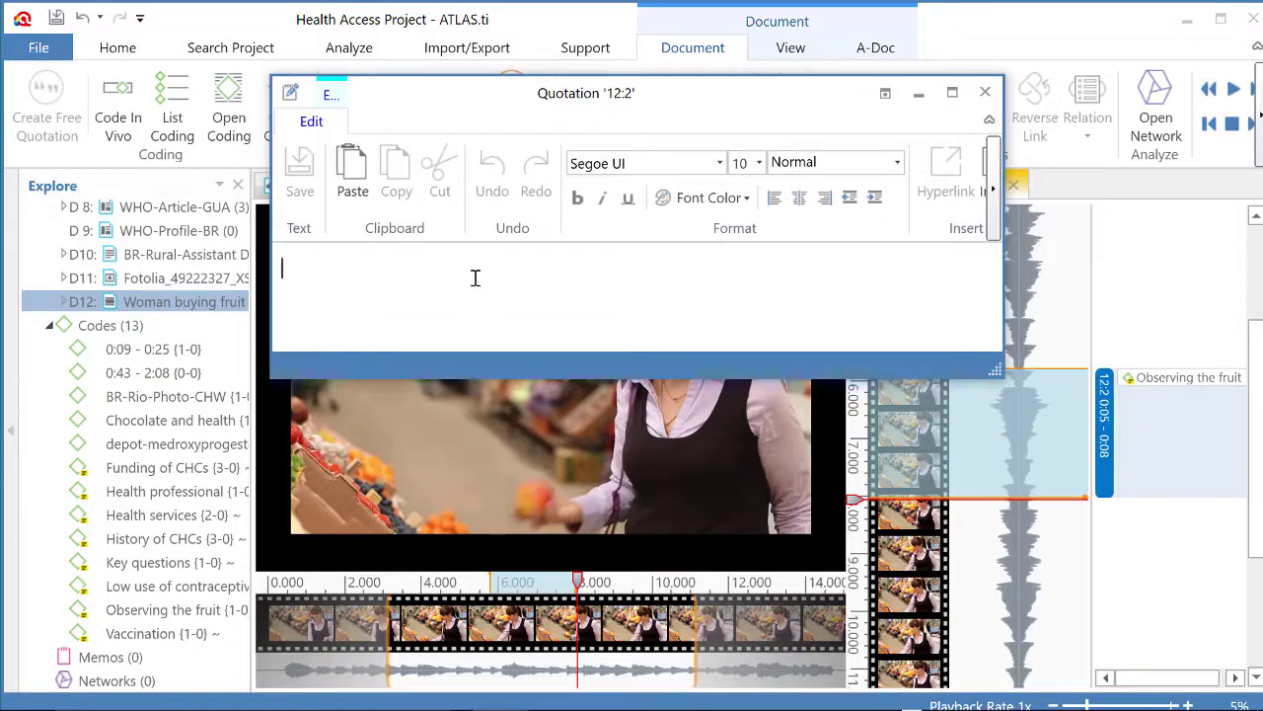
text(You will)
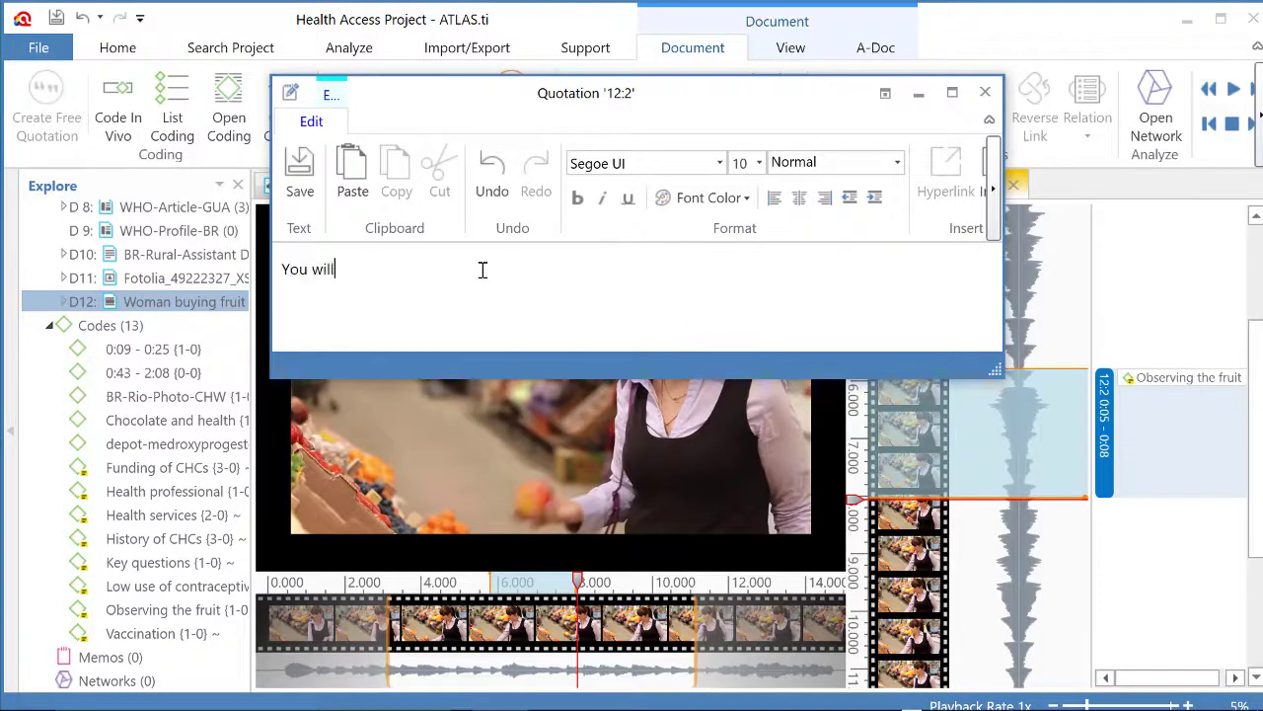
text( reflect upon what you o)
text(bser)
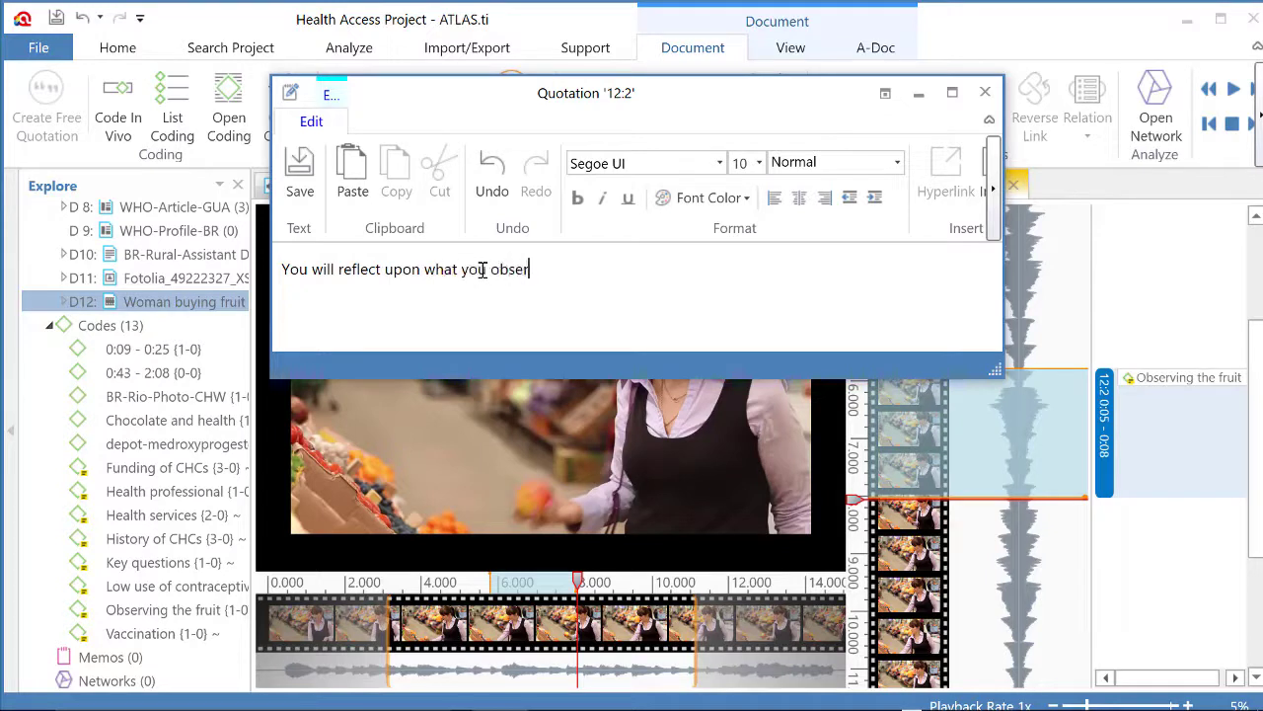
text(video)
text( quotation: Does or doe)
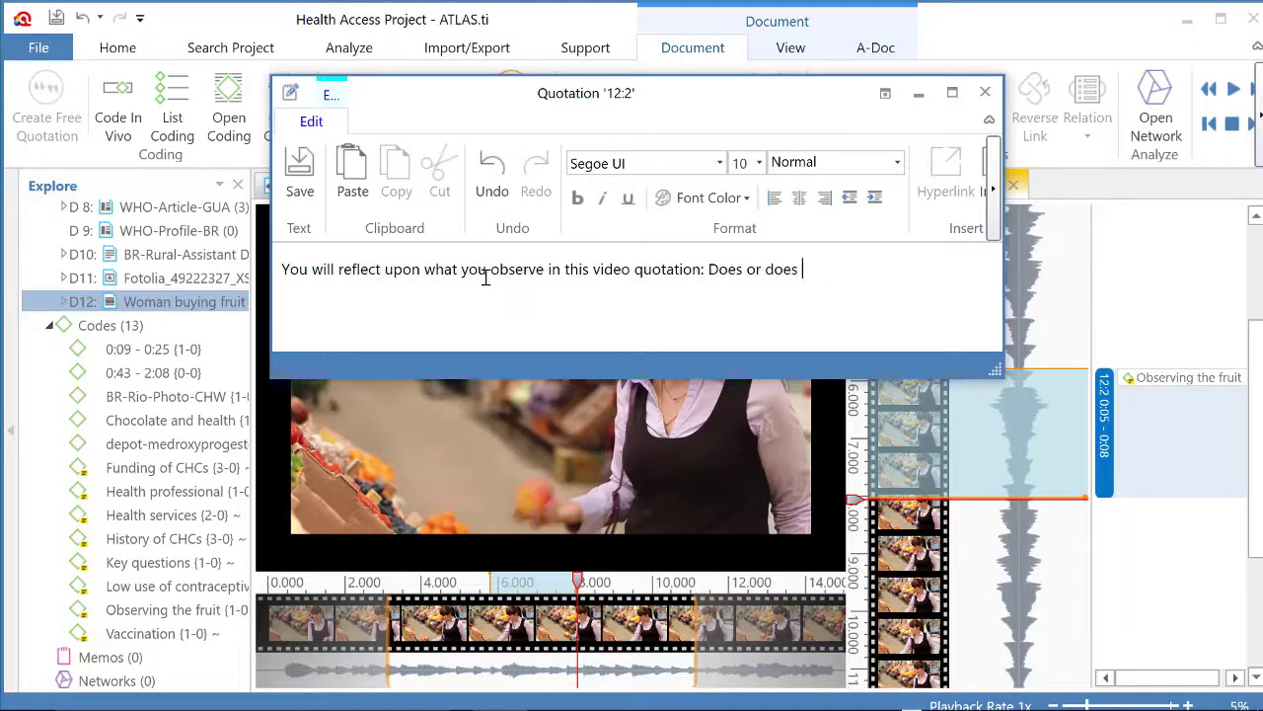
text(she not l)
text(ike thei fruit?)
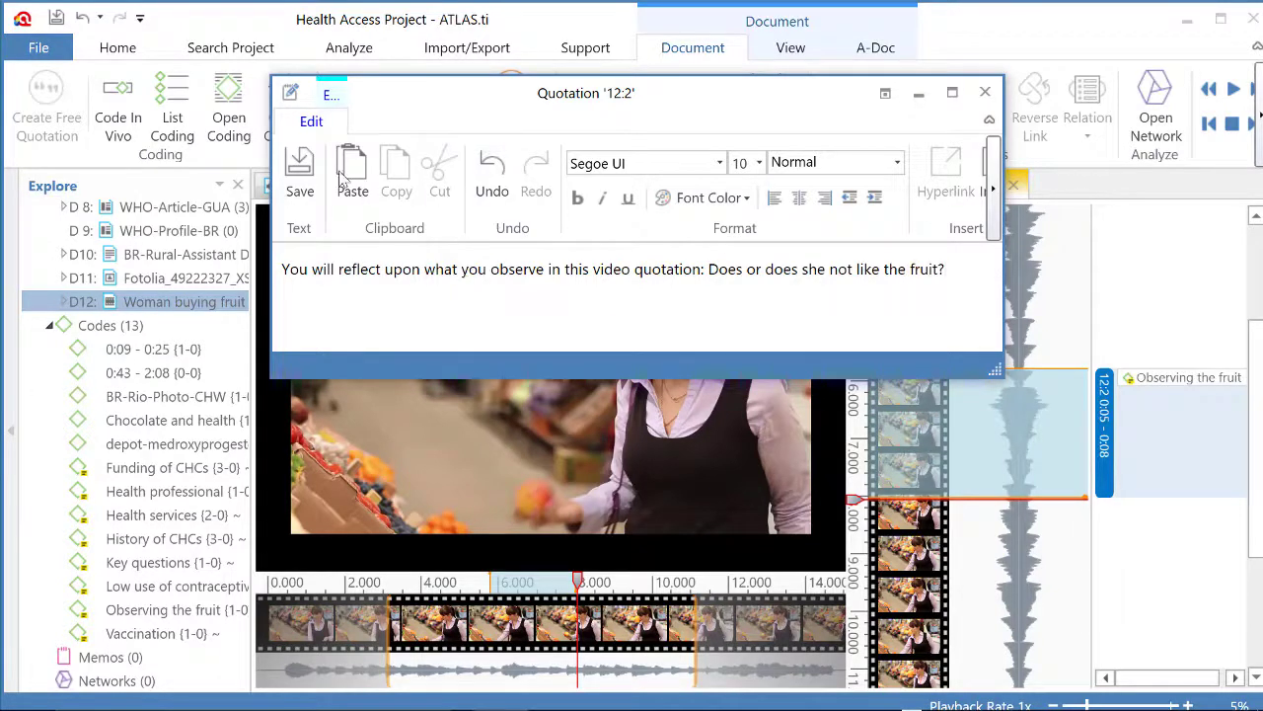
click(308, 168)
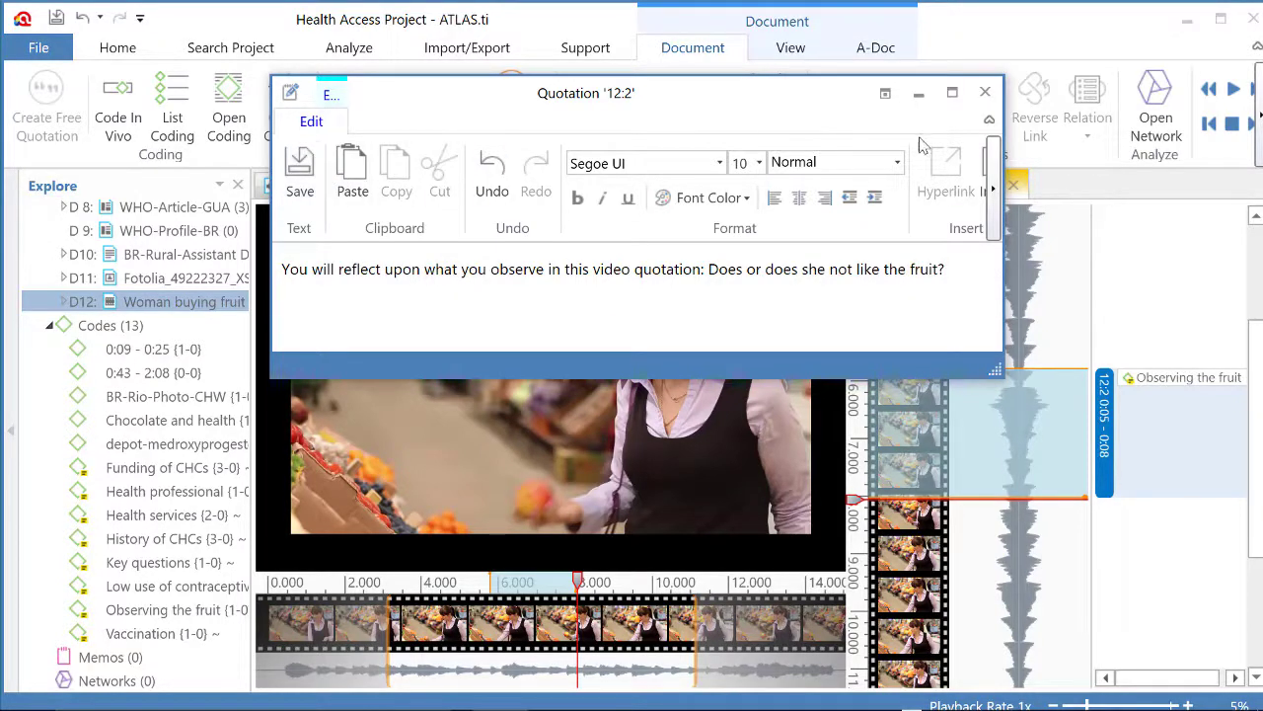
click(985, 94)
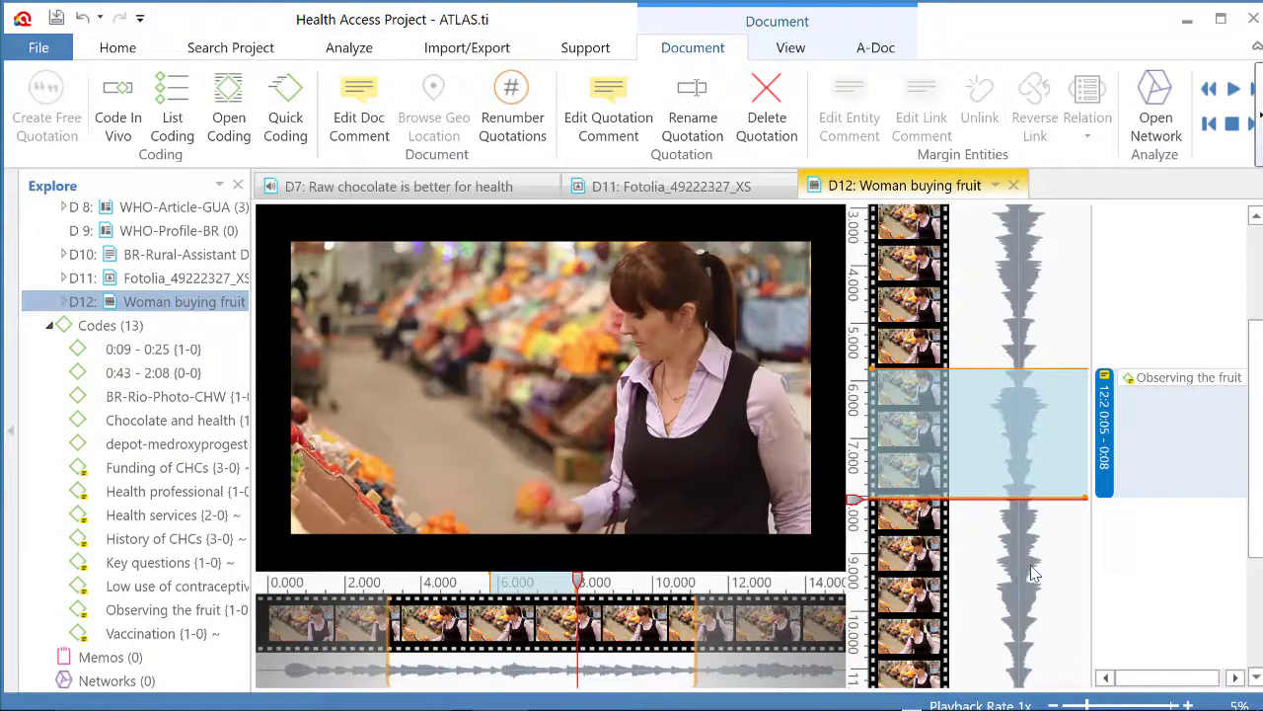
- Play D12 in slow motion, pause near 10 seconds, then set the playback rate to 0.89x
click(1257, 117)
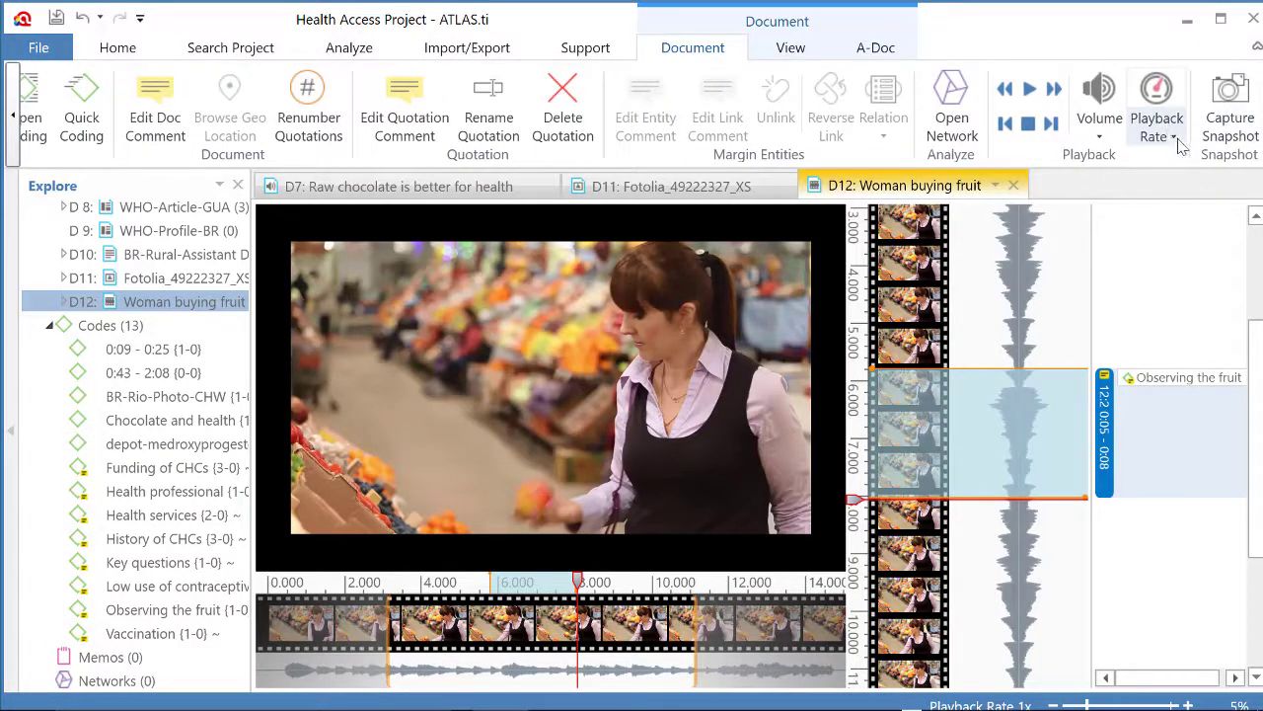
click(1179, 143)
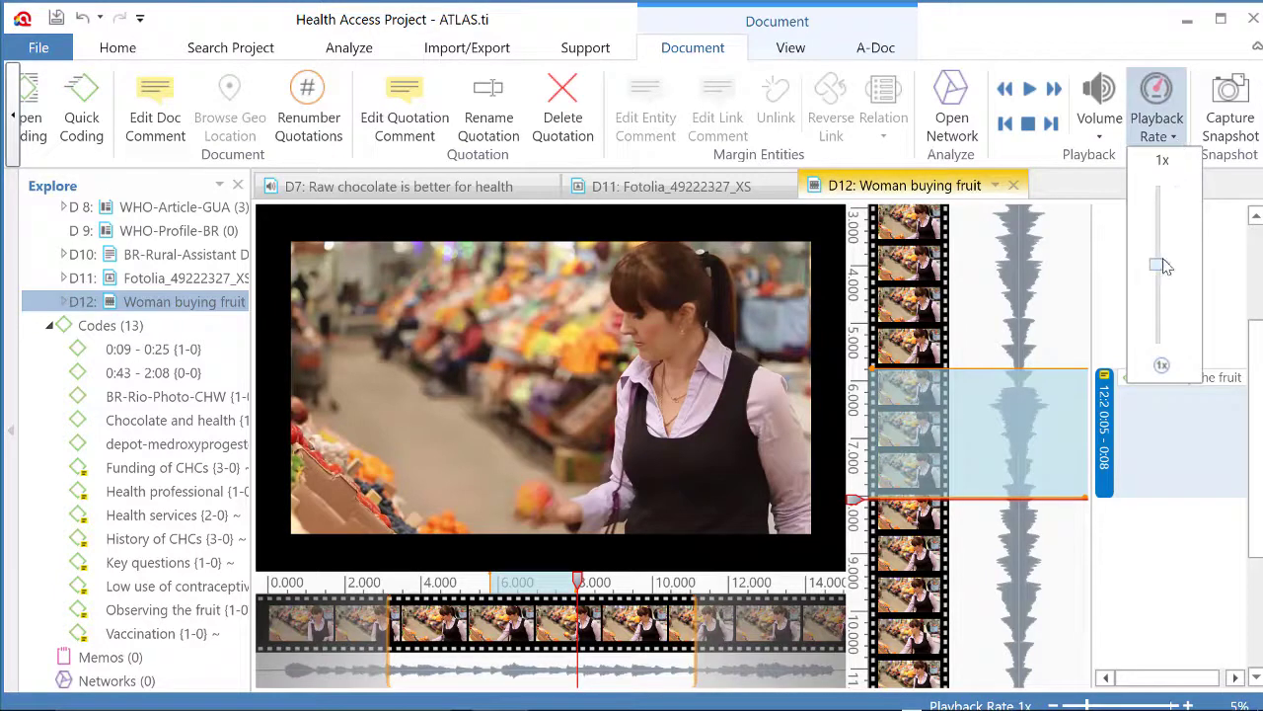
mouse_move(1164, 267)
mouse_down()
mouse_move(1166, 320)
mouse_move(1159, 188)
mouse_move(1158, 333)
mouse_up()
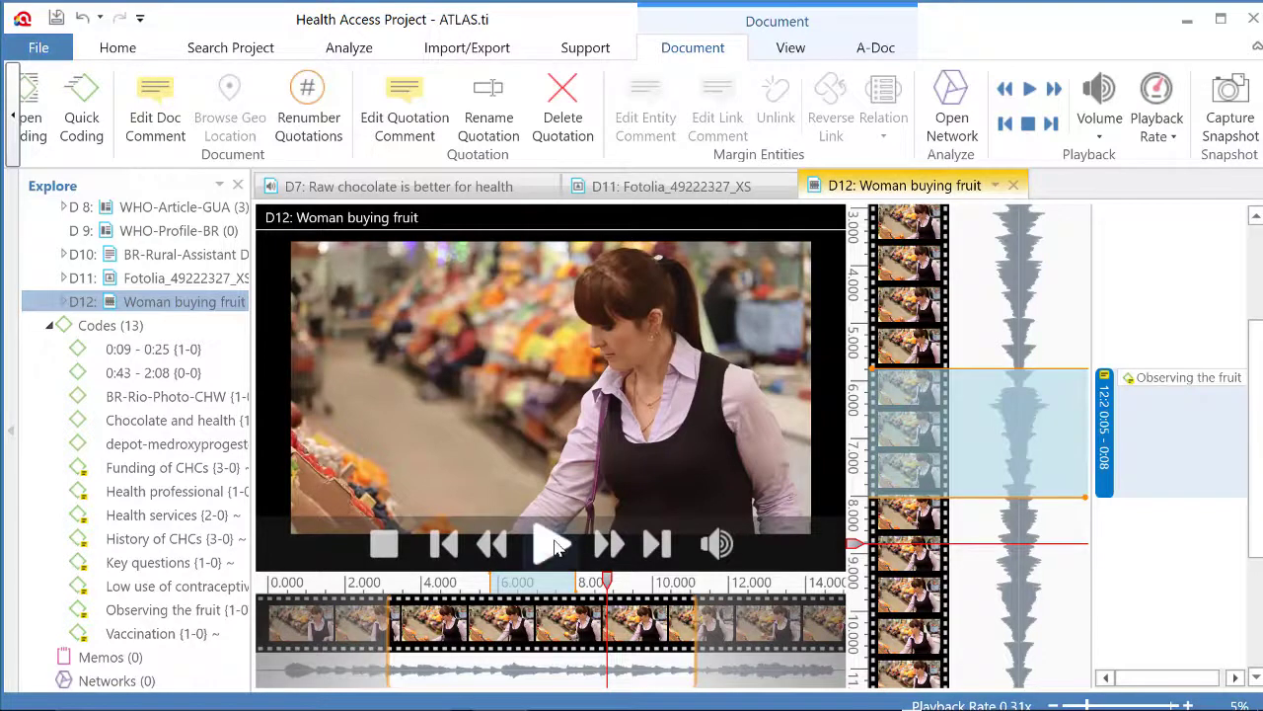
click(554, 549)
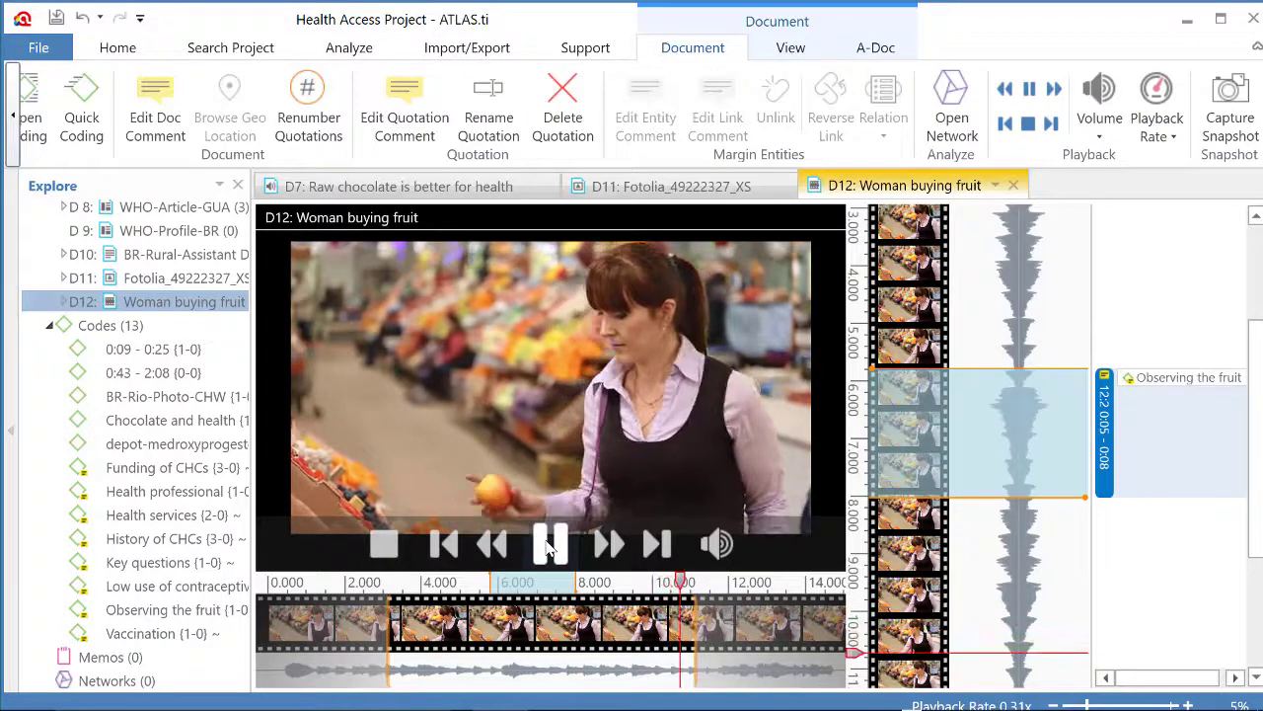
click(549, 546)
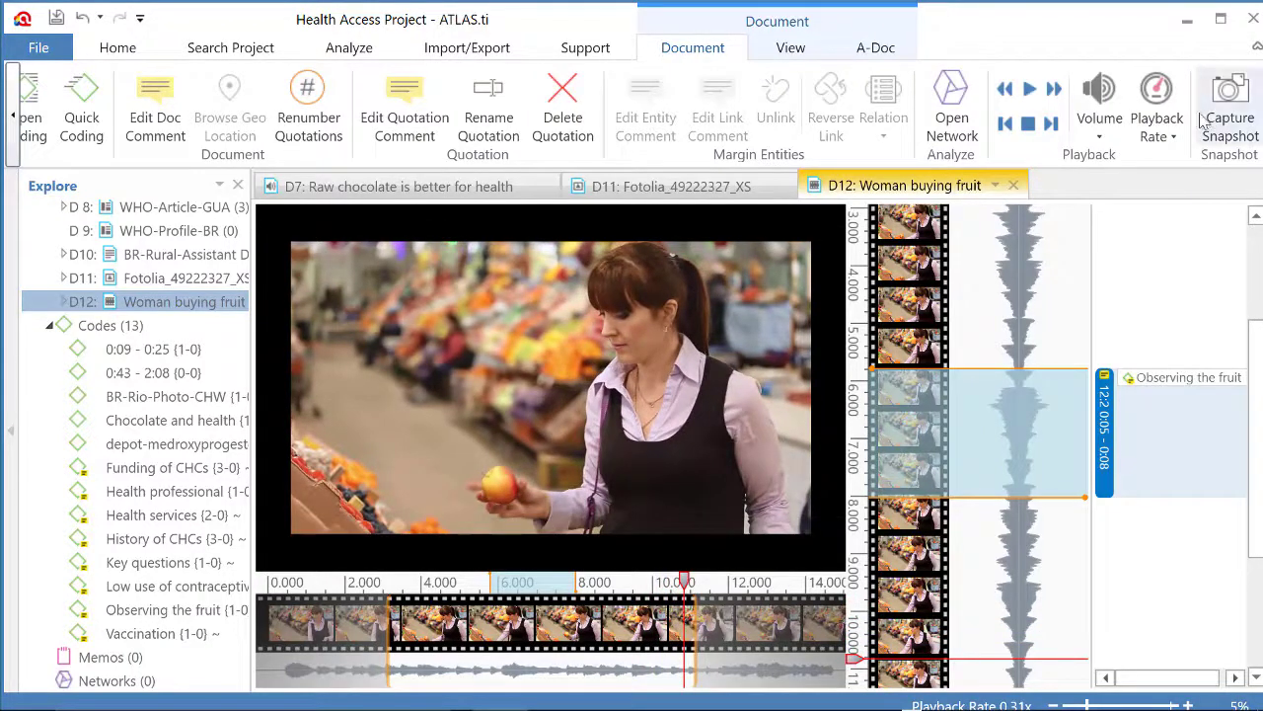
click(1164, 133)
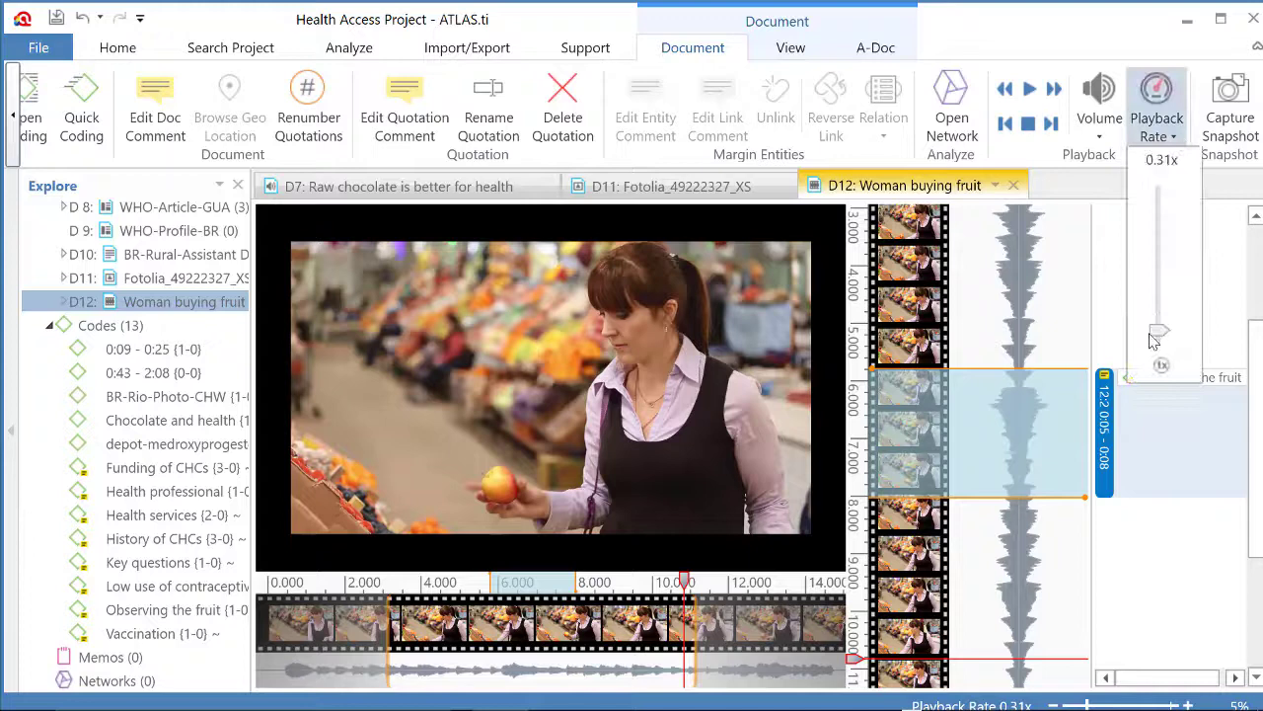
drag(1156, 333, 1159, 260)
- Reset playback to 1x and capture the current frame as snapshot document D14
click(1137, 558)
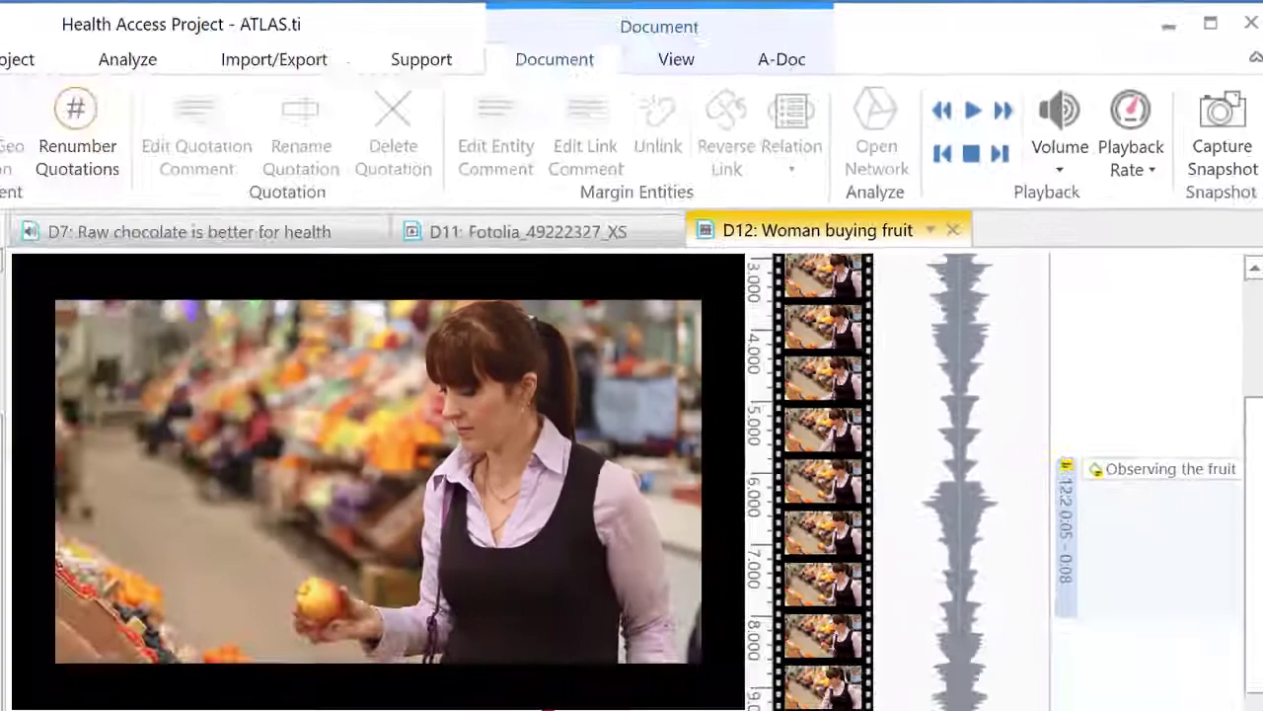
double_click(157, 325)
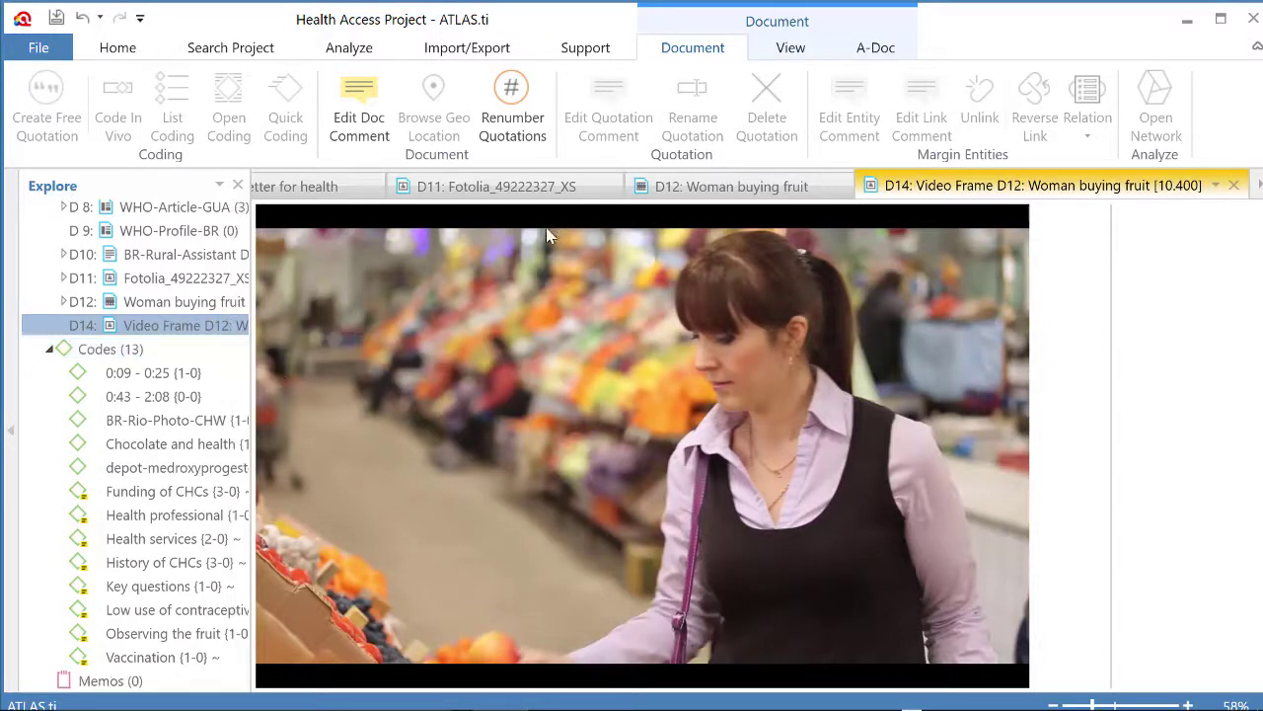
- Quote three rectangles on snapshot D14 (stalls, fruit crate, aisle), then widen the margin
drag(522, 257, 914, 414)
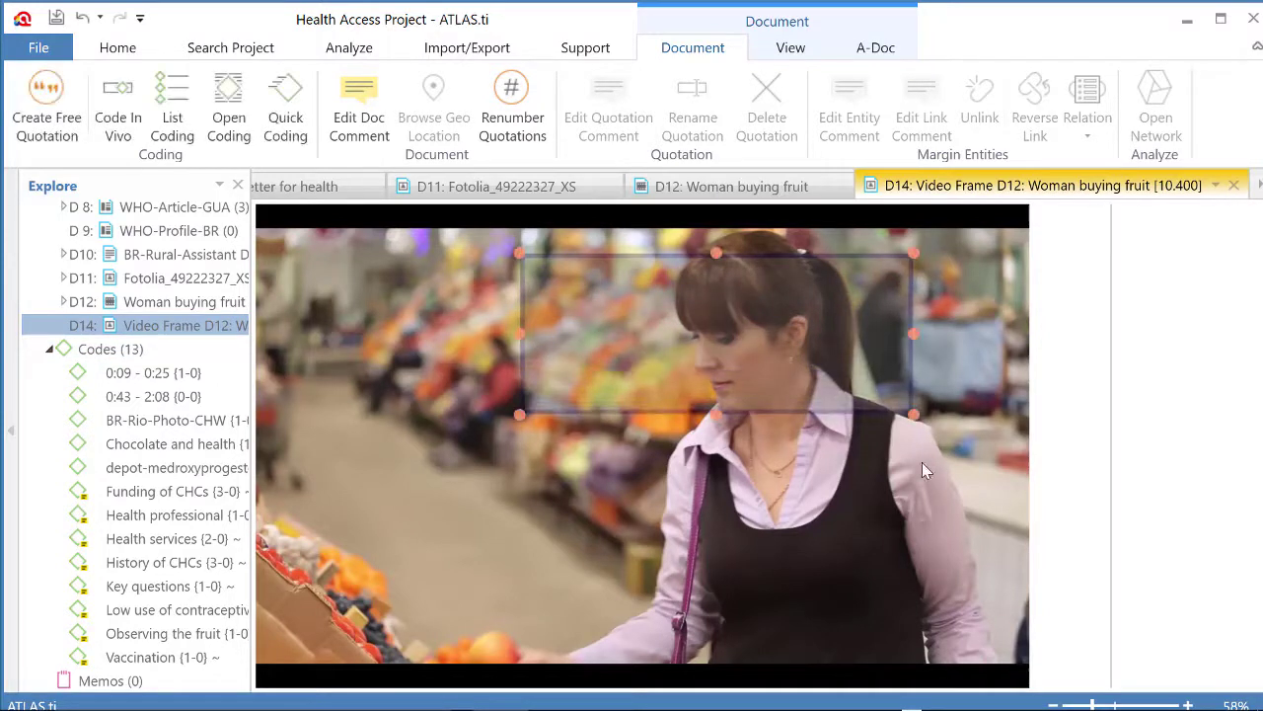
click(47, 103)
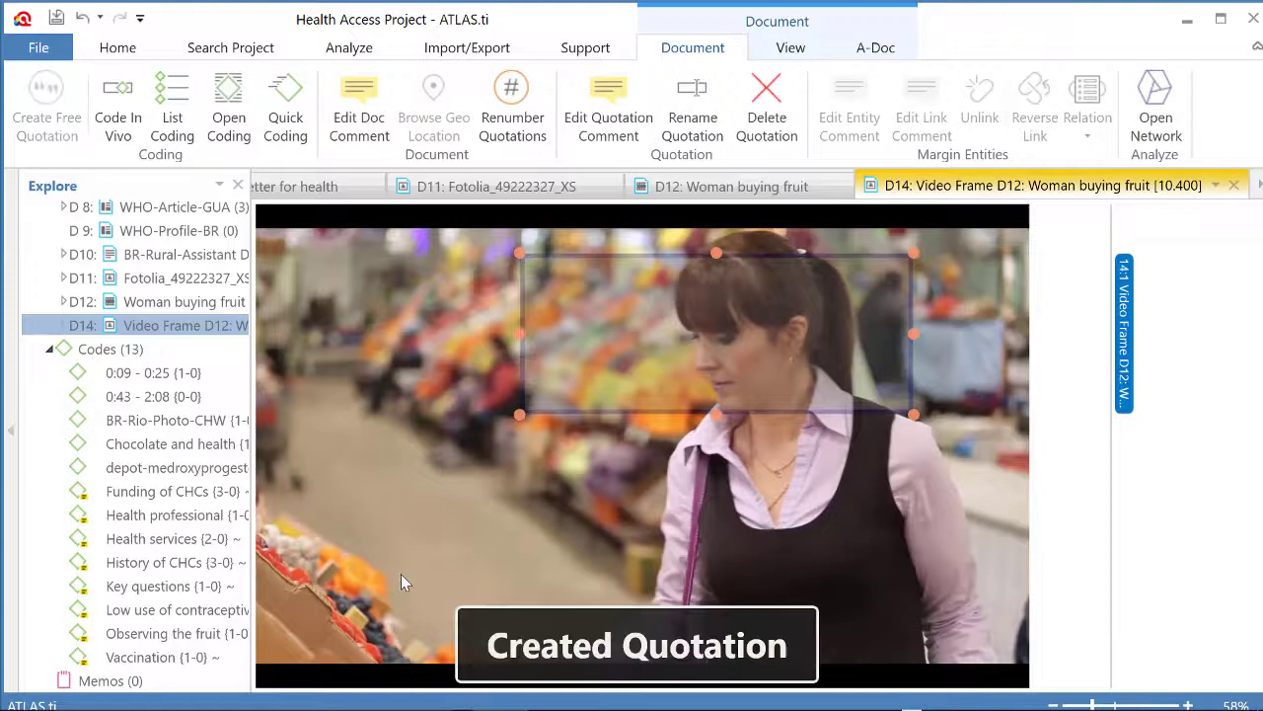
drag(414, 571, 572, 673)
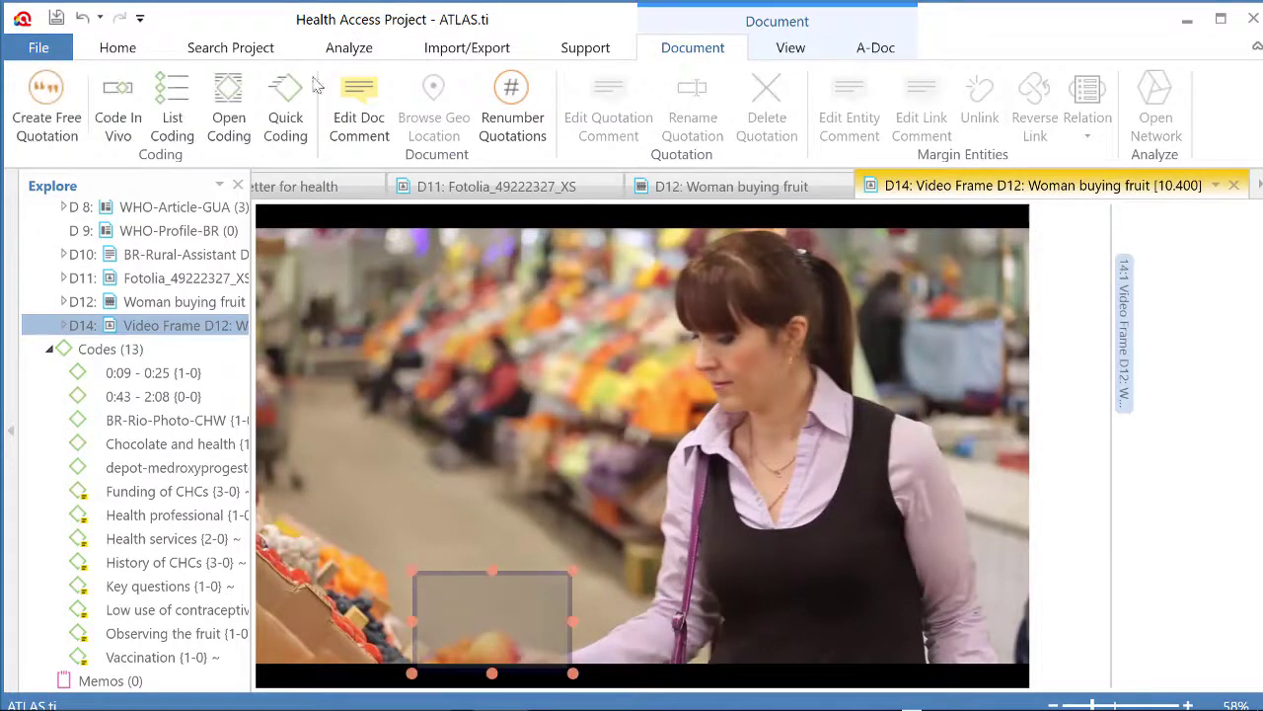
click(42, 94)
mouse_move(355, 316)
mouse_down()
mouse_move(562, 442)
mouse_move(571, 476)
mouse_up()
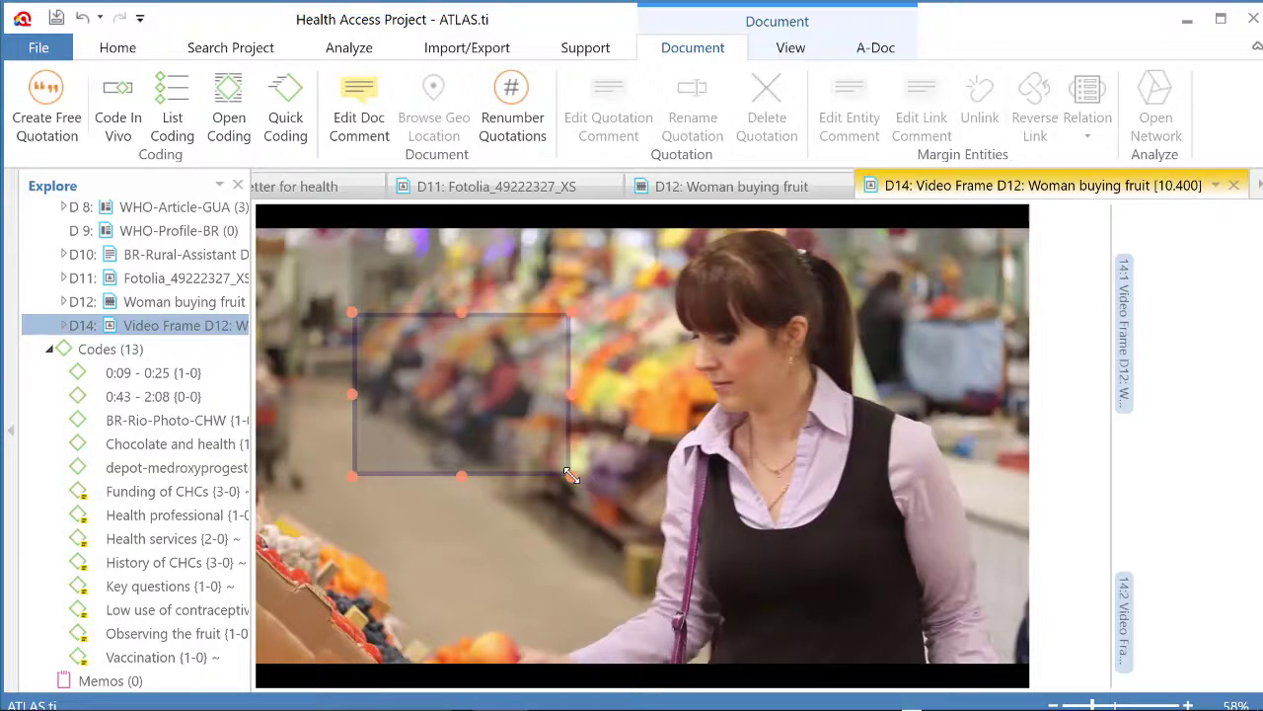
click(44, 99)
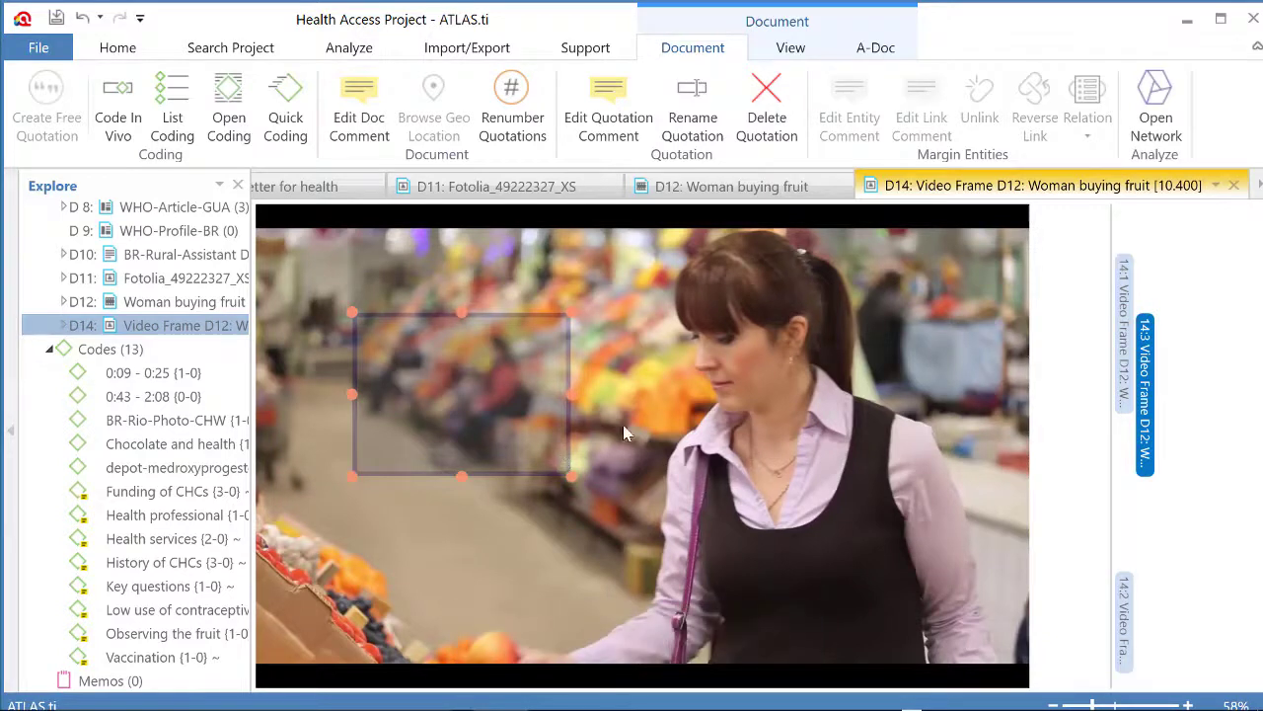
drag(1111, 446, 924, 431)
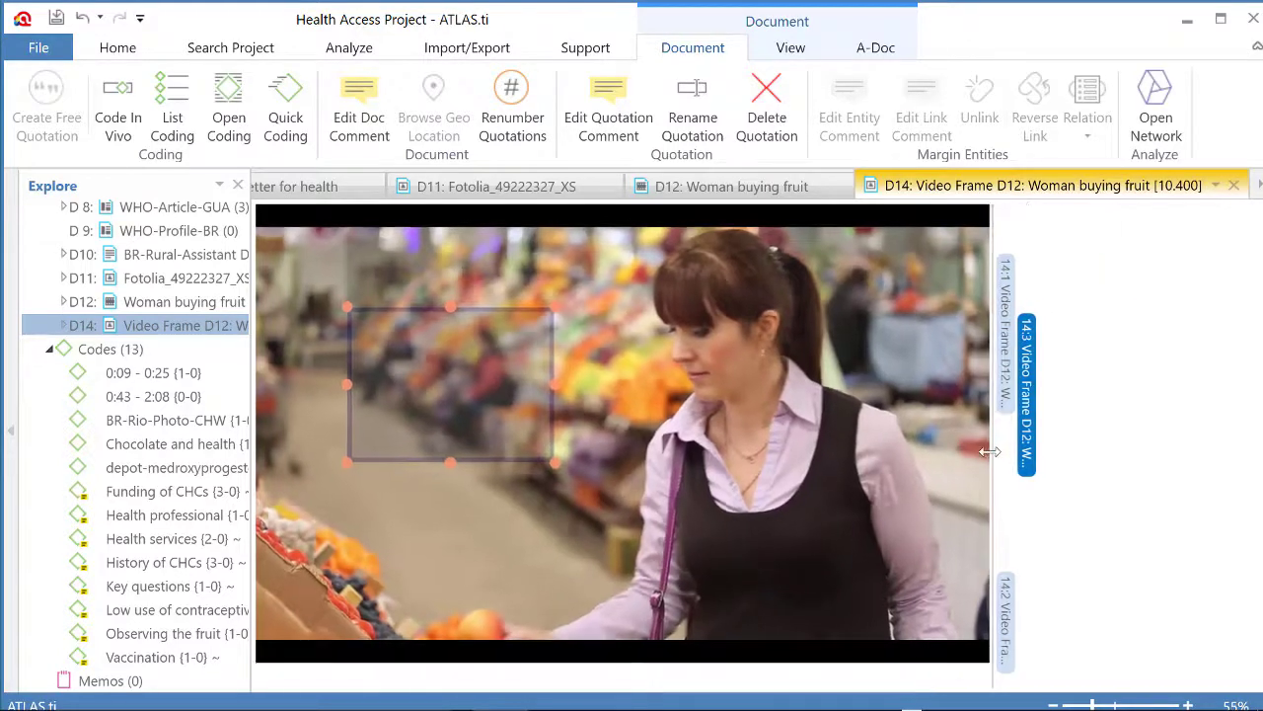